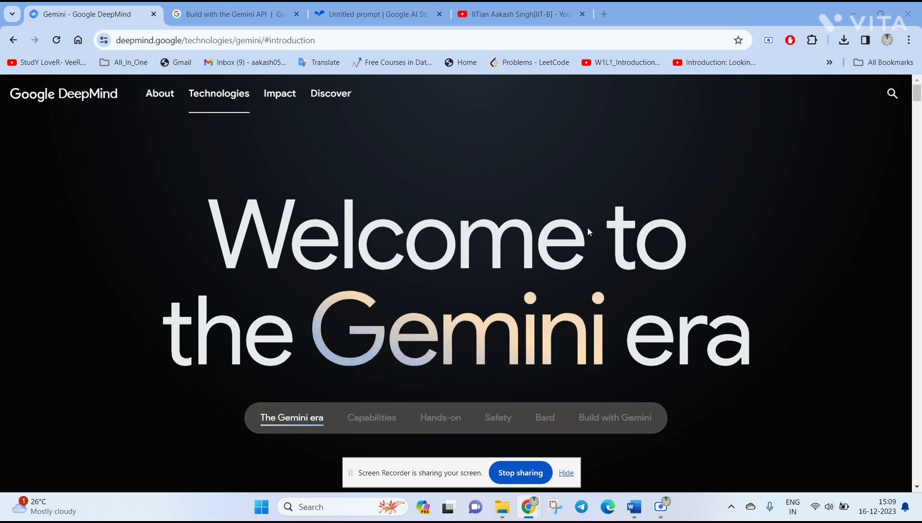
# - Read the Gemini page's introduction on multimodality and the MMLU chart comparing Gemini Ultra with human experts
pyautogui.scroll(-1, 587, 231)
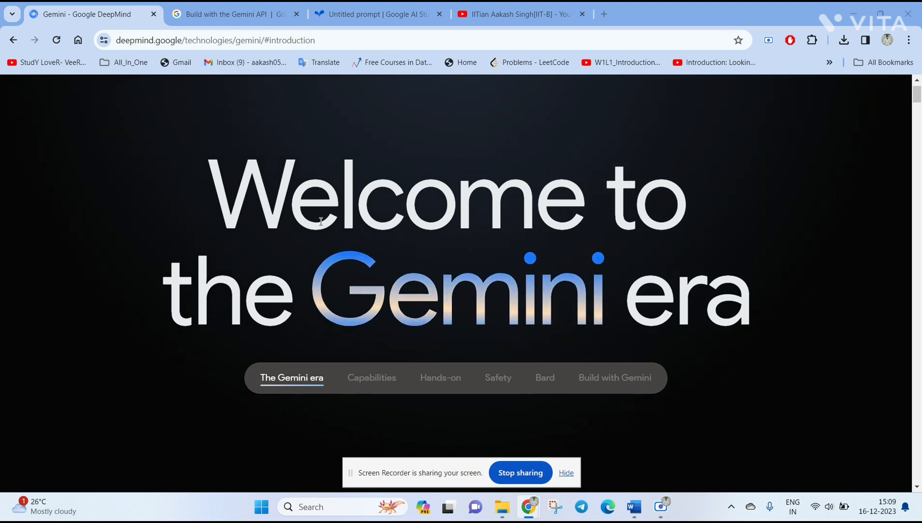
pyautogui.scroll(-4, 588, 231)
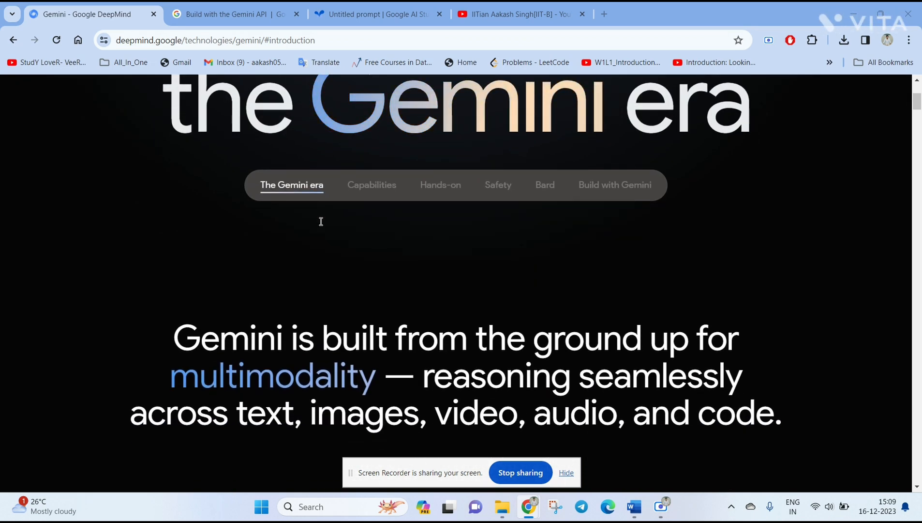
pyautogui.scroll(-1, 320, 222)
pyautogui.scroll(-1, 291, 293)
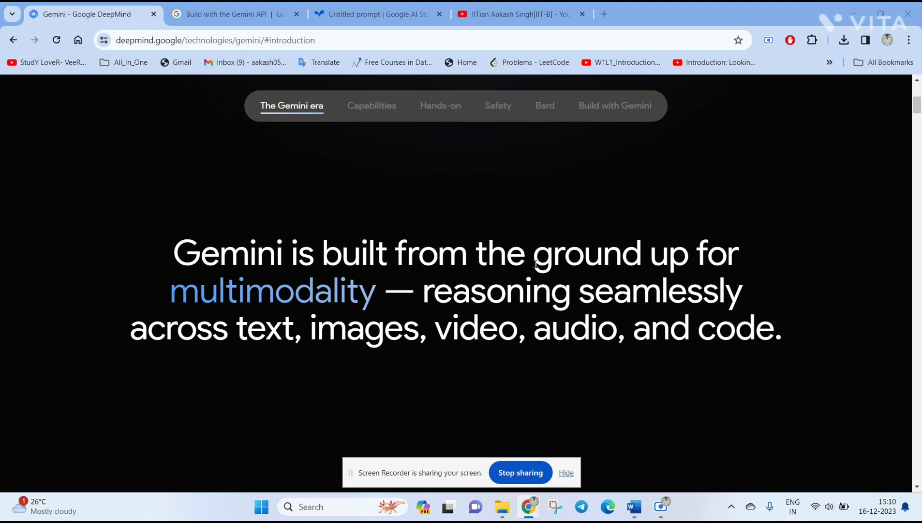
pyautogui.scroll(-8, 537, 264)
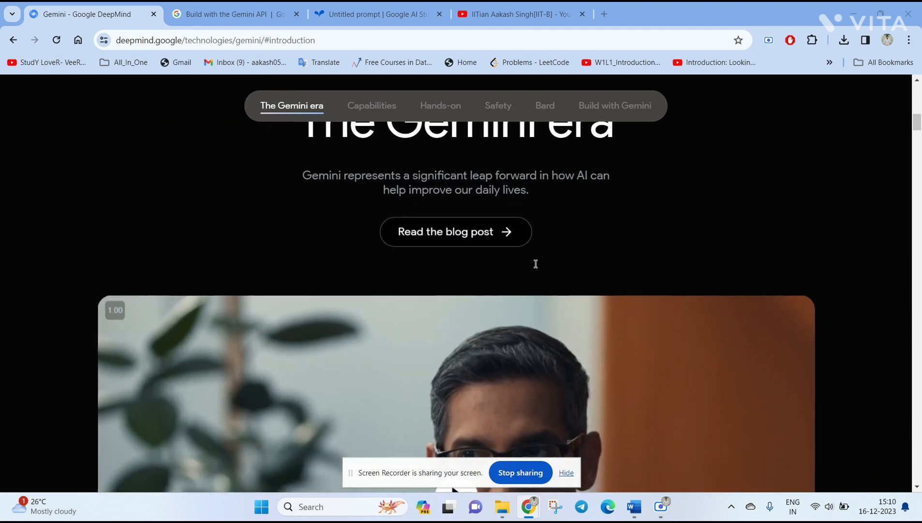
pyautogui.scroll(-10, 537, 263)
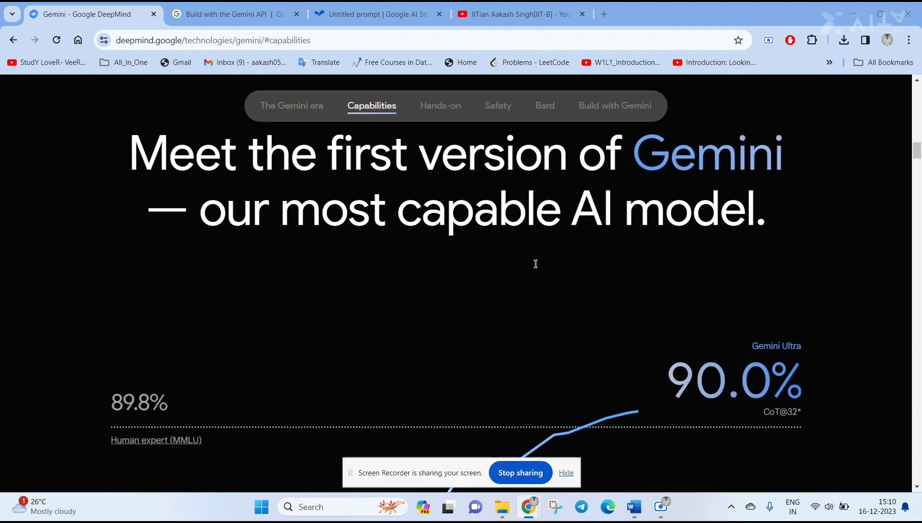
pyautogui.scroll(-3, 536, 264)
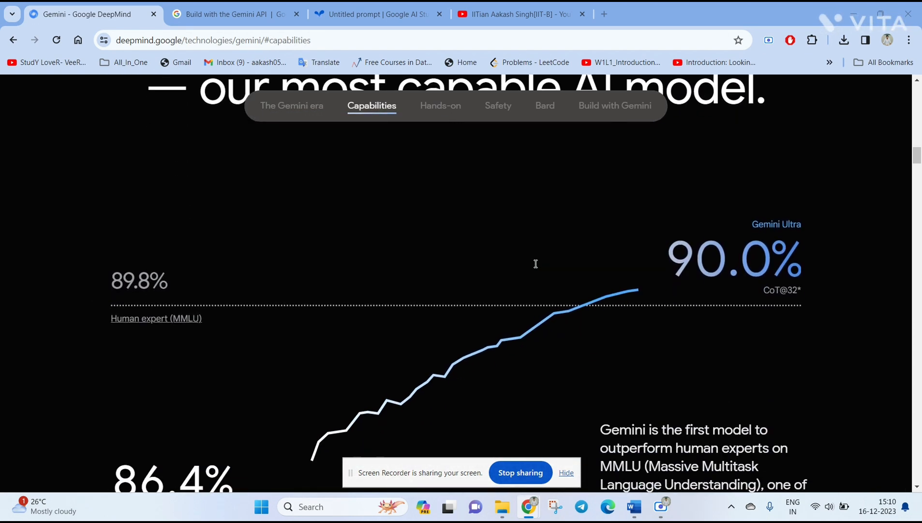
pyautogui.scroll(-3, 536, 264)
# - Examine the text benchmark table comparing Gemini Ultra with GPT-4 on general, reasoning, math and code tasks
pyautogui.scroll(-5, 536, 264)
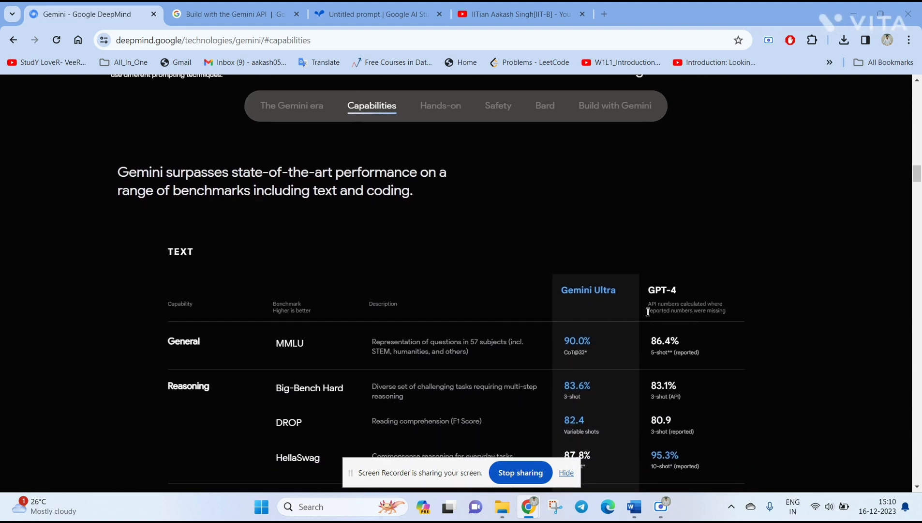
pyautogui.scroll(-1, 585, 297)
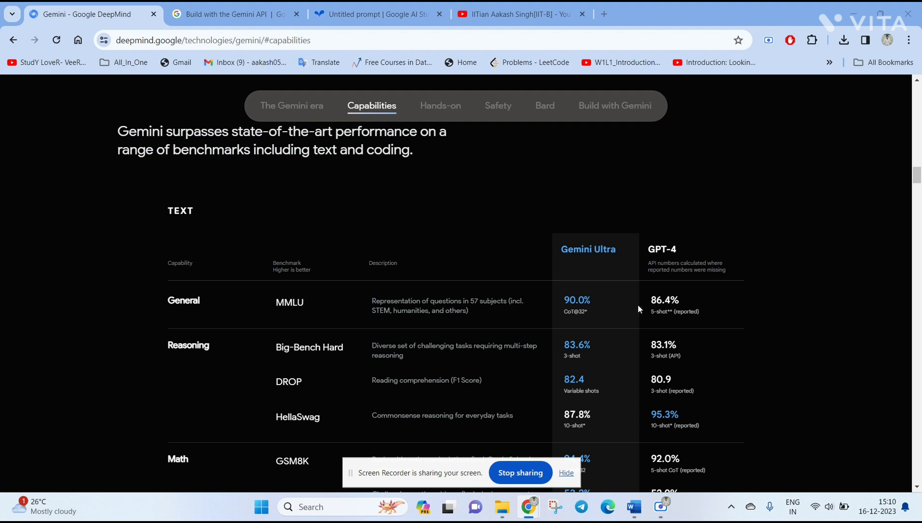
pyautogui.scroll(-1, 676, 305)
pyautogui.scroll(-1, 682, 310)
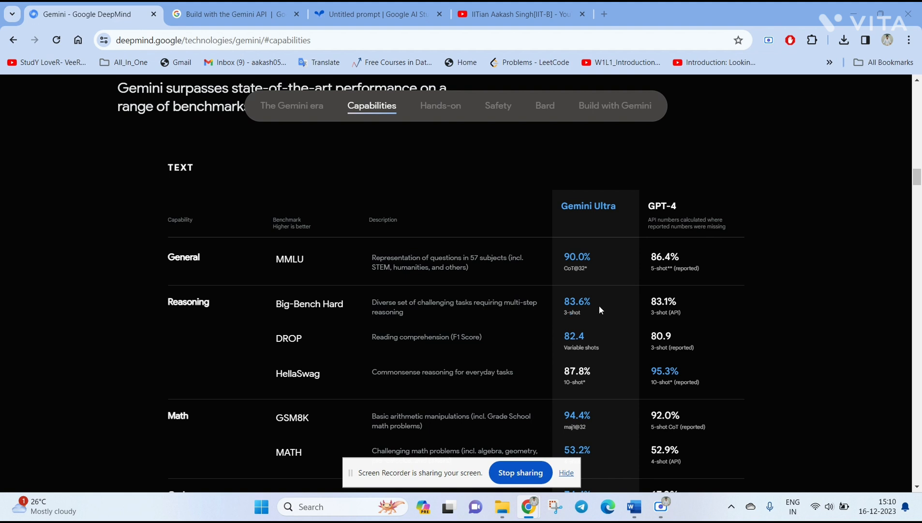
pyautogui.scroll(-1, 673, 306)
pyautogui.scroll(-1, 674, 305)
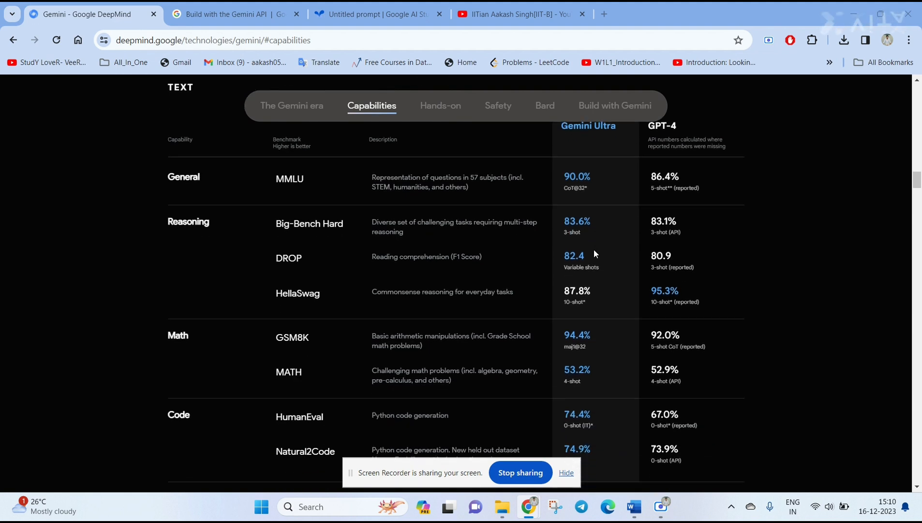
pyautogui.scroll(2, 594, 249)
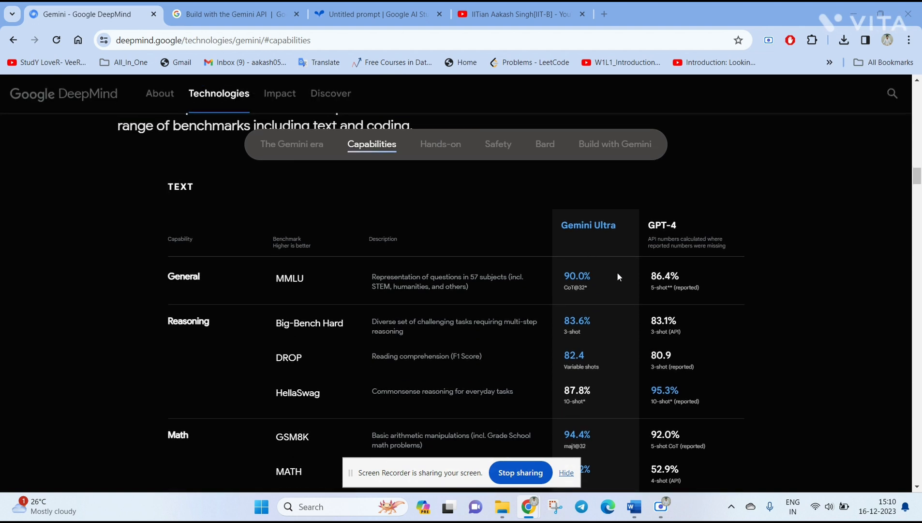
pyautogui.scroll(-1, 594, 323)
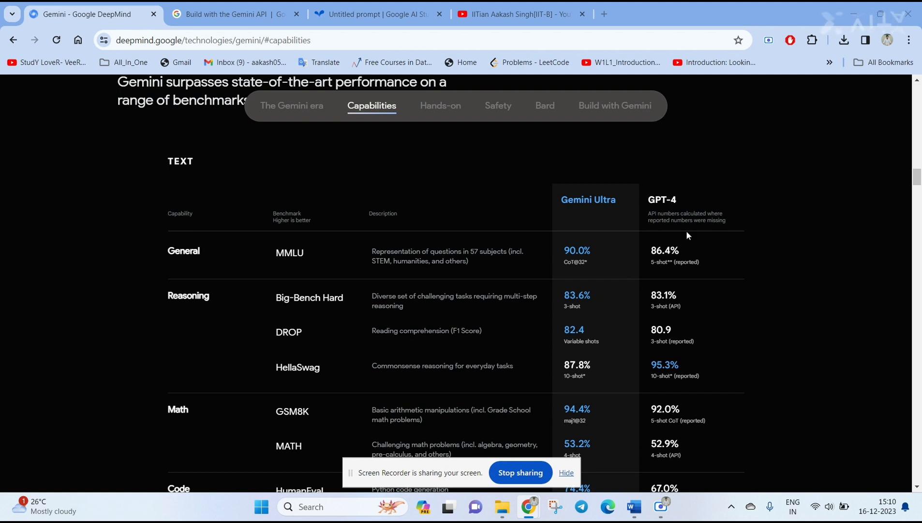
pyautogui.scroll(-2, 686, 231)
pyautogui.scroll(-7, 687, 234)
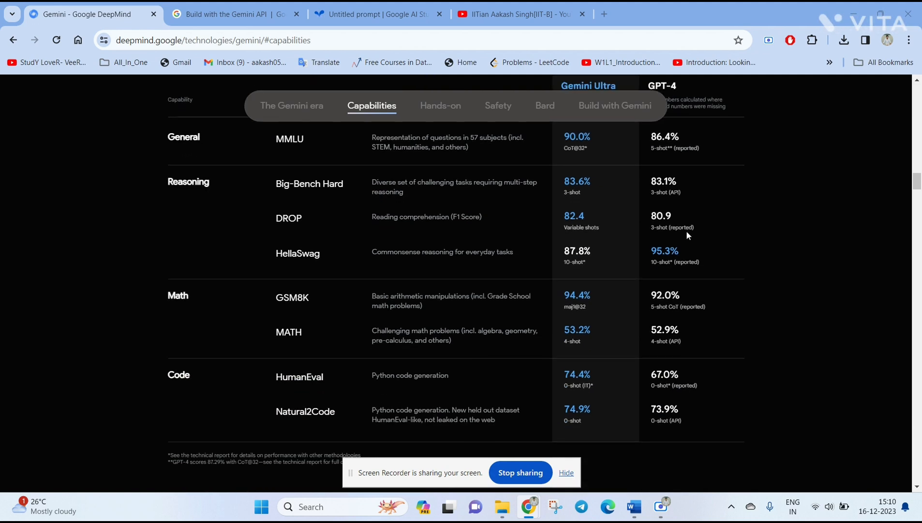
# - Examine the multimodal benchmark table comparing Gemini with GPT-4V, and view the Ultra, Pro and Nano model sizes
pyautogui.scroll(-8, 686, 236)
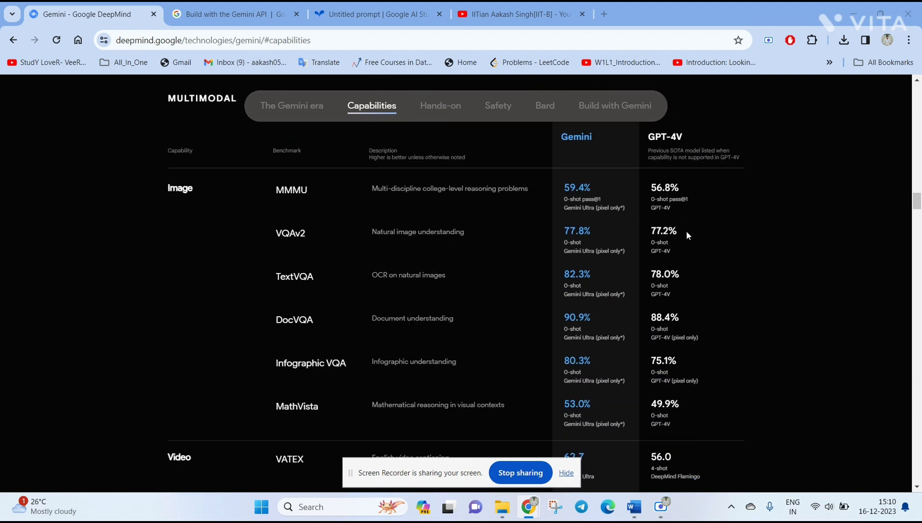
pyautogui.scroll(1, 495, 271)
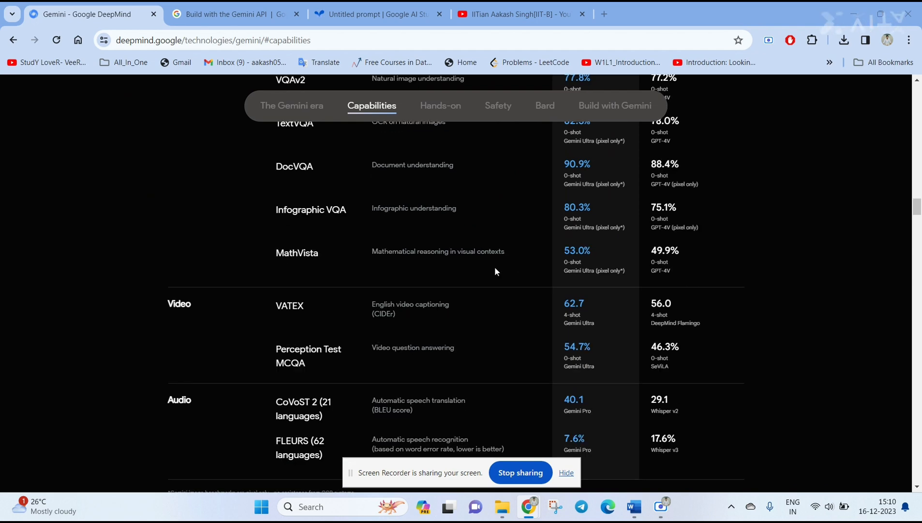
pyautogui.scroll(4, 495, 271)
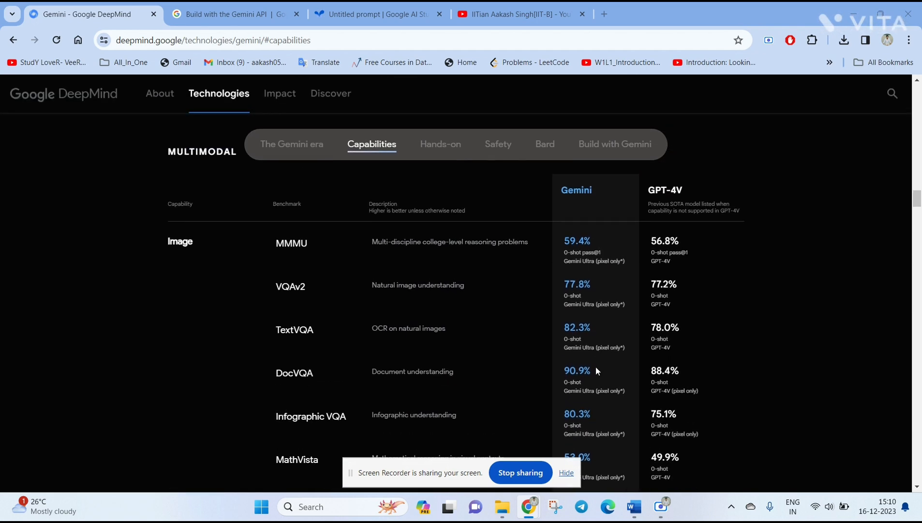
pyautogui.scroll(-1, 596, 373)
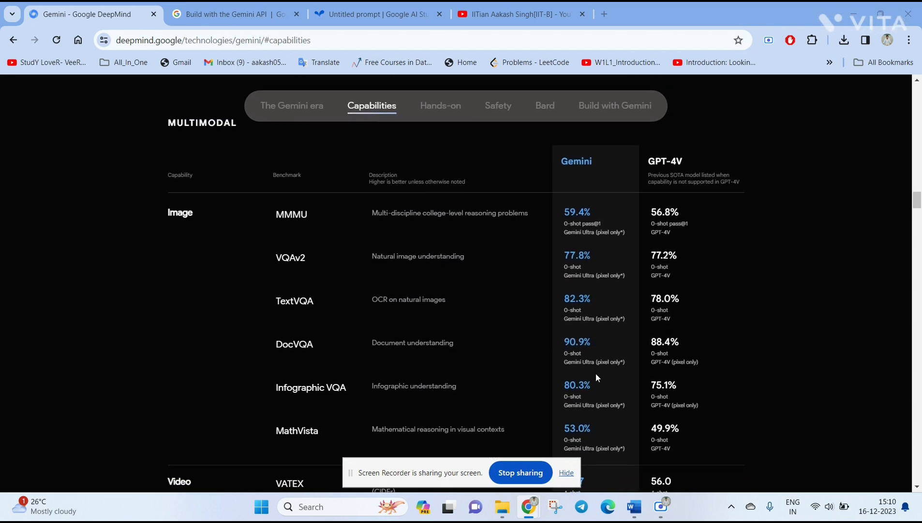
pyautogui.scroll(-2, 595, 373)
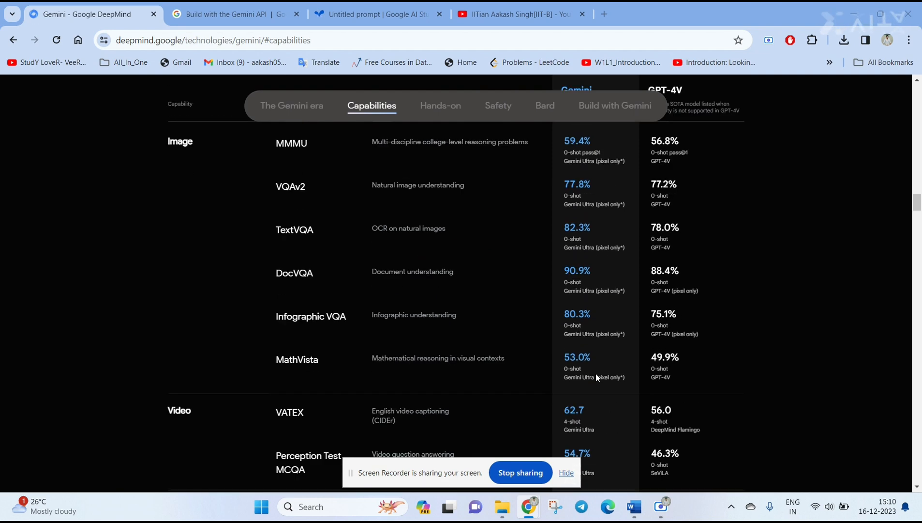
pyautogui.scroll(-7, 595, 377)
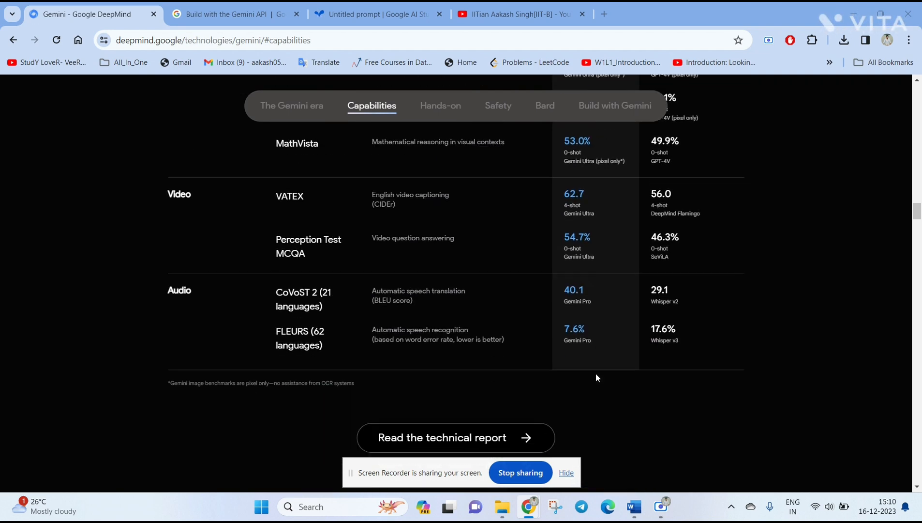
pyautogui.scroll(-5, 596, 377)
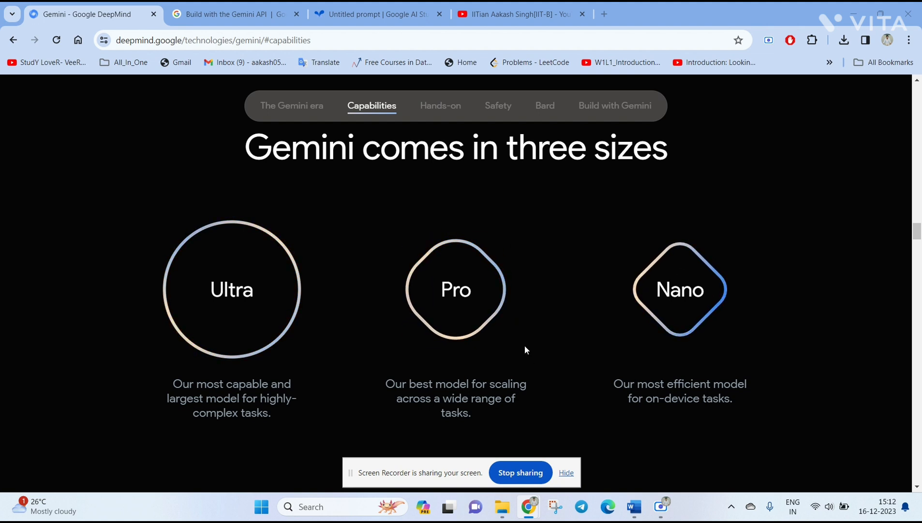
# - Switch to the open YouTube channel and look over its latest videos about Gemini
pyautogui.click(502, 7)
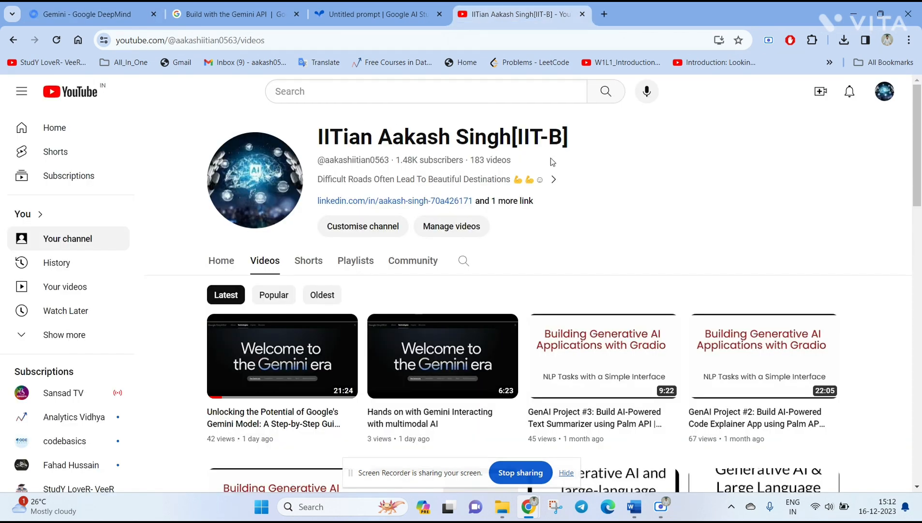
pyautogui.scroll(-1, 535, 180)
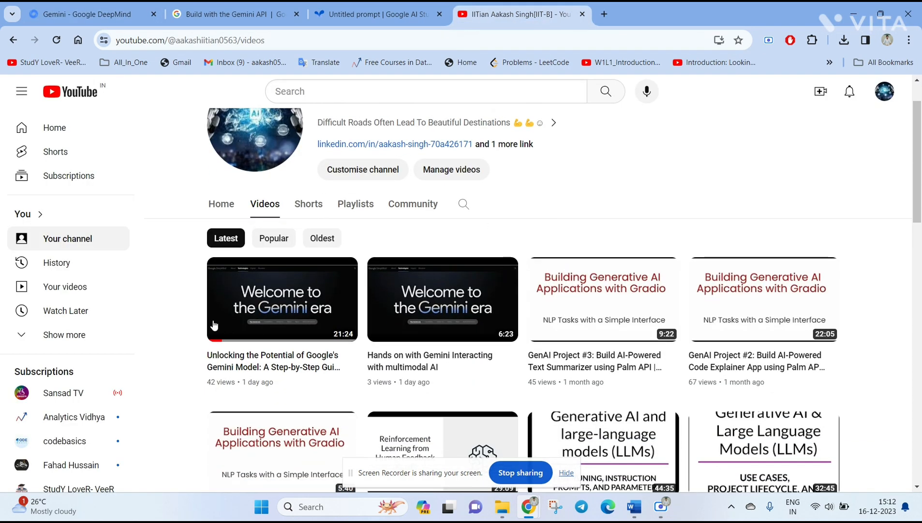
pyautogui.scroll(1, 442, 290)
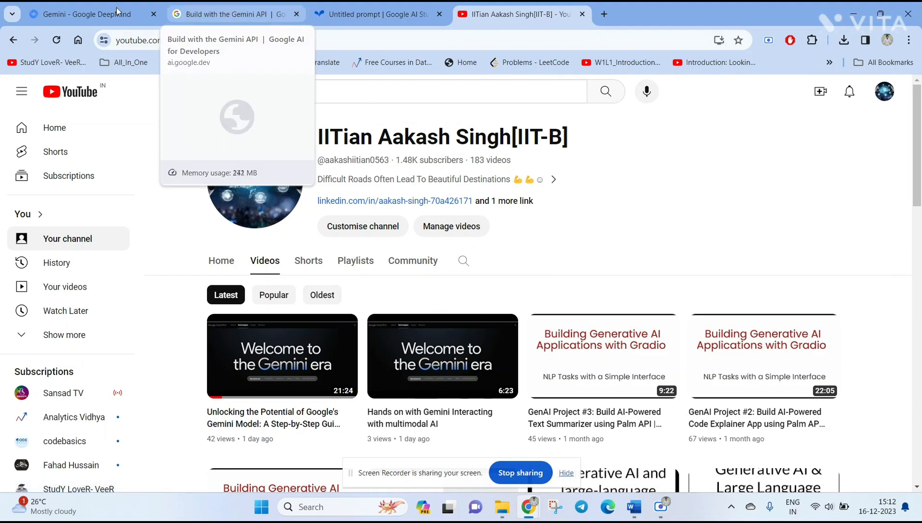
# - Return to the DeepMind Gemini page and look through its Anything to anything, Hands-on and Safety sections
pyautogui.click(71, 15)
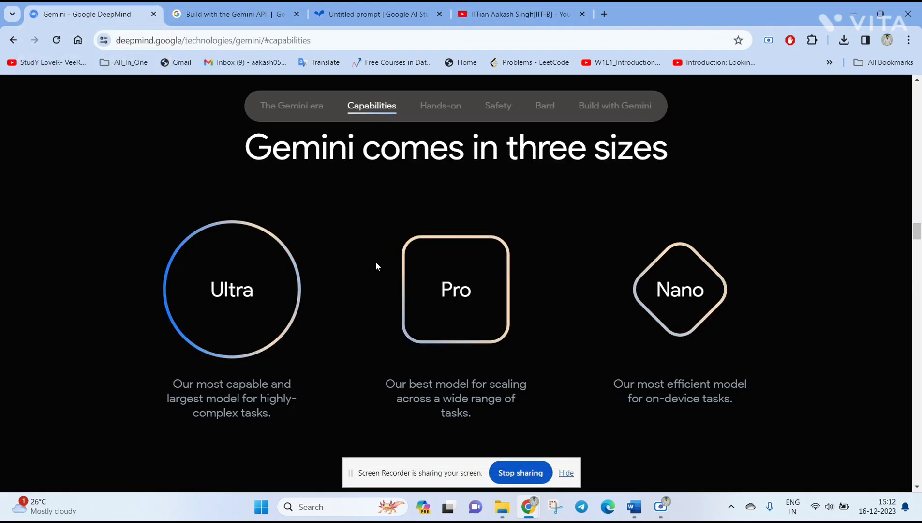
pyautogui.scroll(-8, 375, 261)
pyautogui.scroll(-10, 376, 261)
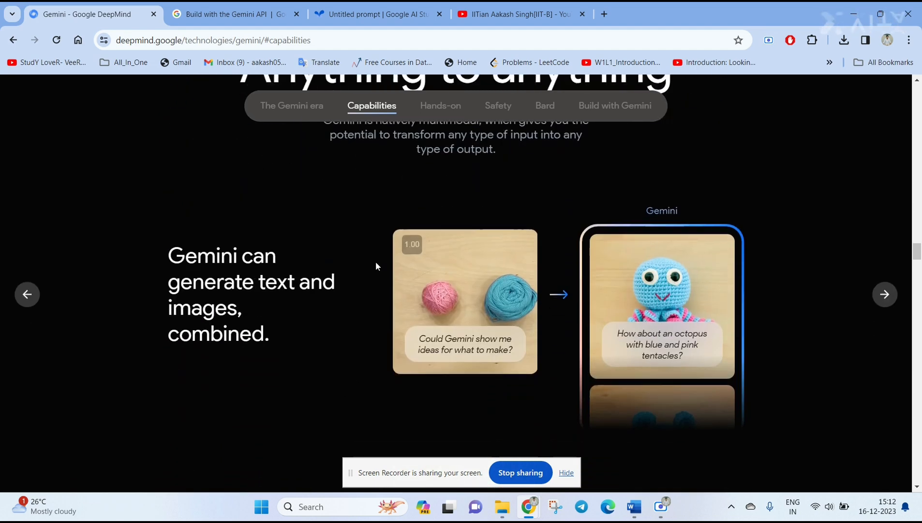
pyautogui.scroll(-5, 376, 262)
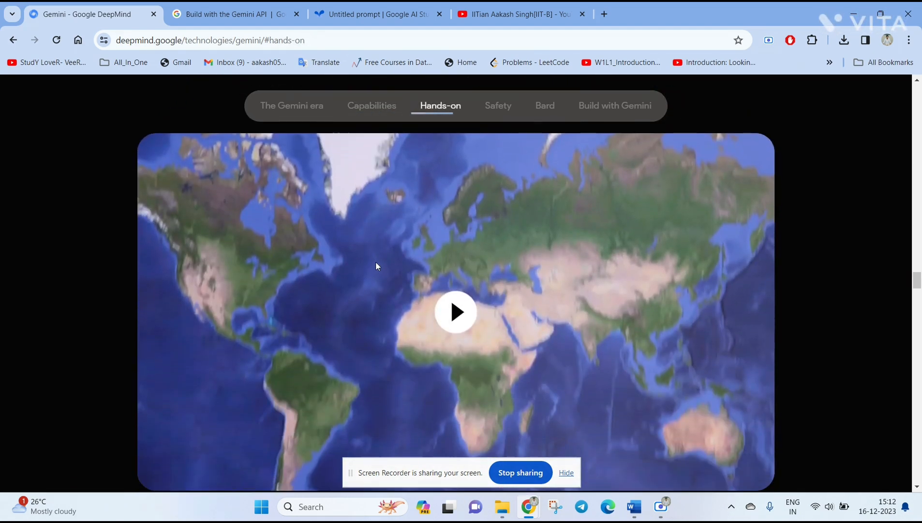
pyautogui.scroll(-3, 376, 263)
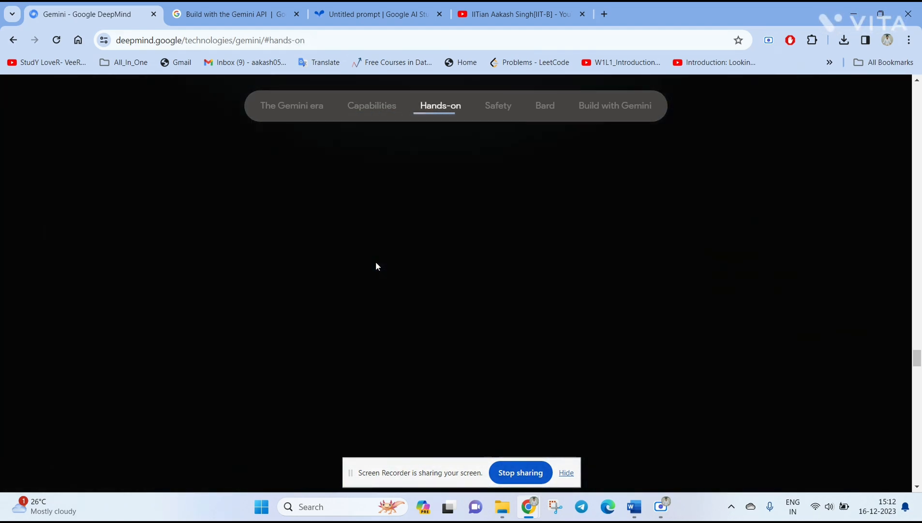
pyautogui.scroll(-5, 376, 262)
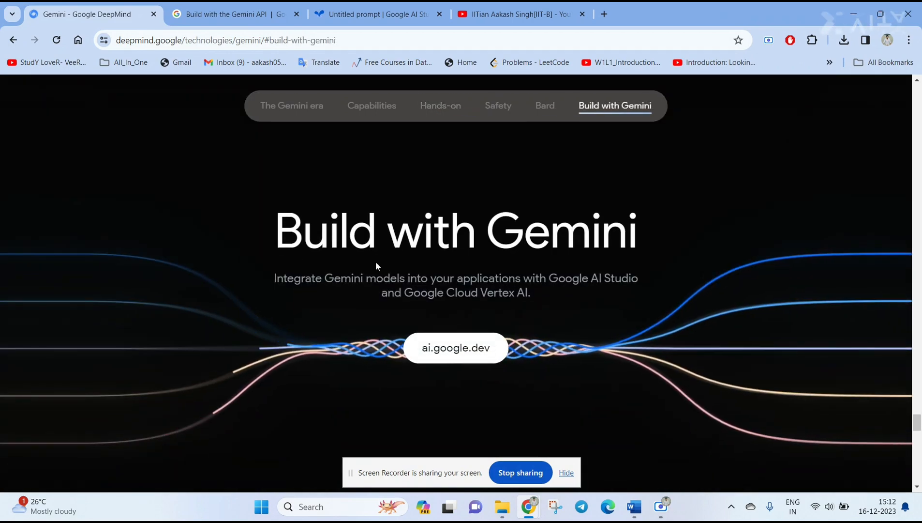
pyautogui.scroll(10, 376, 262)
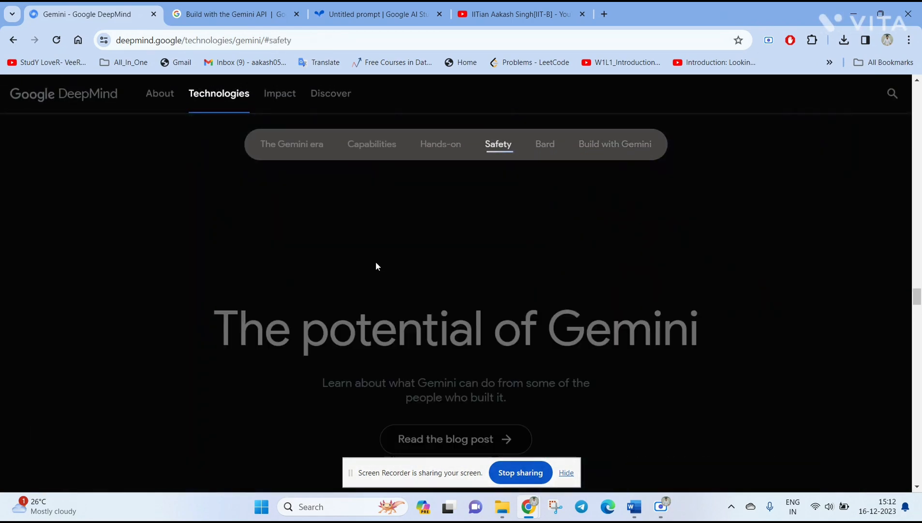
pyautogui.scroll(10, 376, 262)
pyautogui.scroll(-10, 375, 262)
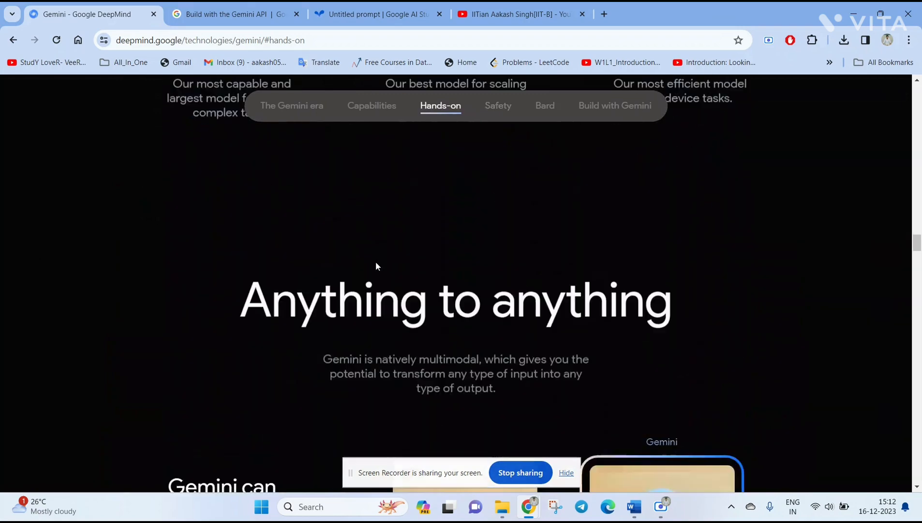
pyautogui.scroll(-10, 377, 262)
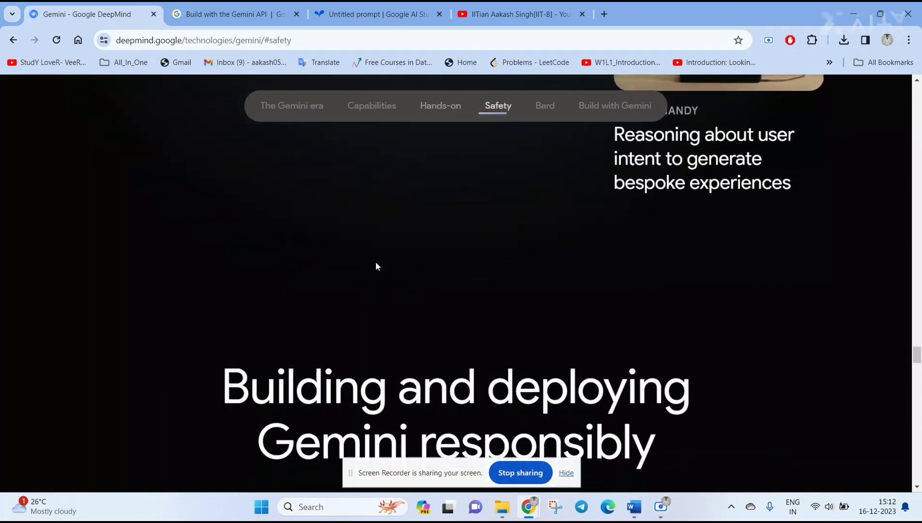
pyautogui.scroll(-1, 376, 264)
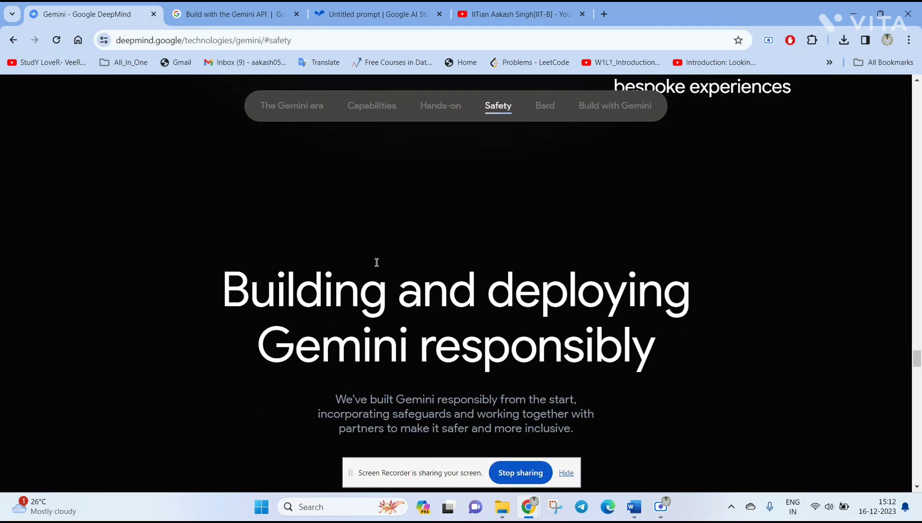
# - Open the ai.google.dev site from the Build with Gemini section
pyautogui.scroll(-10, 377, 262)
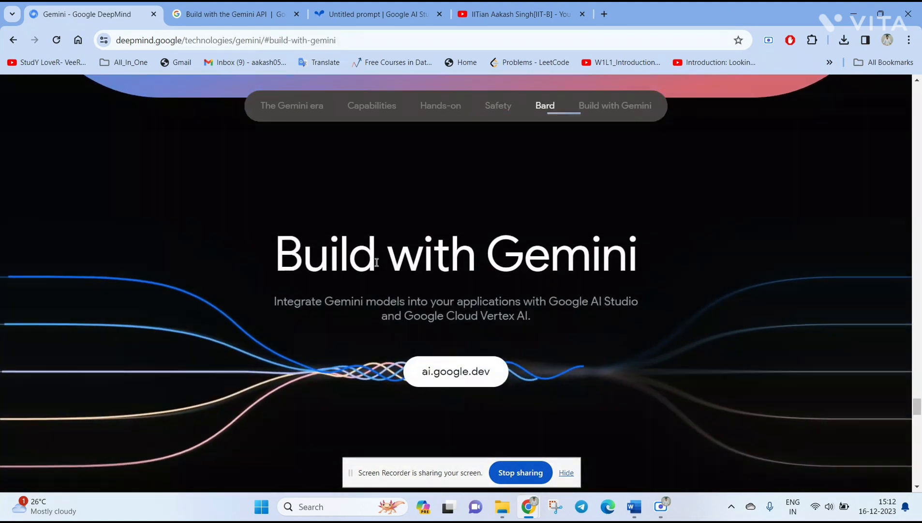
pyautogui.scroll(-1, 377, 262)
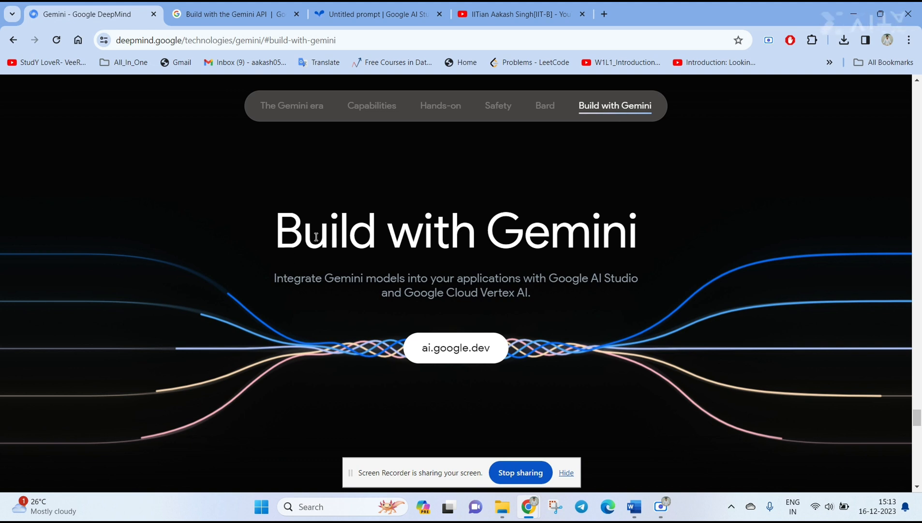
pyautogui.click(437, 347)
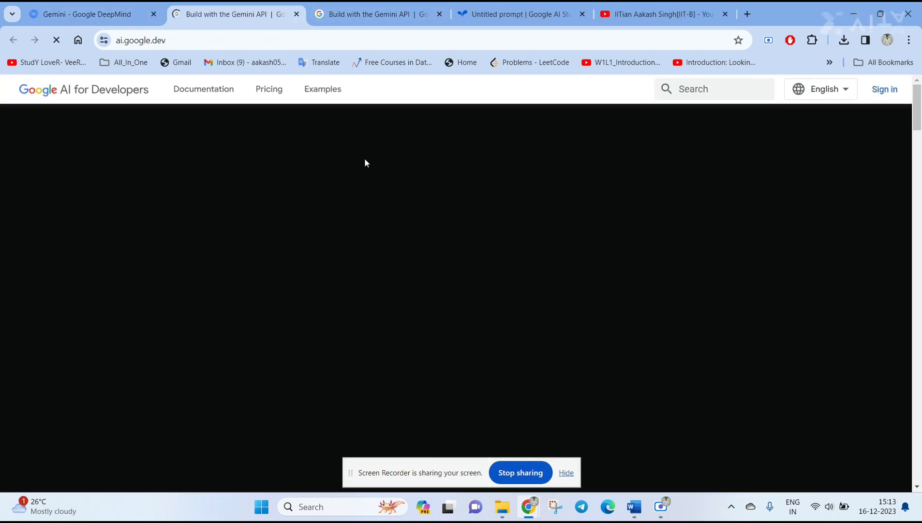
# - Look over the open Build with Gemini pages and the Google AI Studio prompt page
pyautogui.click(376, 15)
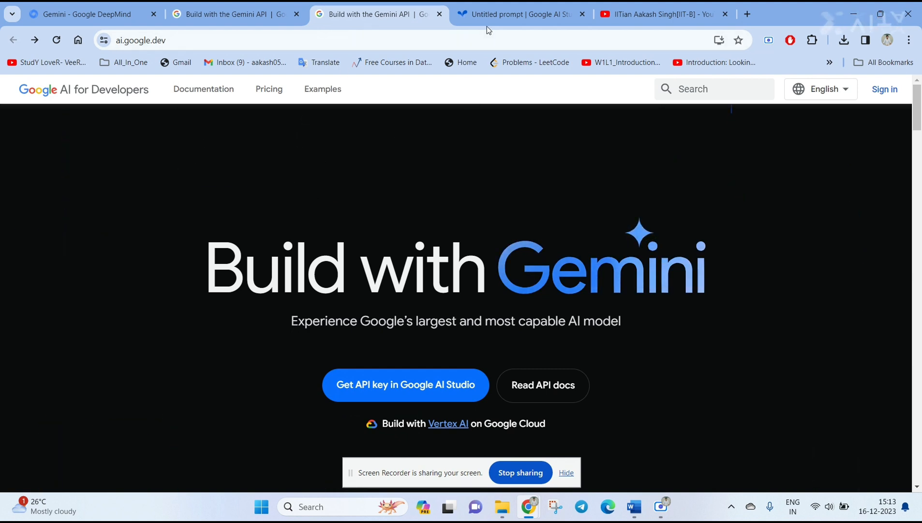
pyautogui.click(498, 16)
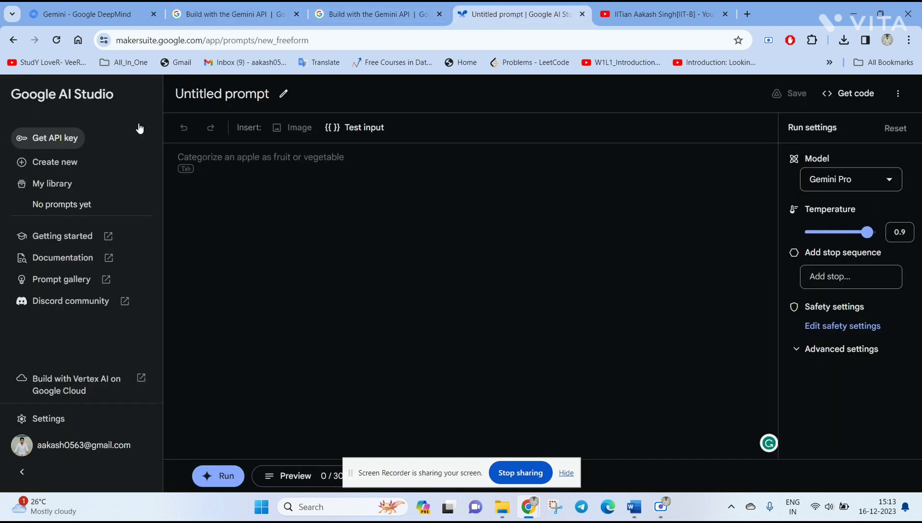
pyautogui.click(224, 17)
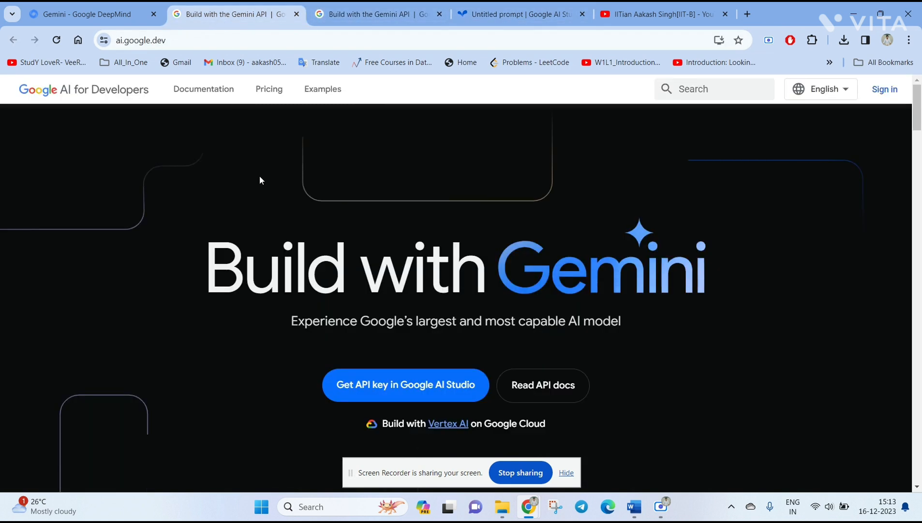
pyautogui.scroll(-1, 338, 260)
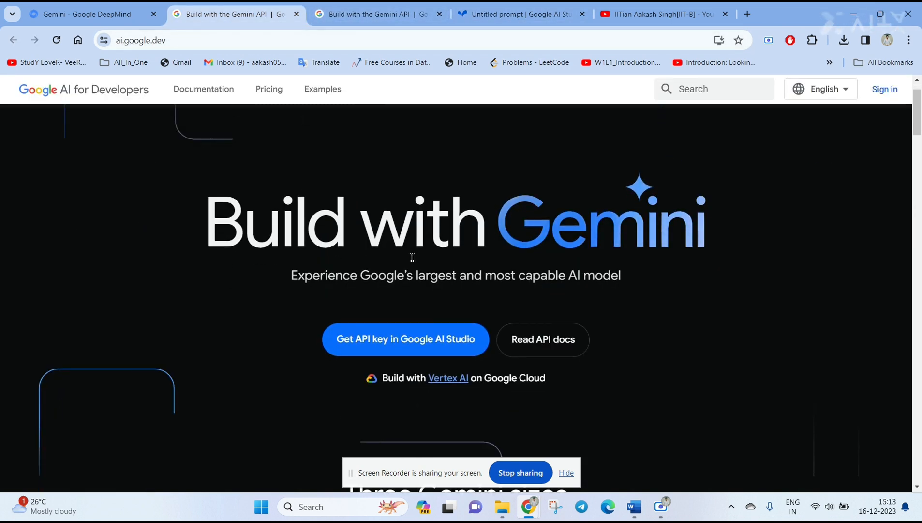
# - Open the Gemini API docs from the Build with Gemini page and go to the Google AI Studio quickstart
pyautogui.click(362, 15)
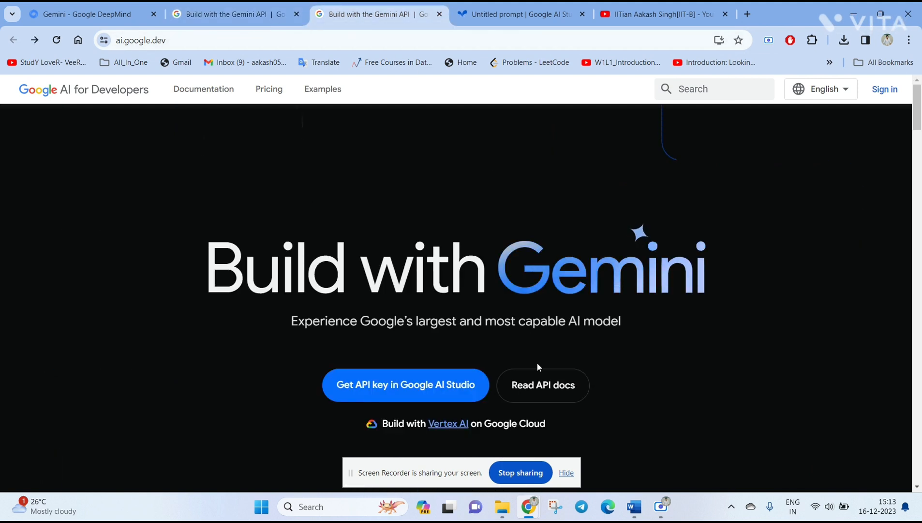
pyautogui.click(540, 394)
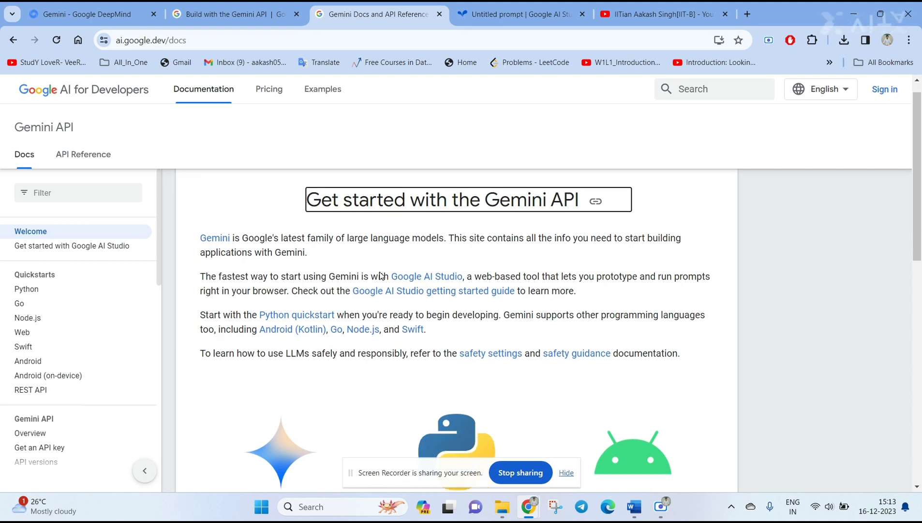
pyautogui.scroll(-5, 347, 285)
pyautogui.click(279, 326)
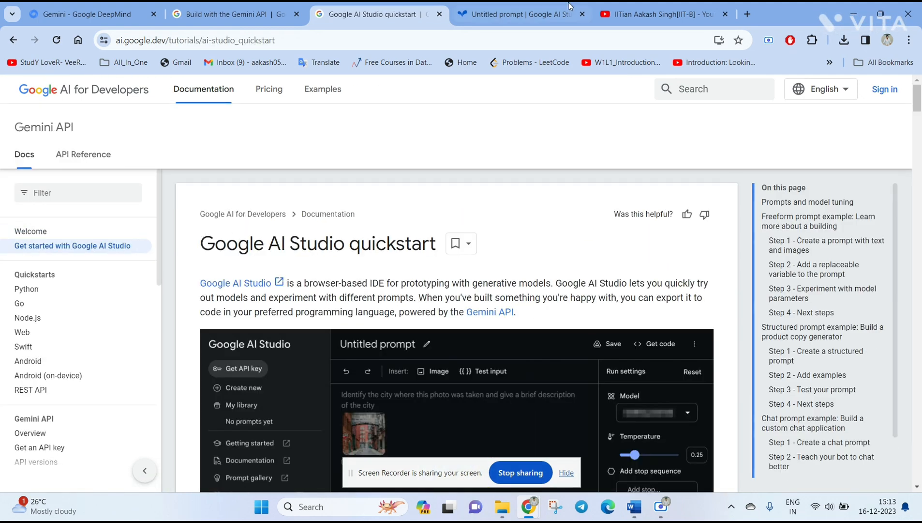
# - Switch to Google AI Studio, start a freeform prompt and view the models available for it
pyautogui.click(517, 13)
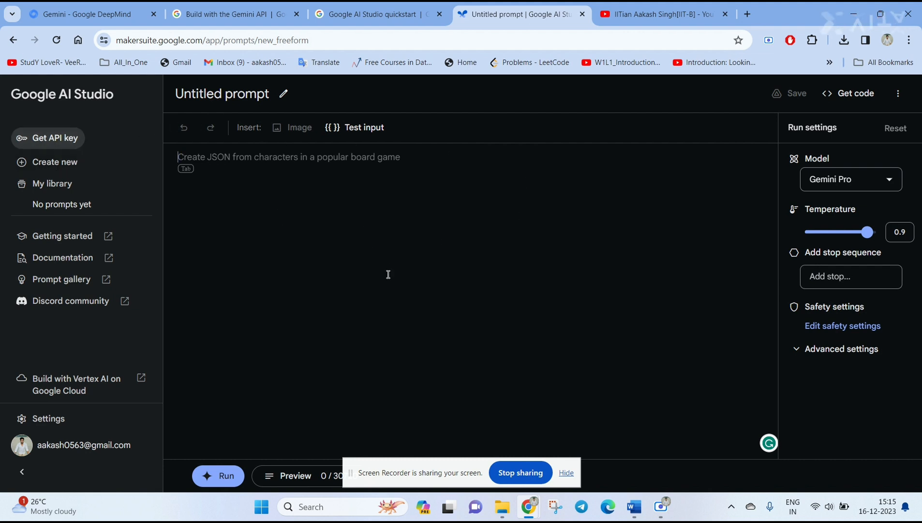
pyautogui.click(63, 169)
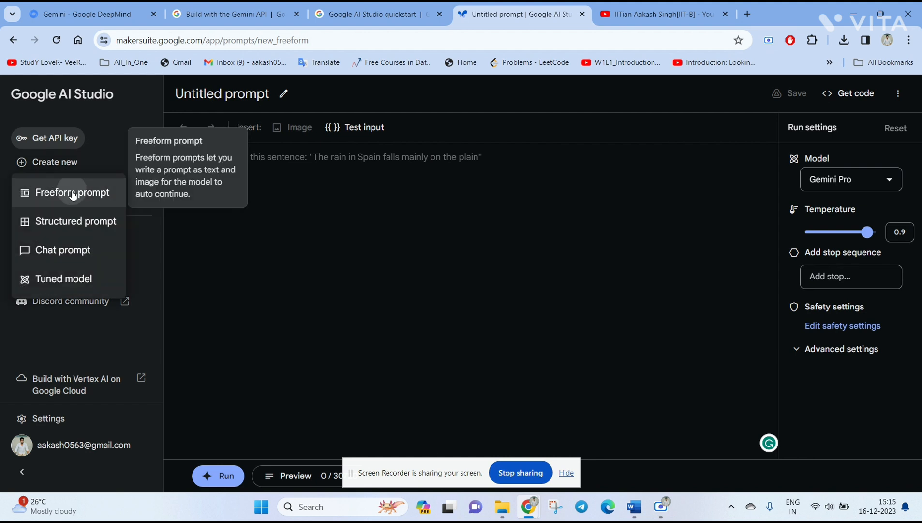
pyautogui.click(73, 194)
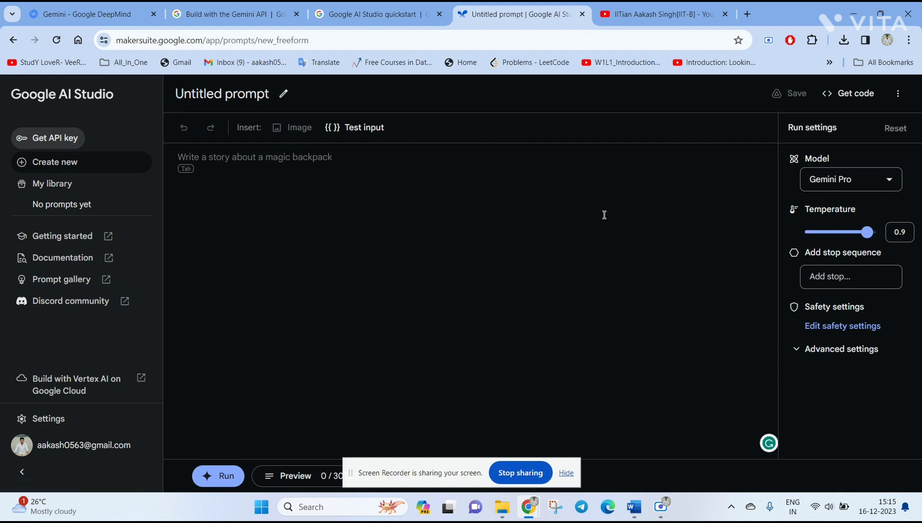
pyautogui.click(832, 181)
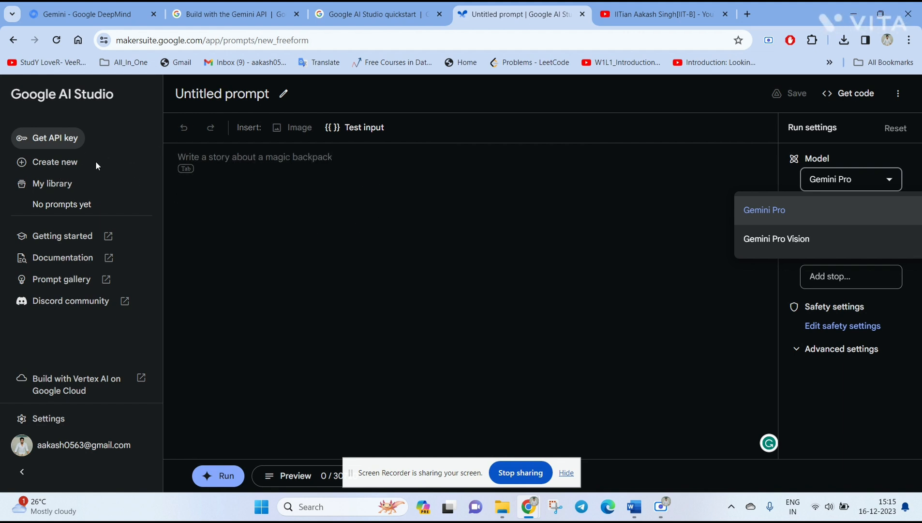
# - Create a new freeform prompt again and set its model to Gemini Pro Vision
pyautogui.click(69, 163)
pyautogui.click(61, 164)
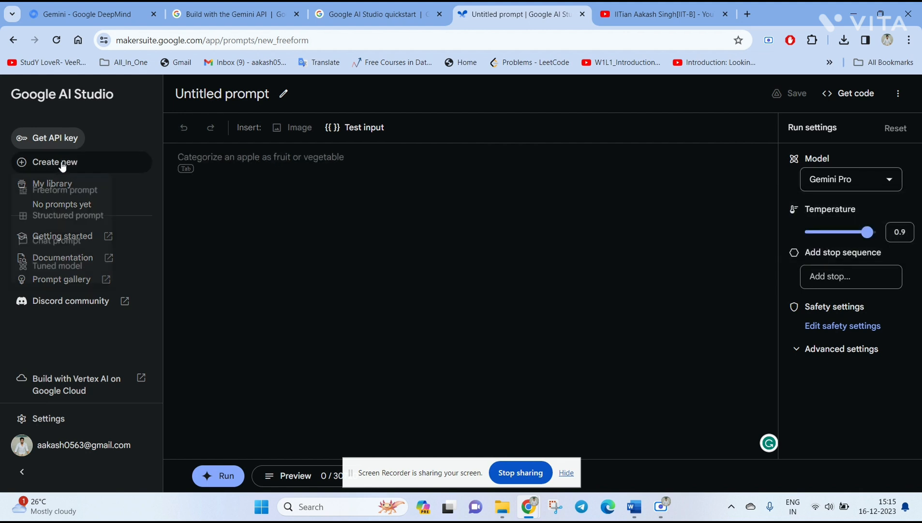
pyautogui.click(72, 192)
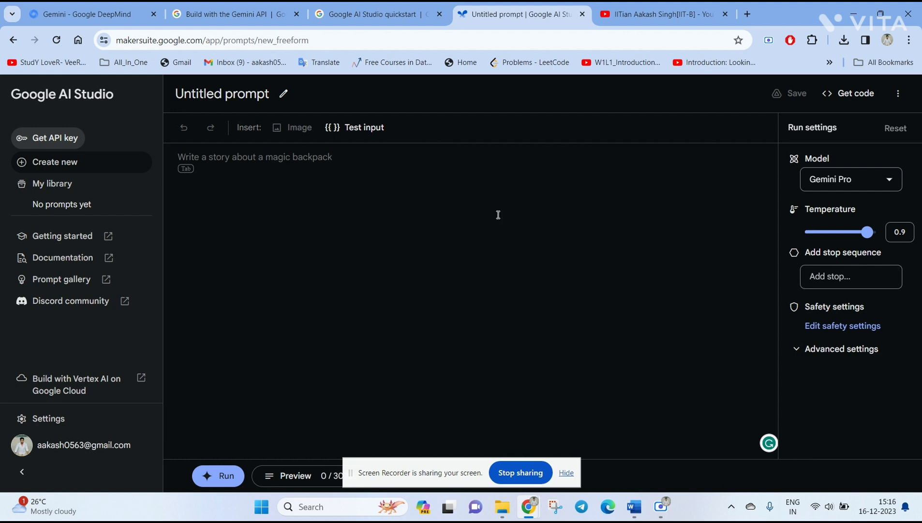
pyautogui.click(852, 186)
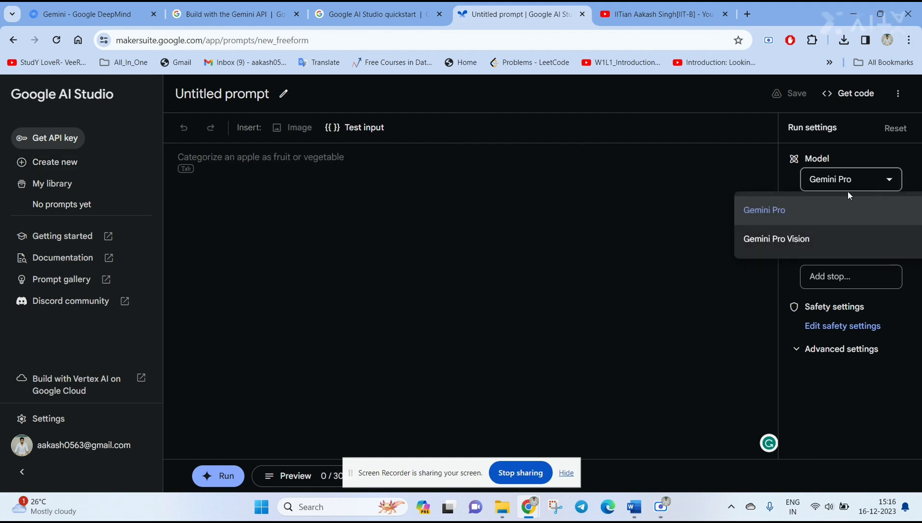
pyautogui.click(790, 240)
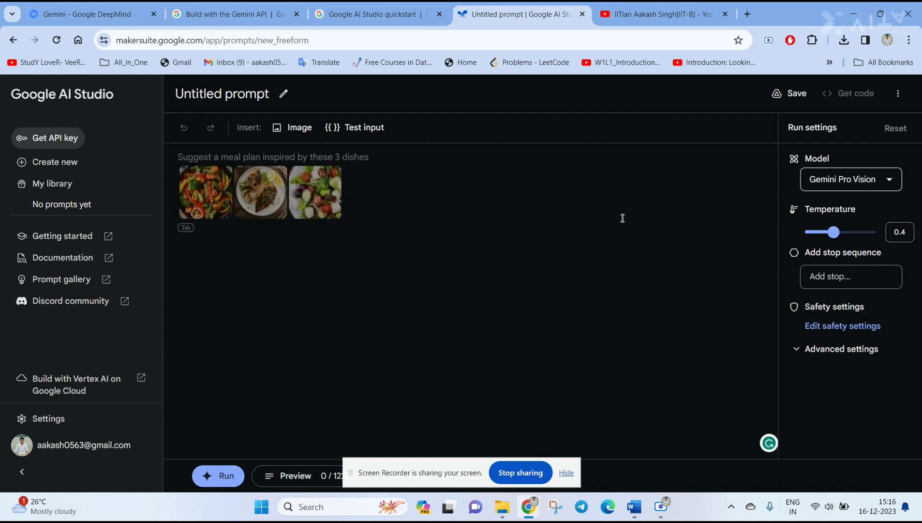
# - Upload the image wallpaperflare.com_wallpaper from the Gemini folder and insert it into the prompt
pyautogui.click(369, 155)
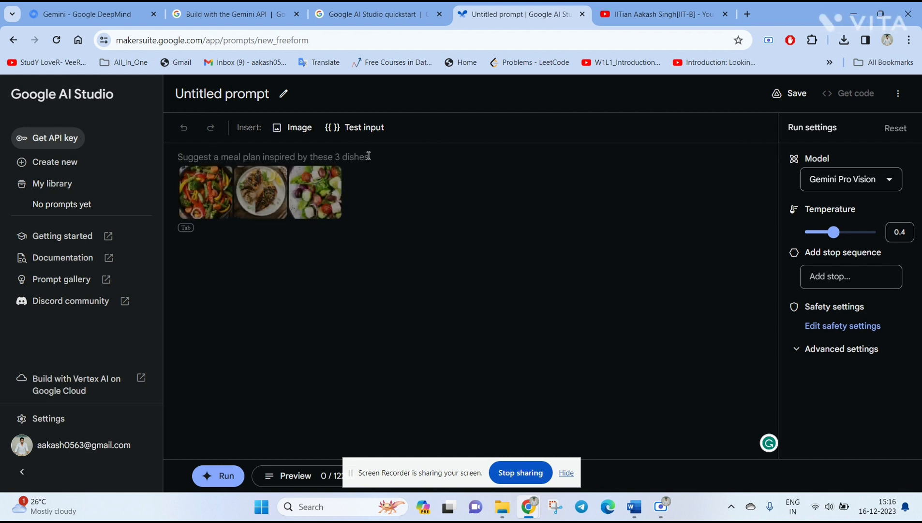
pyautogui.click(285, 128)
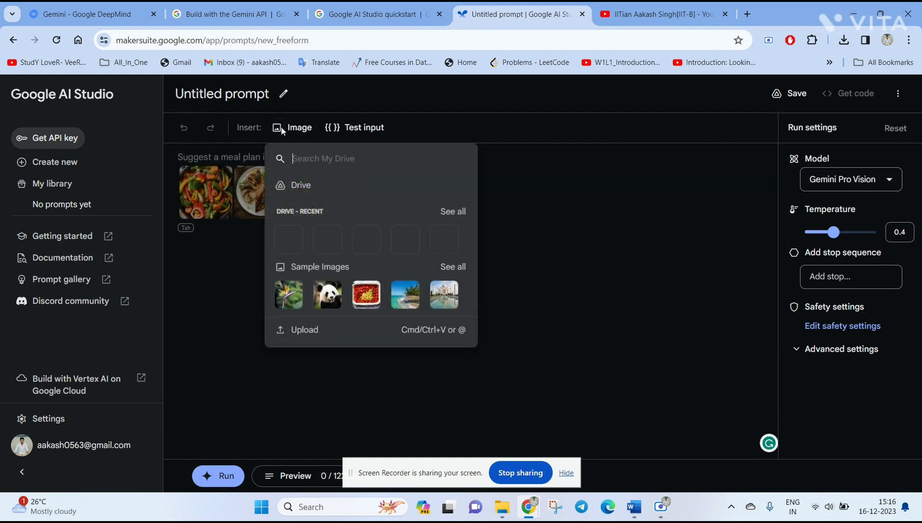
pyautogui.click(289, 327)
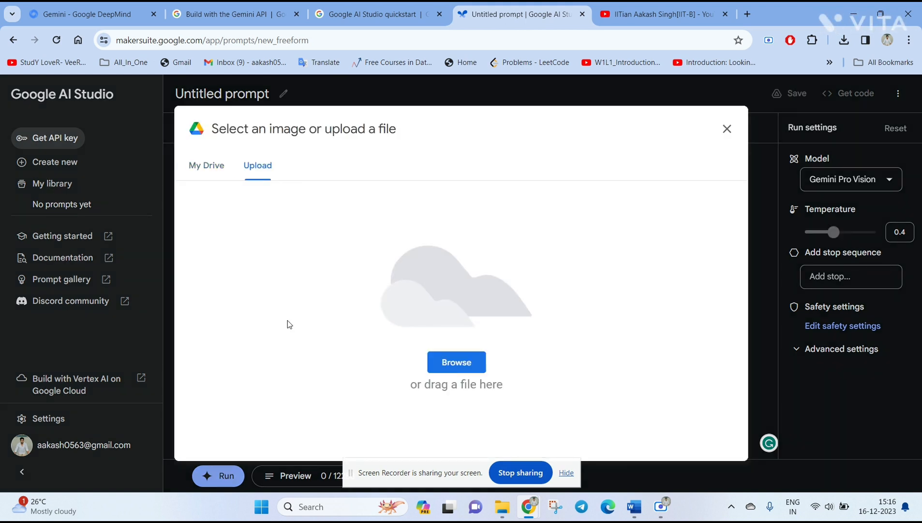
pyautogui.click(450, 360)
pyautogui.click(222, 147)
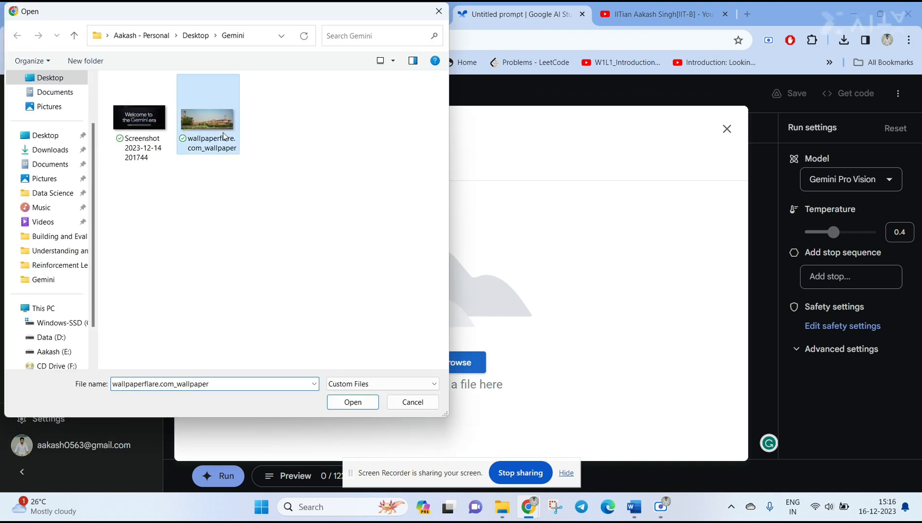
pyautogui.click(359, 404)
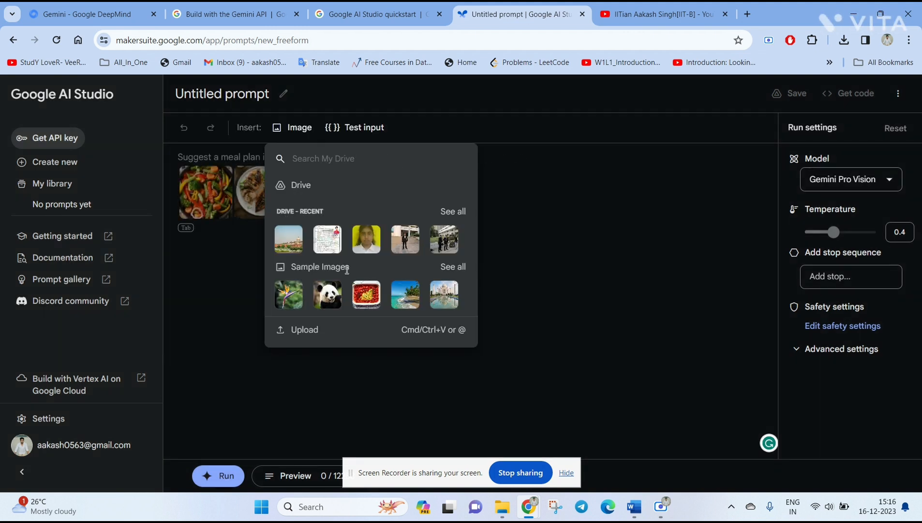
pyautogui.click(490, 310)
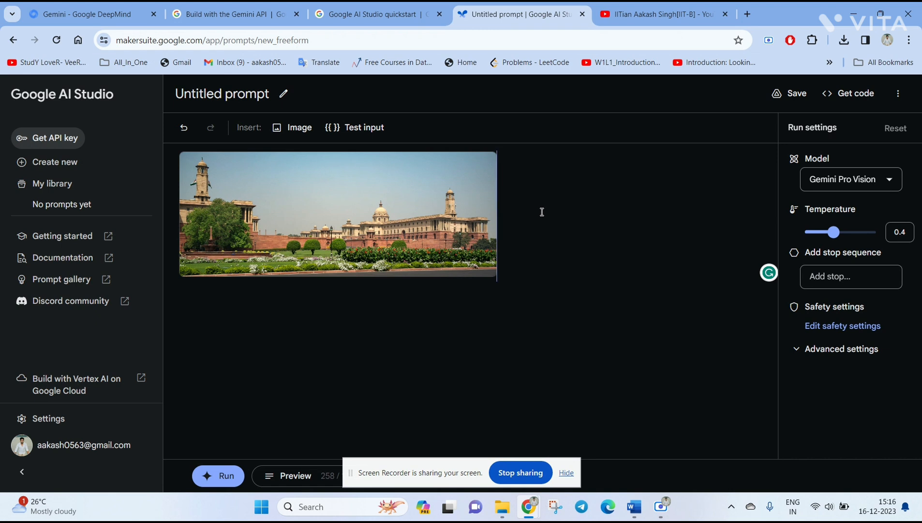
# - Add the text "Look at the following picture and Tell me who is the architect" after the image and run the prompt
pyautogui.write('ook')
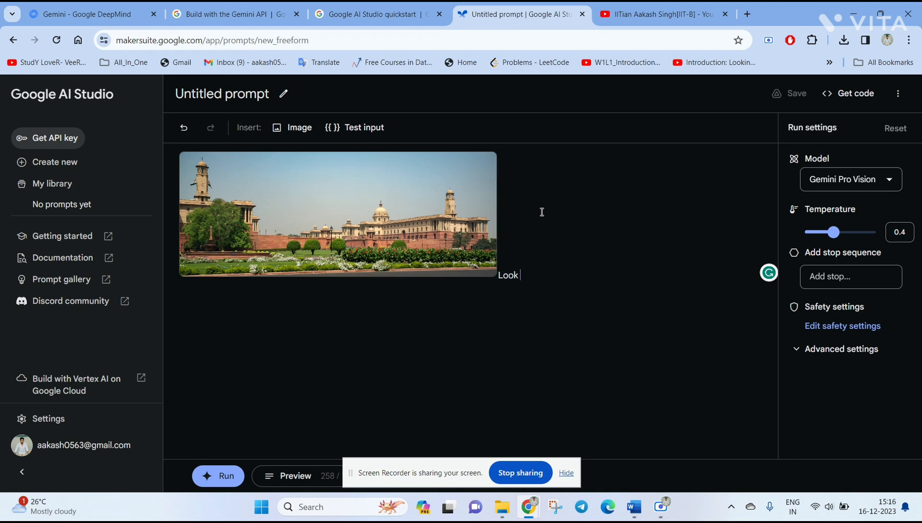
pyautogui.write(' at')
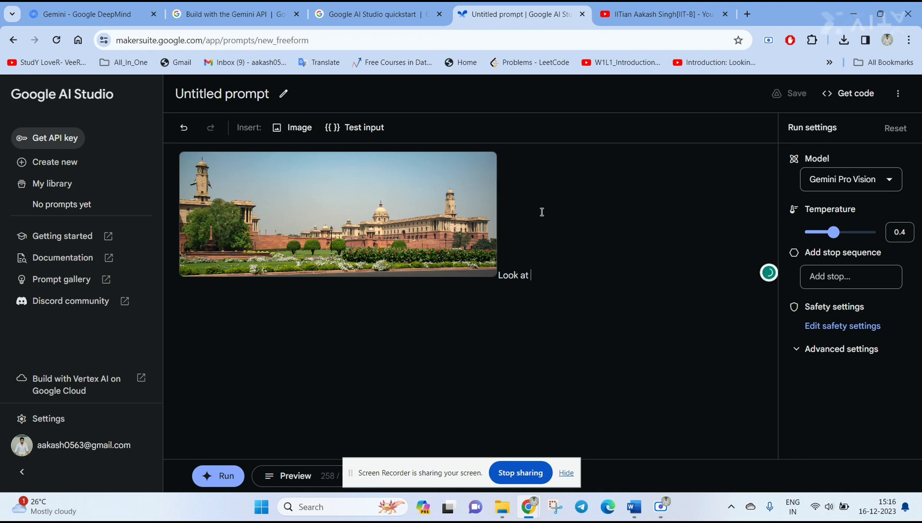
pyautogui.write(' t')
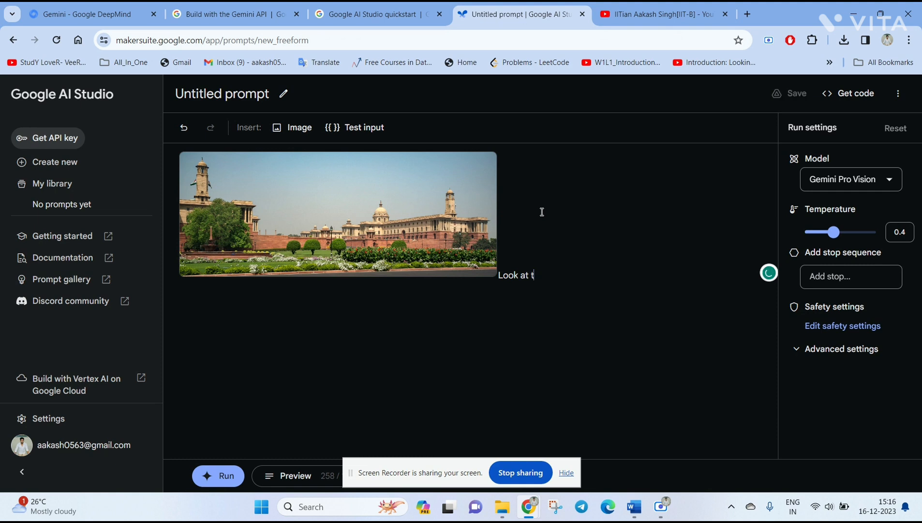
pyautogui.write('he follow')
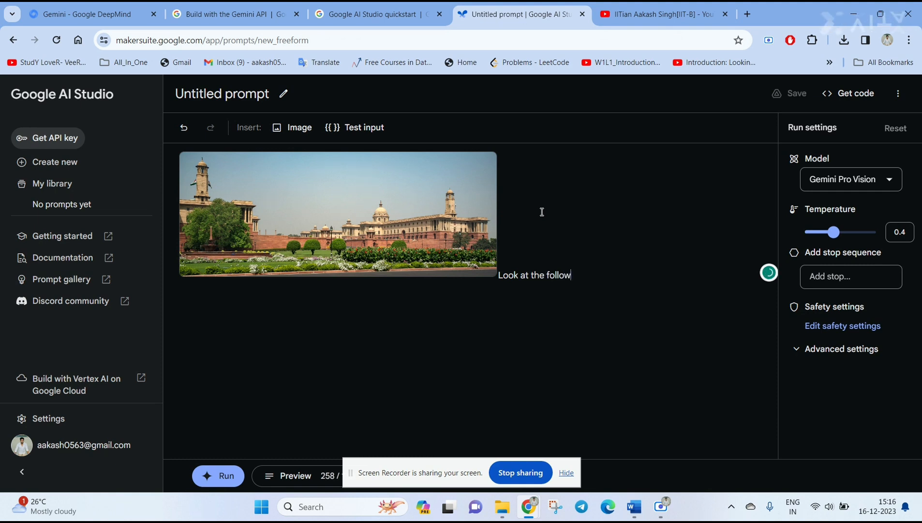
pyautogui.write('ing')
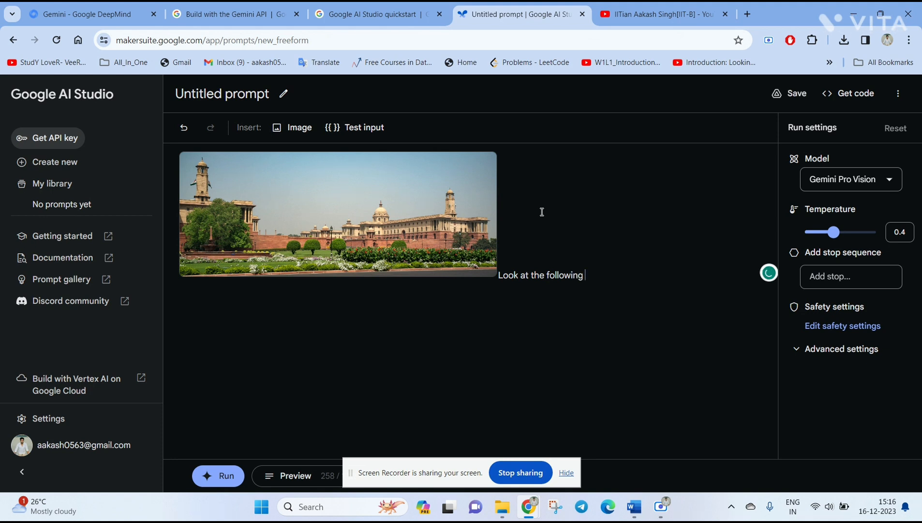
pyautogui.write(' picture and')
pyautogui.write('Tell m')
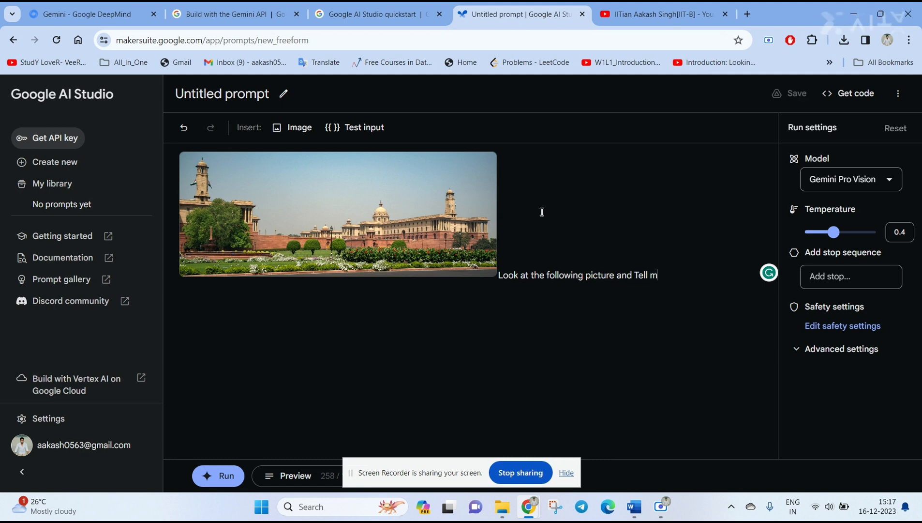
pyautogui.write('e who is the')
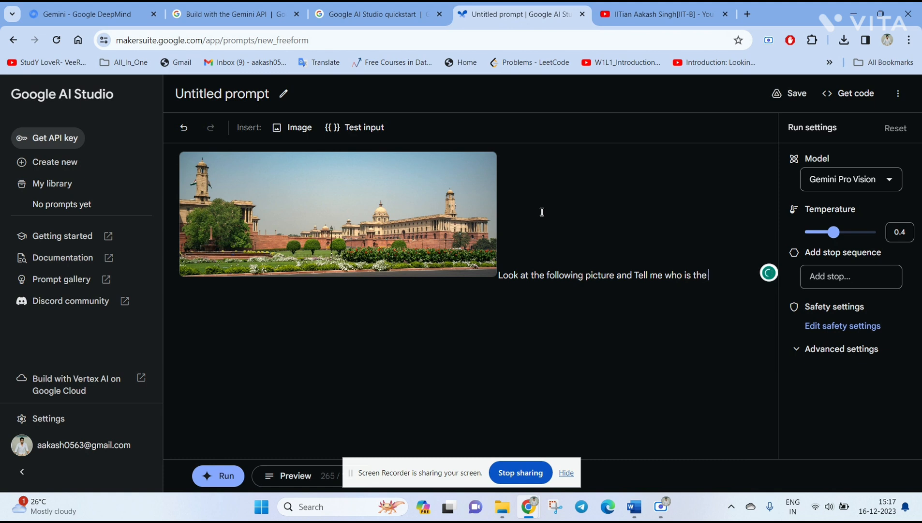
pyautogui.write(' architect')
pyautogui.click(218, 476)
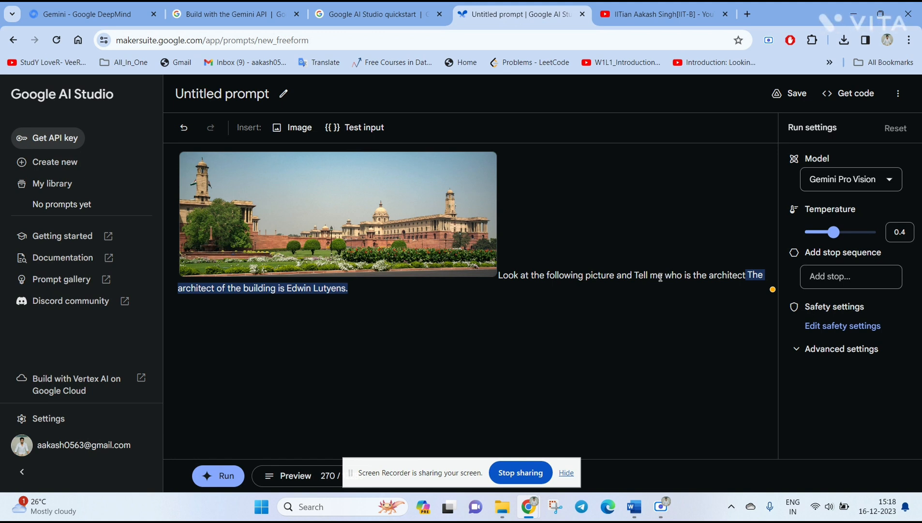
# - Turn "who is the architect" in the prompt into a test input and add a second test example
pyautogui.moveTo(664, 275); pyautogui.dragTo(745, 276)
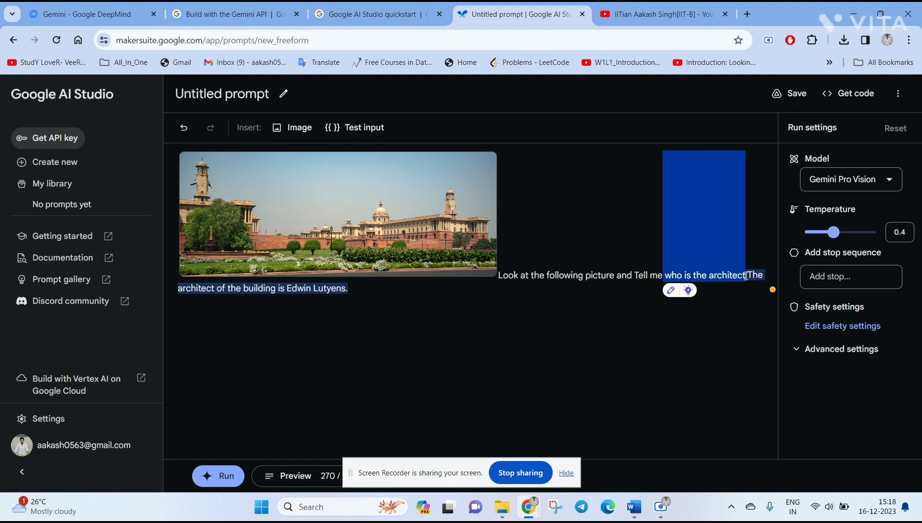
pyautogui.click(351, 134)
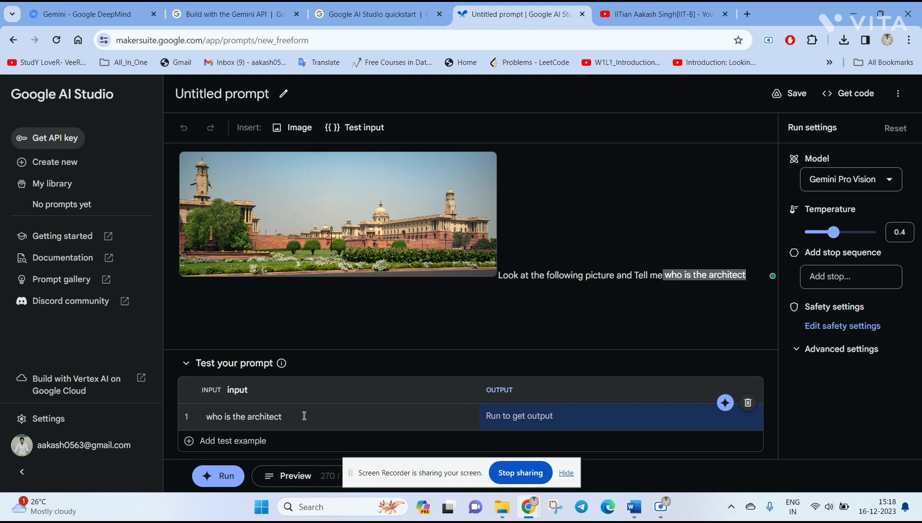
pyautogui.click(228, 439)
# - Enter "Where is the building is located" as the second test input and run both test examples
pyautogui.click(256, 415)
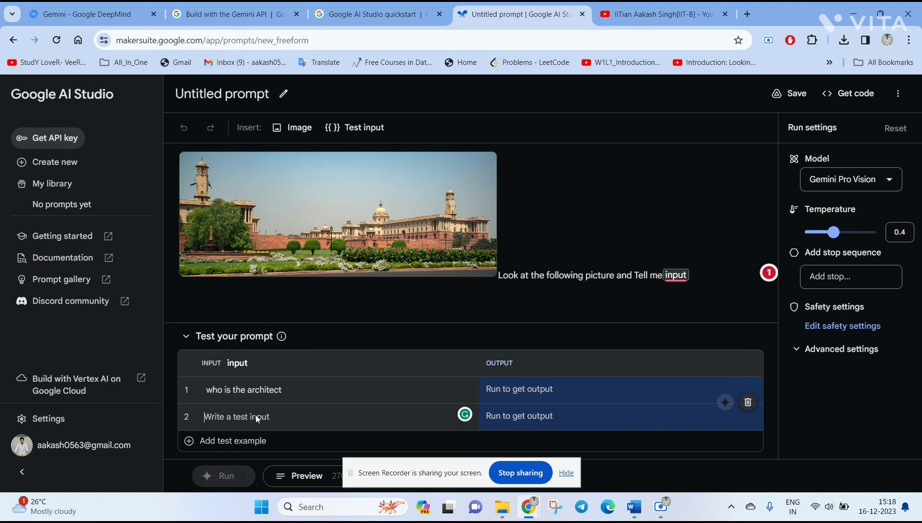
pyautogui.write('Whre i')
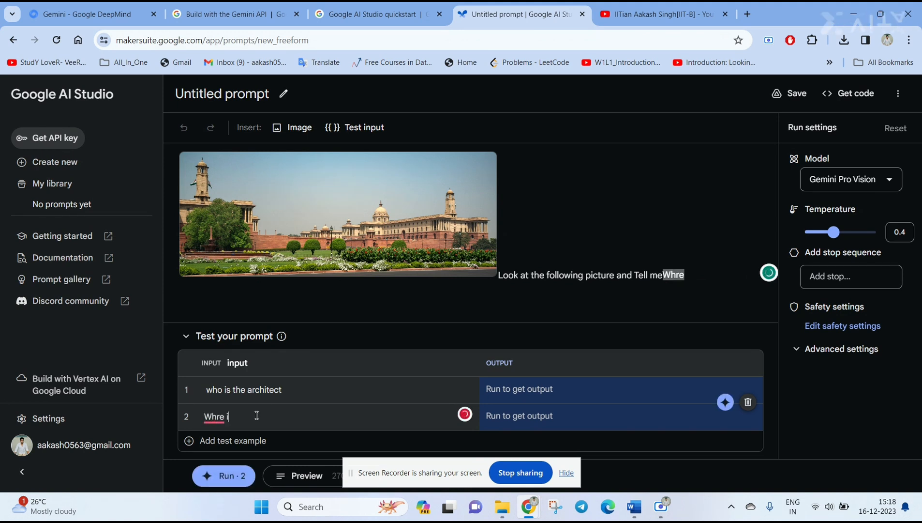
pyautogui.press('BackSpace')
pyautogui.press('BackSpace')
pyautogui.press('BackSpace')
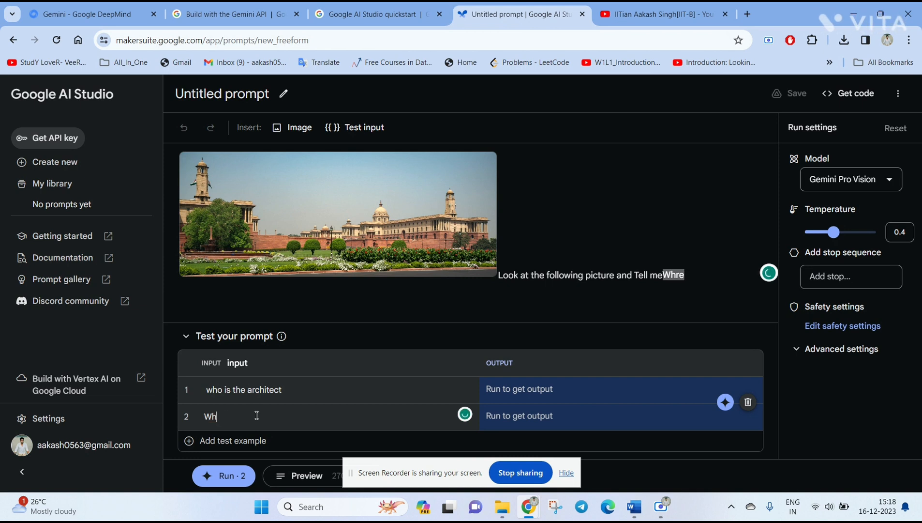
pyautogui.write('ere is ')
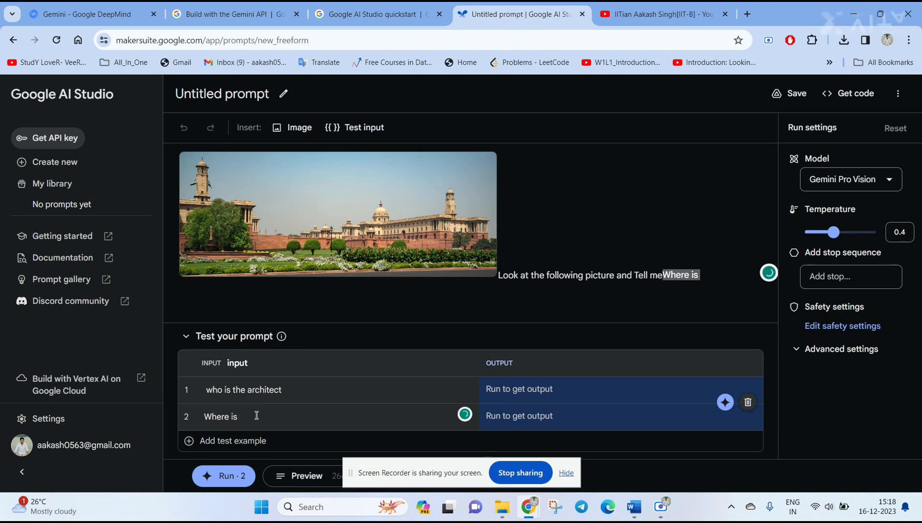
pyautogui.write('the')
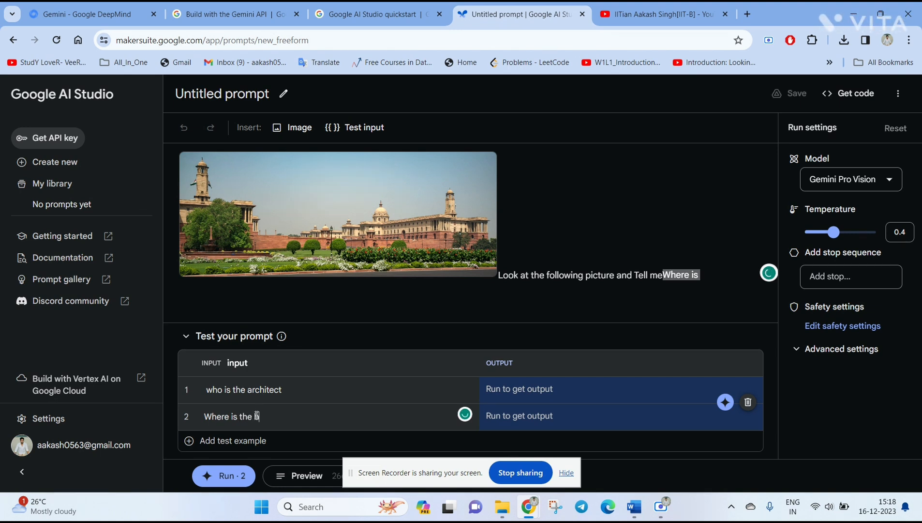
pyautogui.write(' buu')
pyautogui.press('BackSpace')
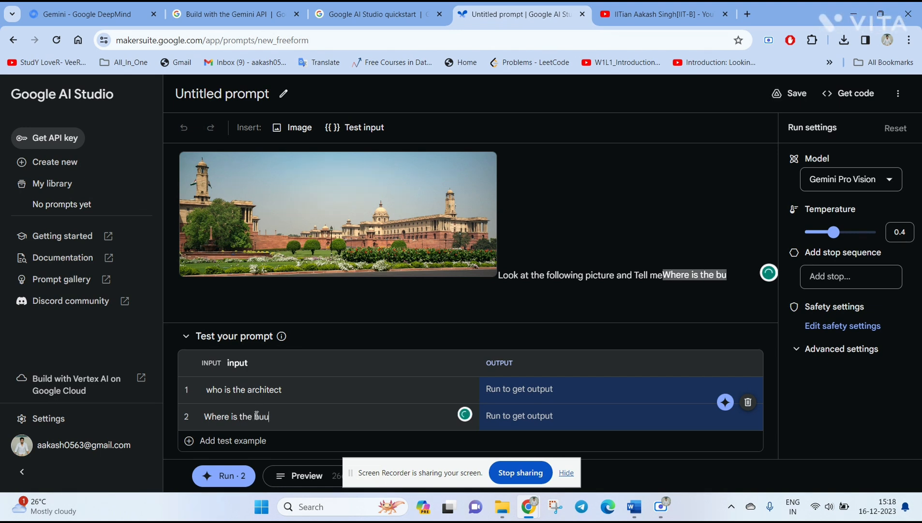
pyautogui.write('ilding ')
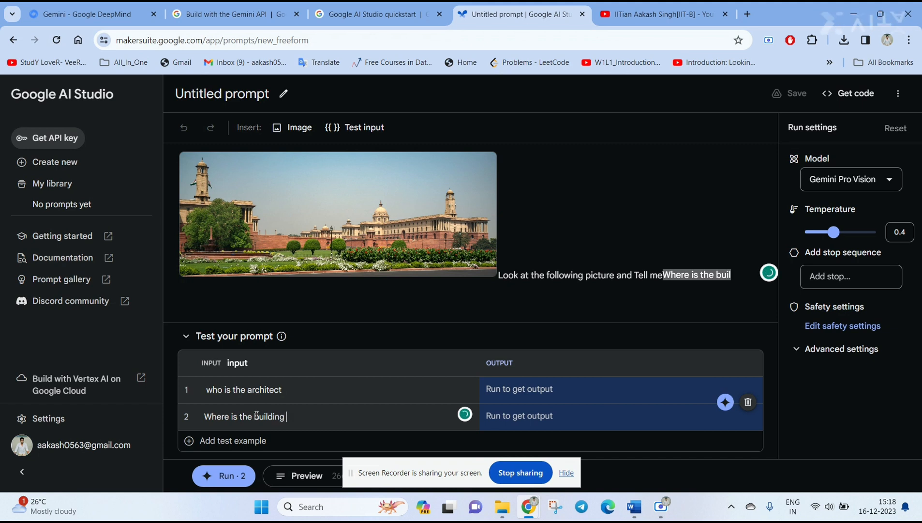
pyautogui.write('is located')
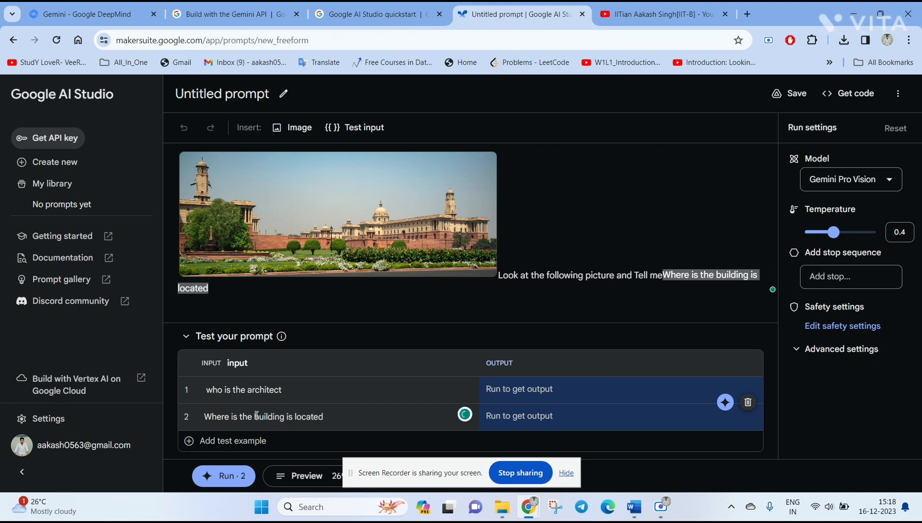
pyautogui.click(222, 478)
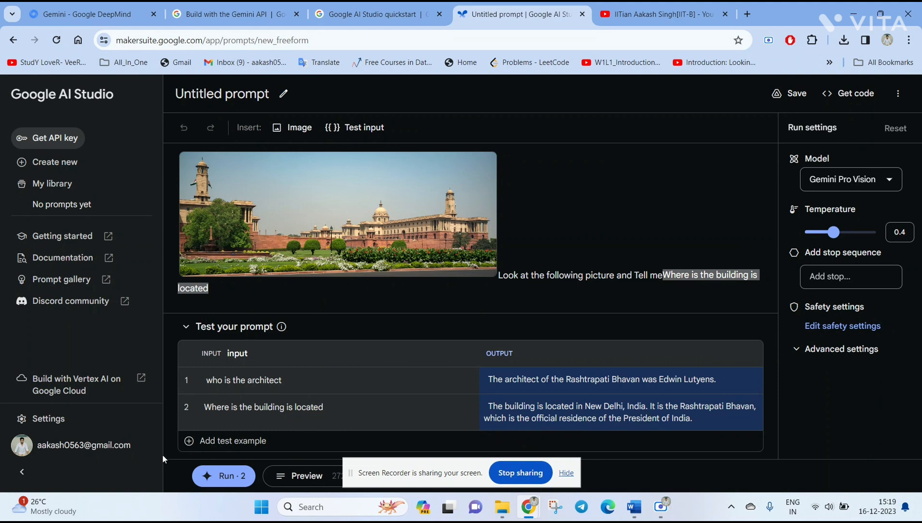
# - Add a third test example with the input "When did building start" and run all three examples
pyautogui.click(212, 441)
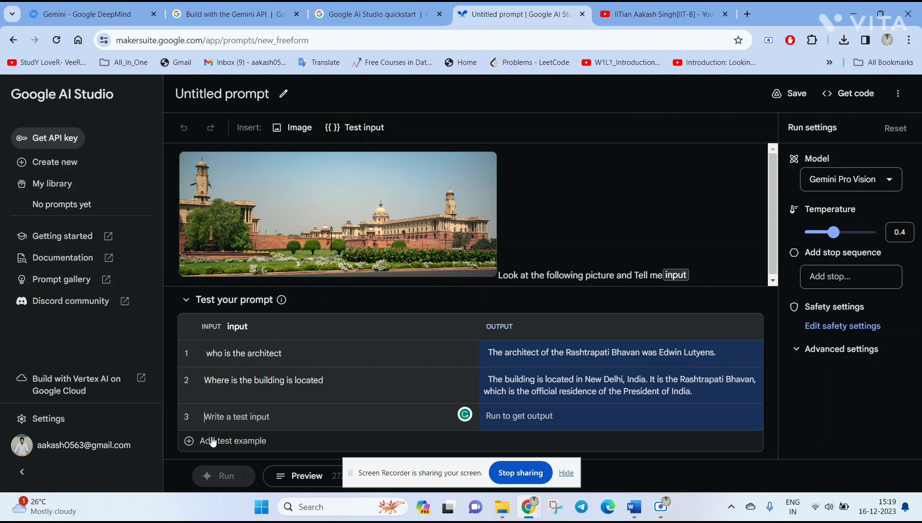
pyautogui.write('Wrhn')
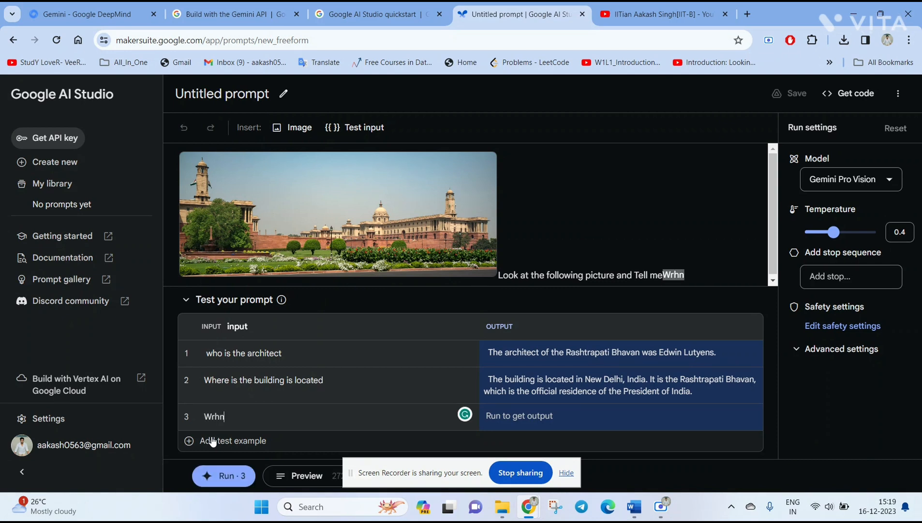
pyautogui.write('hen')
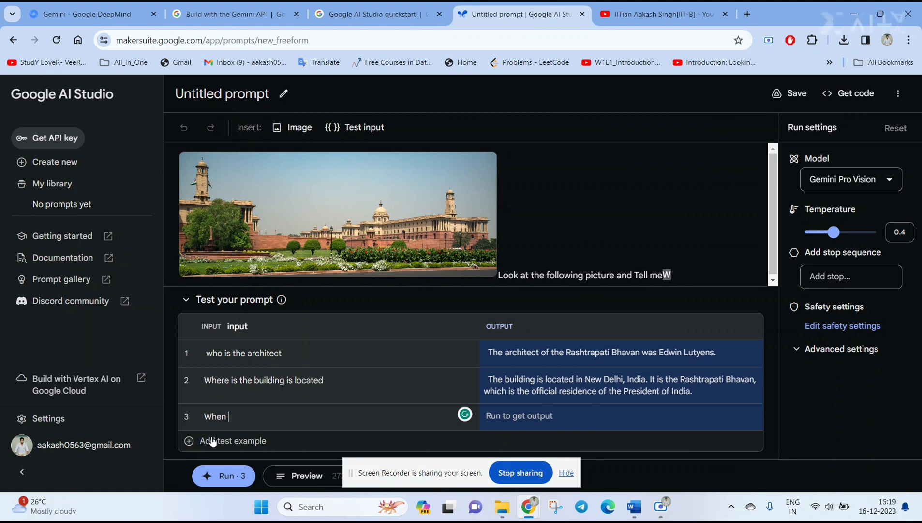
pyautogui.write(' did ')
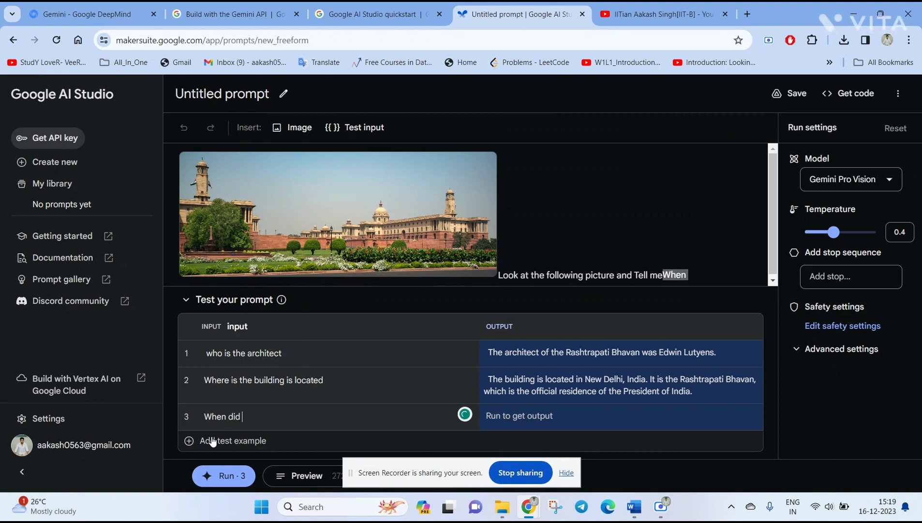
pyautogui.write('building ')
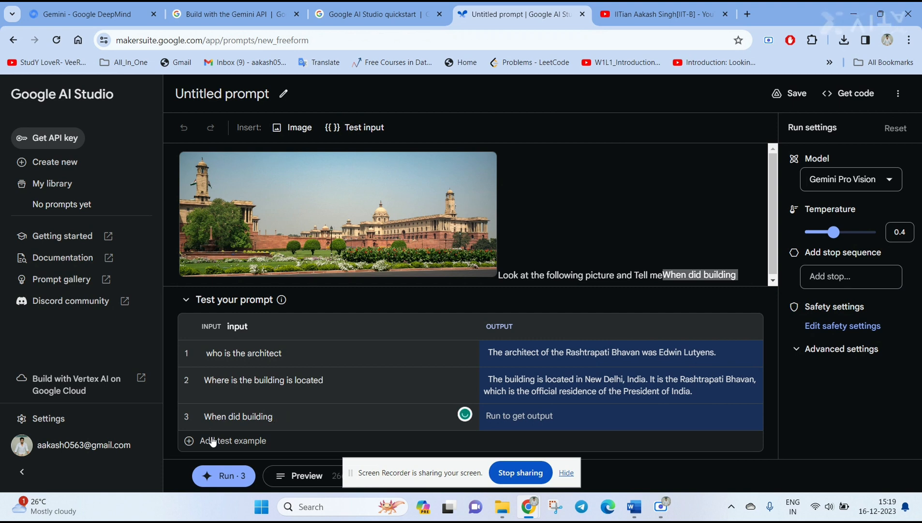
pyautogui.write('start')
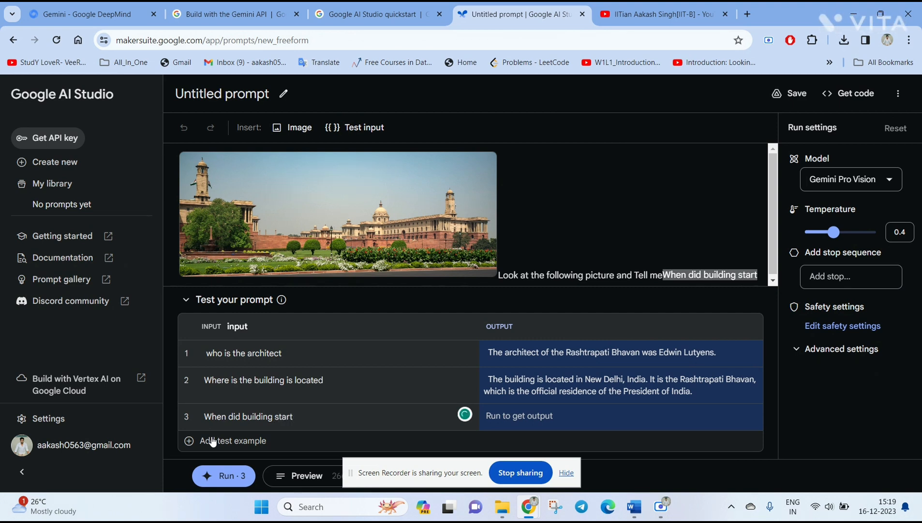
pyautogui.click(212, 472)
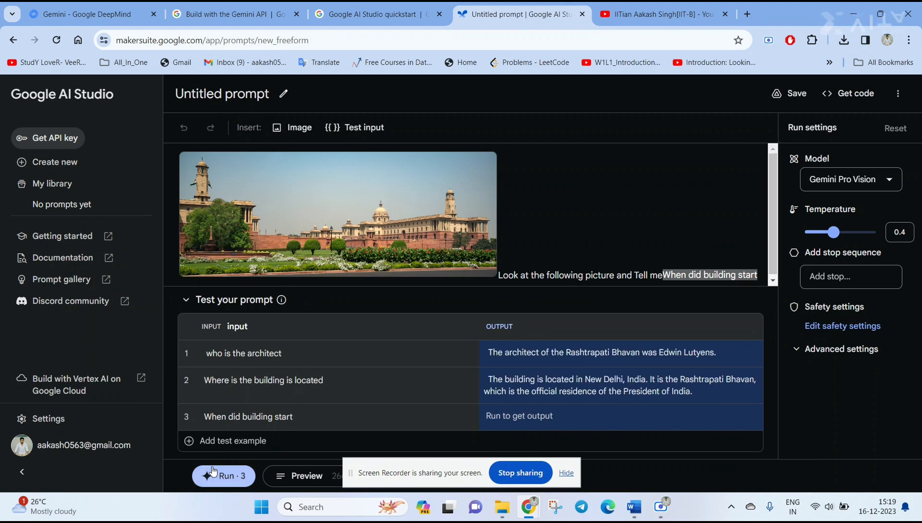
pyautogui.click(212, 472)
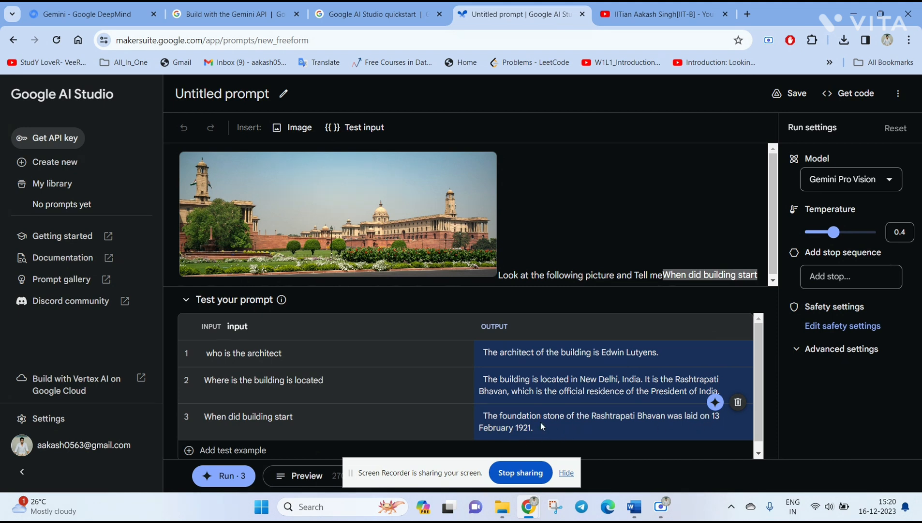
# - Add an empty fourth test example and view the models available for the prompt
pyautogui.scroll(-1, 532, 421)
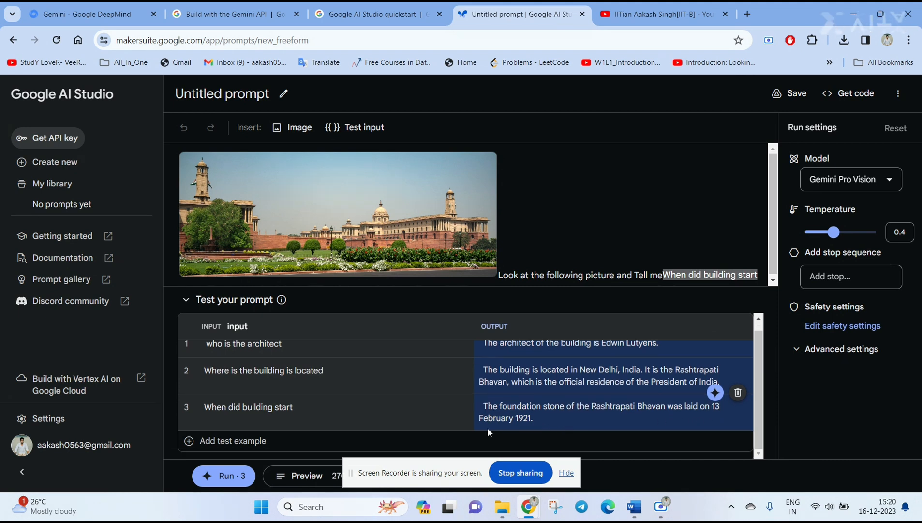
pyautogui.click(228, 445)
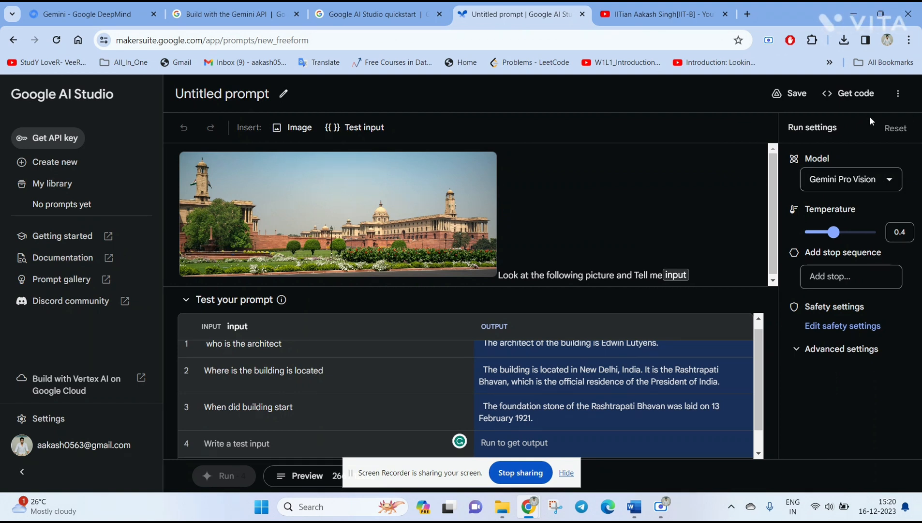
pyautogui.click(865, 172)
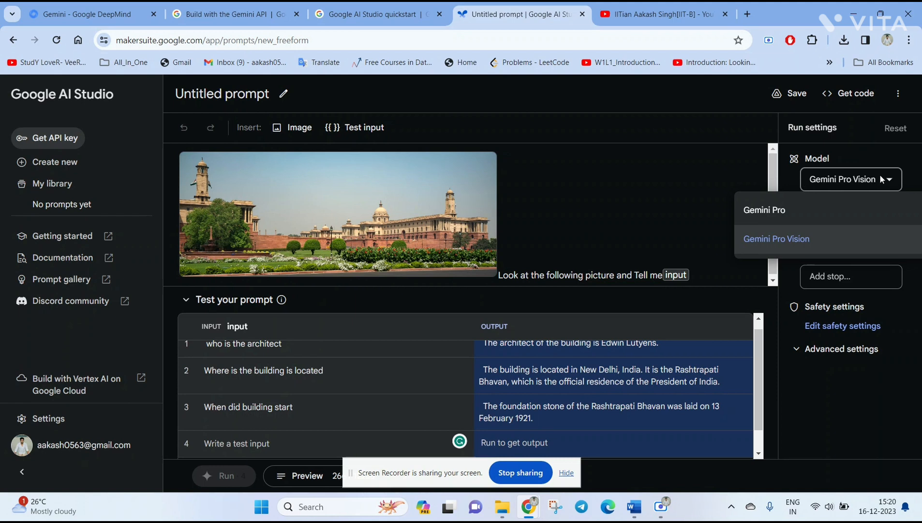
pyautogui.click(832, 150)
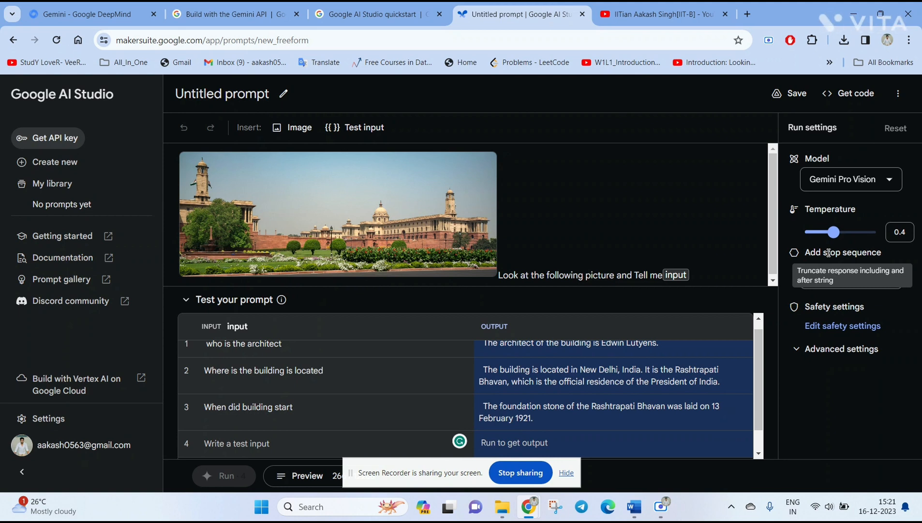
# - Examine the advanced run settings for output length, Top K and Top P, dismissing the chat notification and collapsing the settings again
pyautogui.click(798, 349)
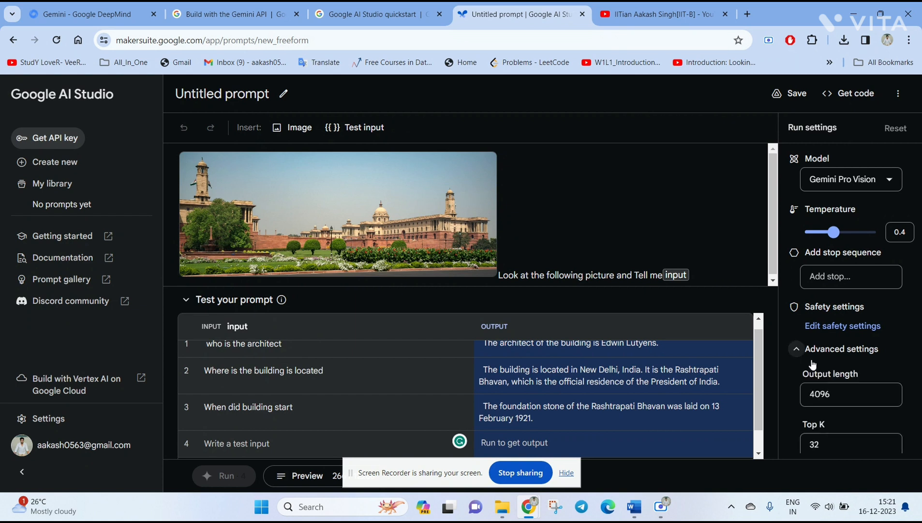
pyautogui.scroll(-2, 816, 349)
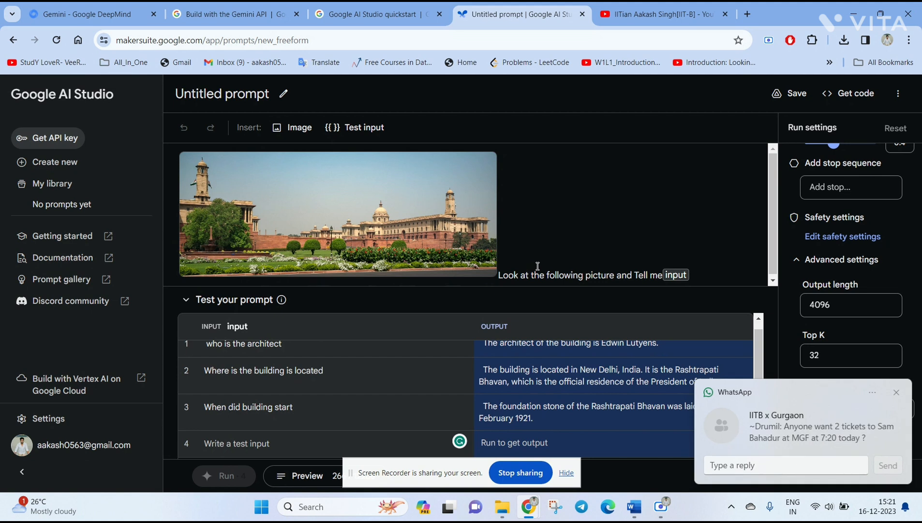
pyautogui.click(897, 391)
pyautogui.click(898, 393)
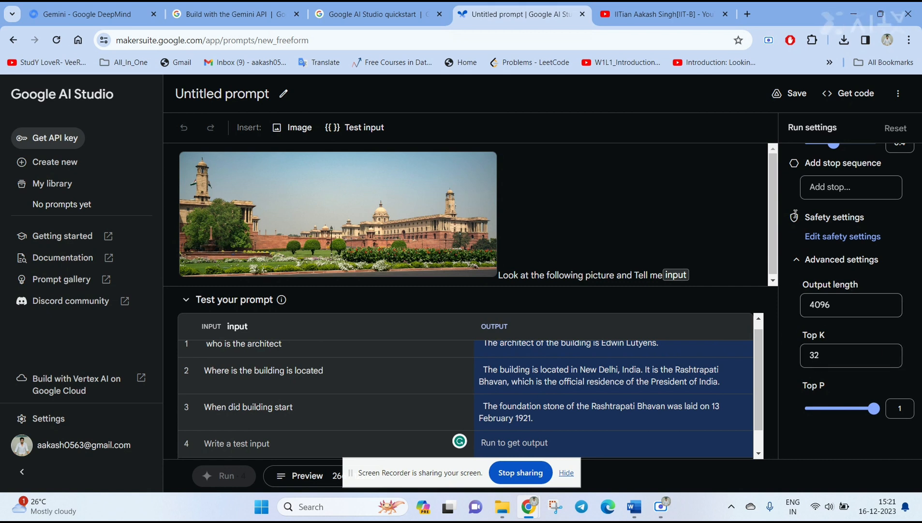
pyautogui.click(797, 260)
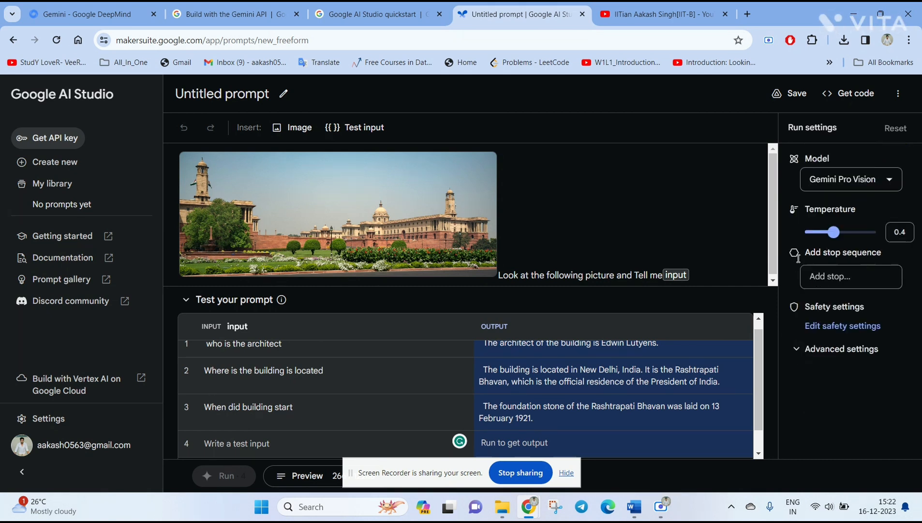
# - Save the prompt under the name "Gemini_first_prompt" without a description
pyautogui.click(284, 95)
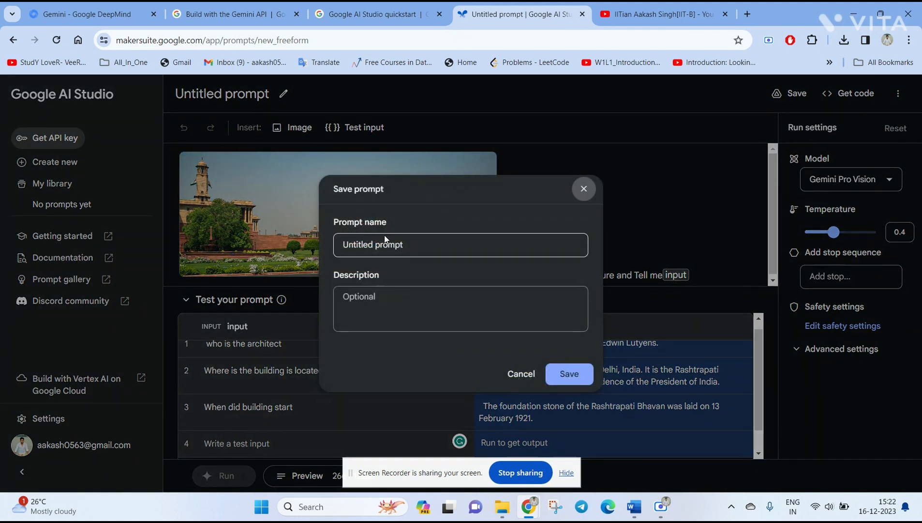
pyautogui.click(422, 245)
pyautogui.press('BackSpace')
pyautogui.press('BackSpace')
pyautogui.press('BackSpace')
pyautogui.press('BackSpace')
pyautogui.press('BackSpace')
pyautogui.press('BackSpace')
pyautogui.press('BackSpace')
pyautogui.press('BackSpace')
pyautogui.press('BackSpace')
pyautogui.press('BackSpace')
pyautogui.press('BackSpace')
pyautogui.press('BackSpace')
pyautogui.press('BackSpace')
pyautogui.press('BackSpace')
pyautogui.press('BackSpace')
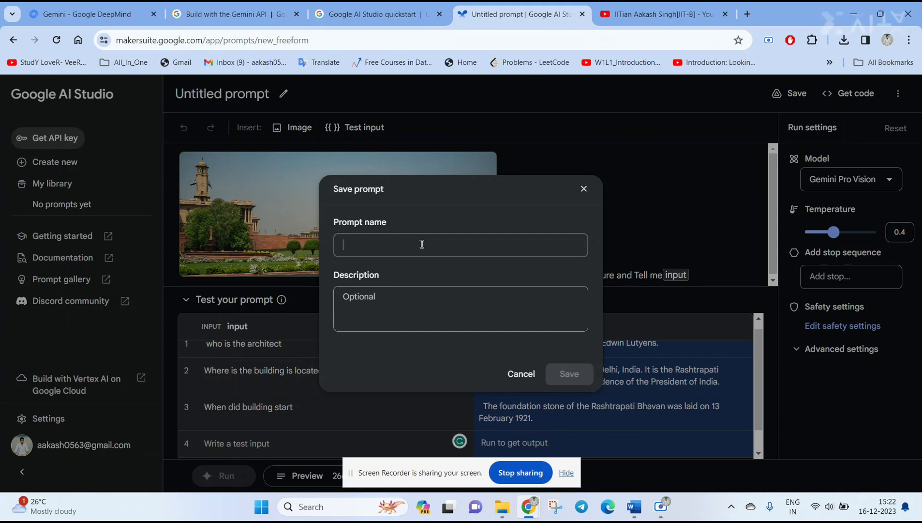
pyautogui.write('Gemini_')
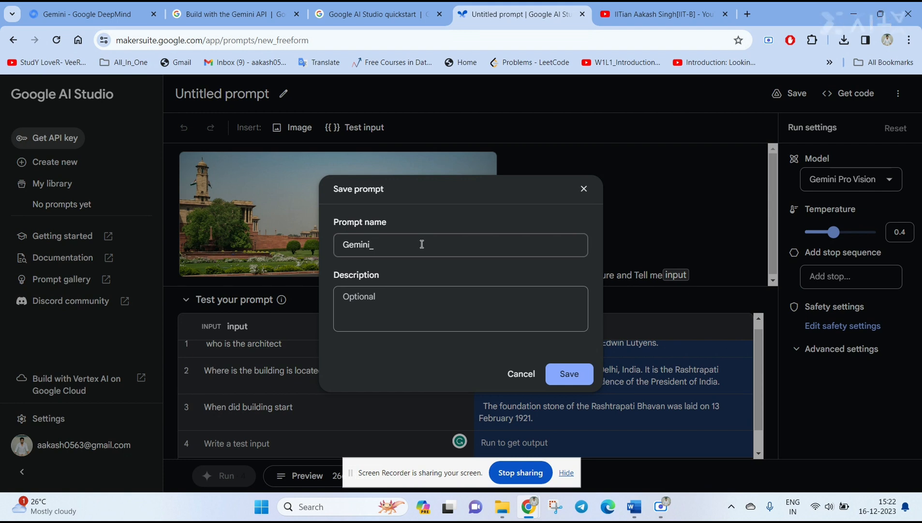
pyautogui.write('fir')
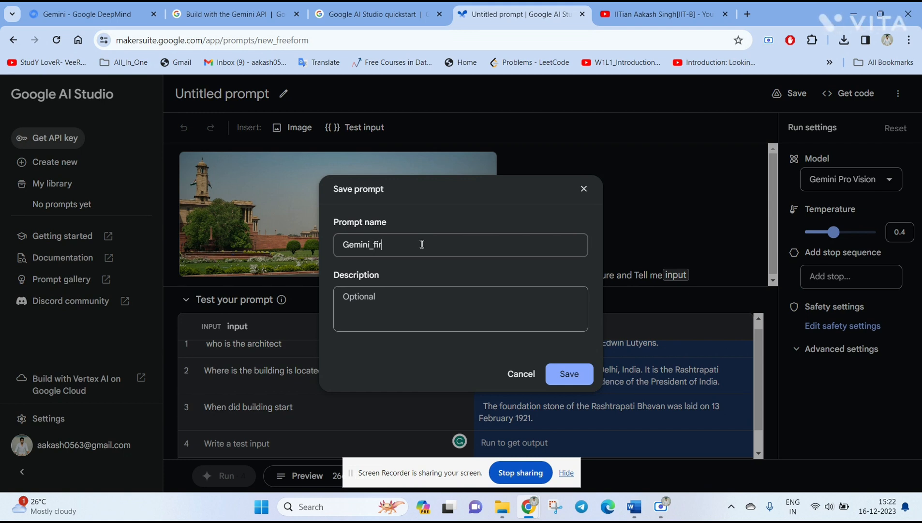
pyautogui.write('st_prompt')
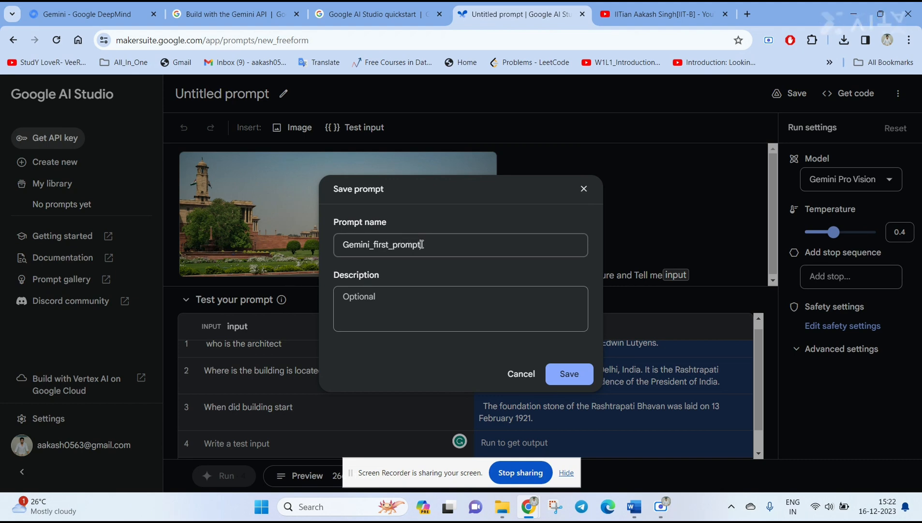
pyautogui.press('Return')
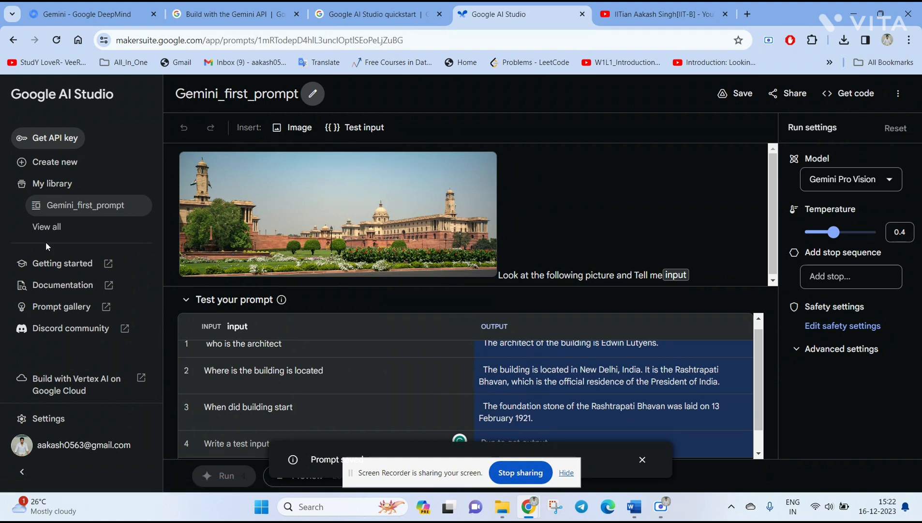
# - View all saved prompts in the library, leaving the current prompt without saving further changes
pyautogui.click(50, 227)
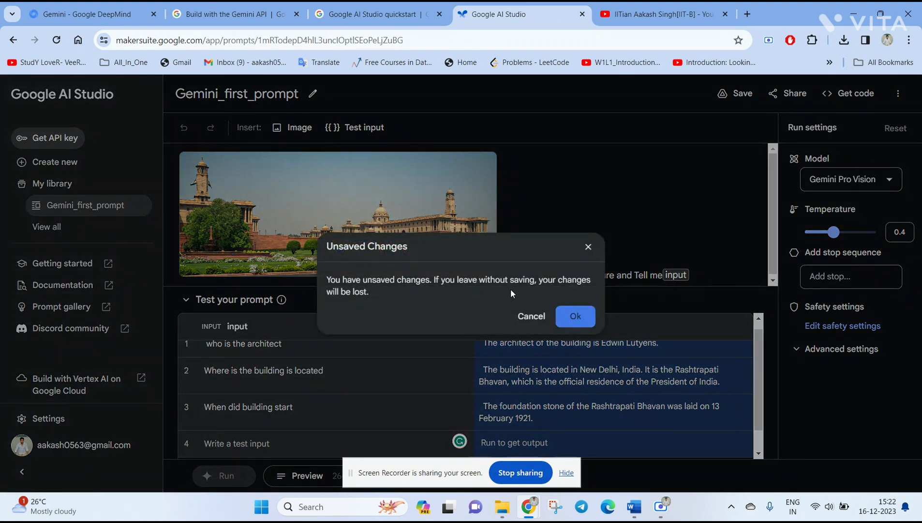
pyautogui.click(582, 315)
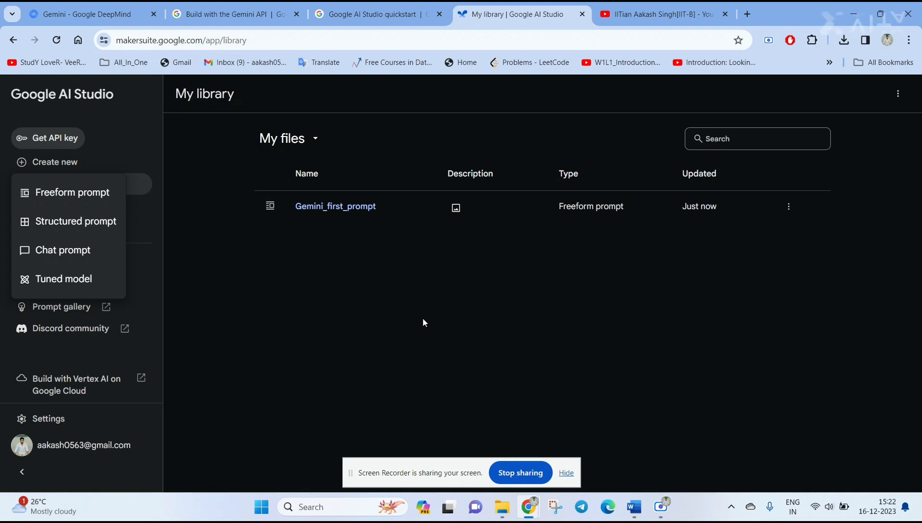
# - Create a new structured prompt
pyautogui.click(56, 226)
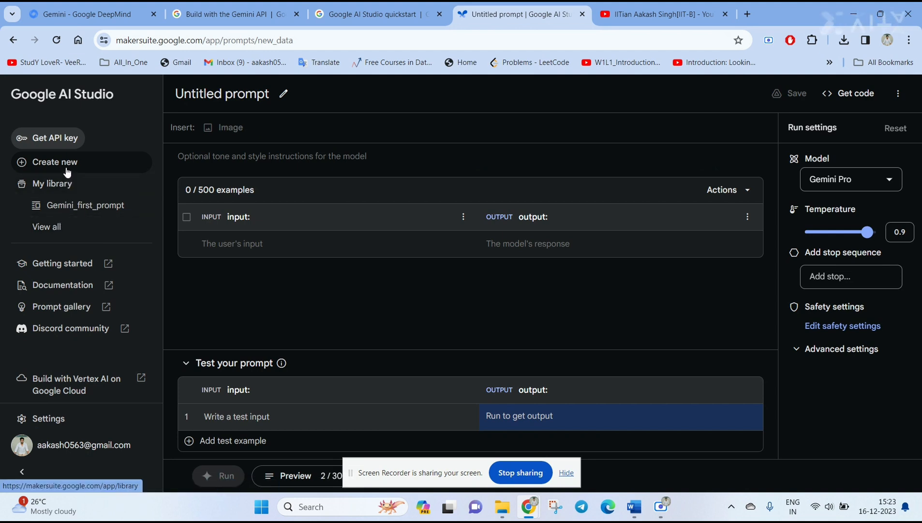
pyautogui.click(35, 162)
pyautogui.click(74, 219)
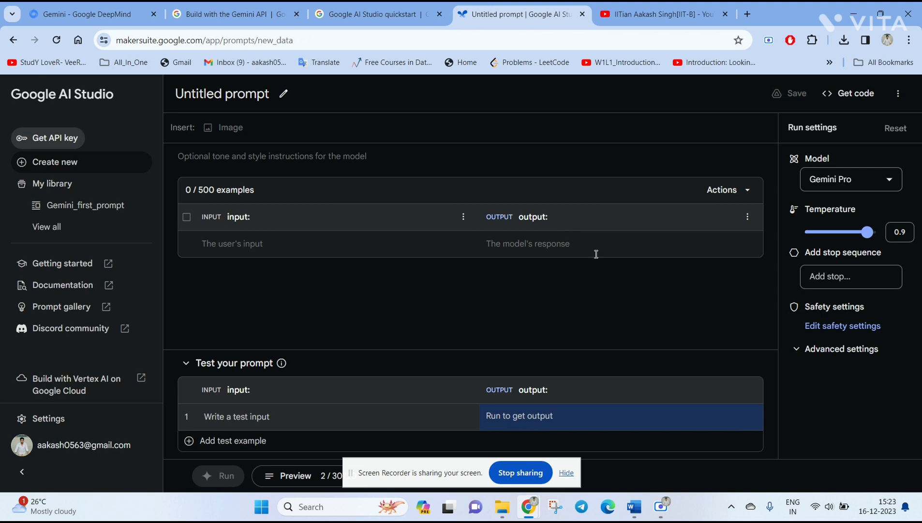
# - Switch to the Word document "Code" and examine the health adviser instructions and the fruit example data
pyautogui.click(635, 507)
pyautogui.scroll(-5, 451, 242)
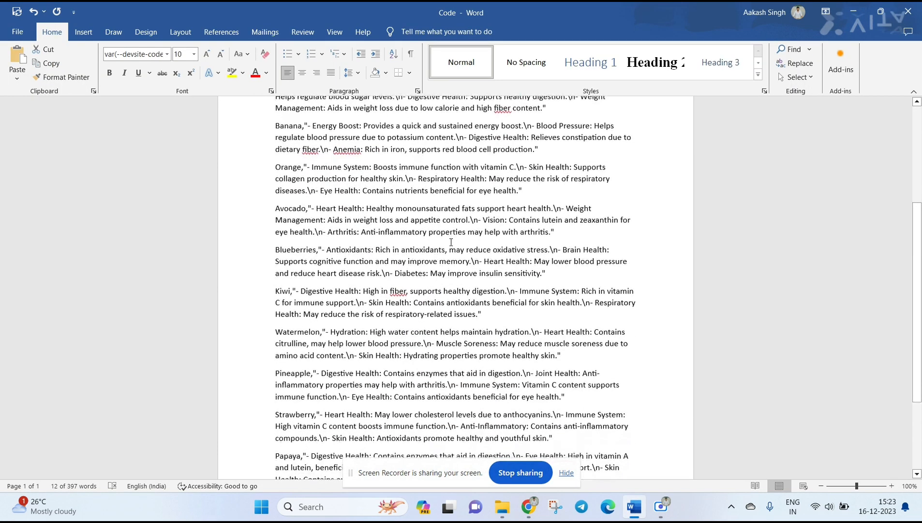
pyautogui.scroll(1, 312, 127)
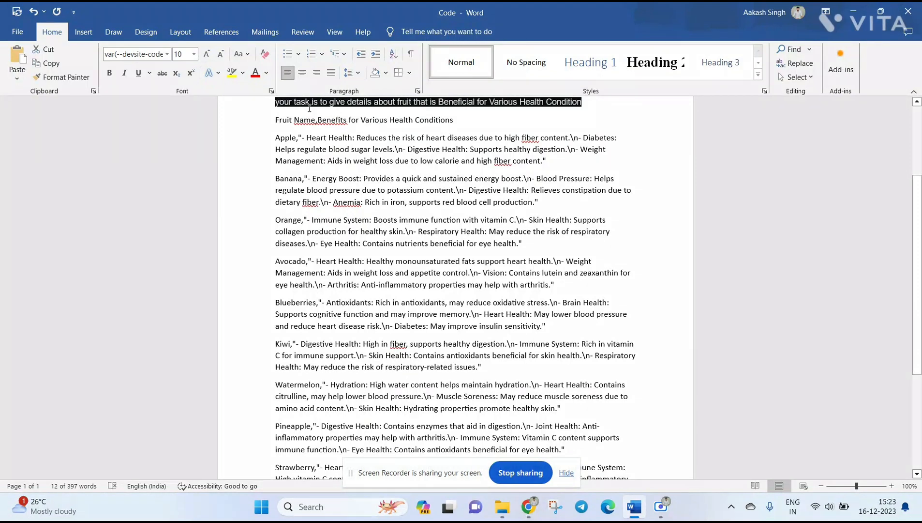
pyautogui.scroll(1, 293, 168)
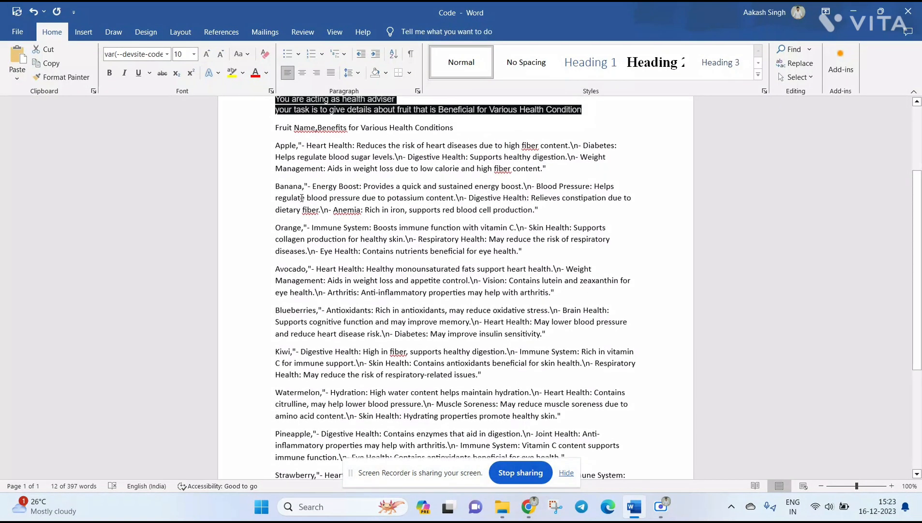
pyautogui.hotkey('alt', 'Tab')
# - Copy the two-line health adviser instructions from the Word document into the structured prompt's tone and style instructions in Google AI Studio
pyautogui.click(255, 156)
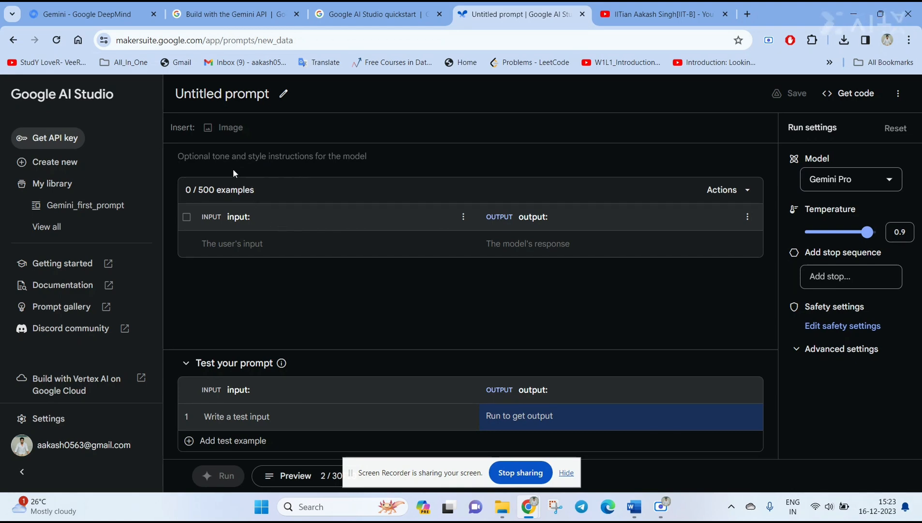
pyautogui.hotkey('alt', 'Tab')
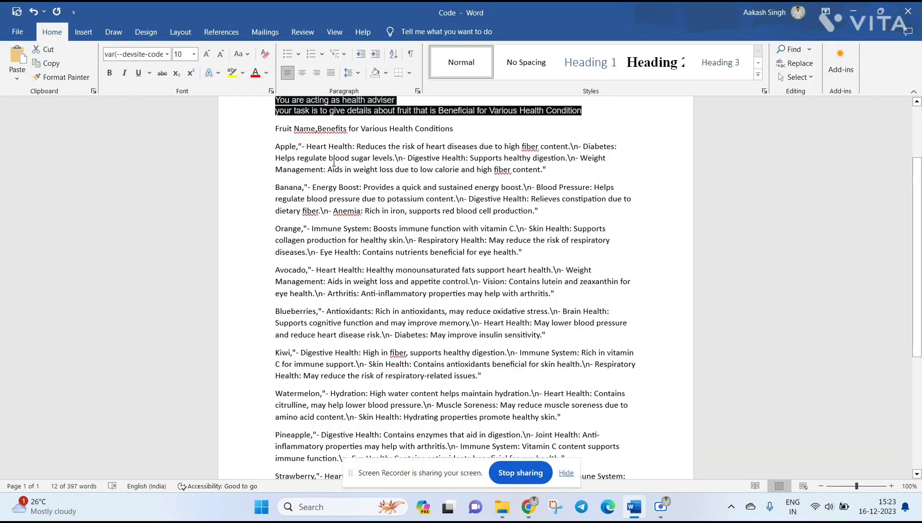
pyautogui.scroll(3, 343, 169)
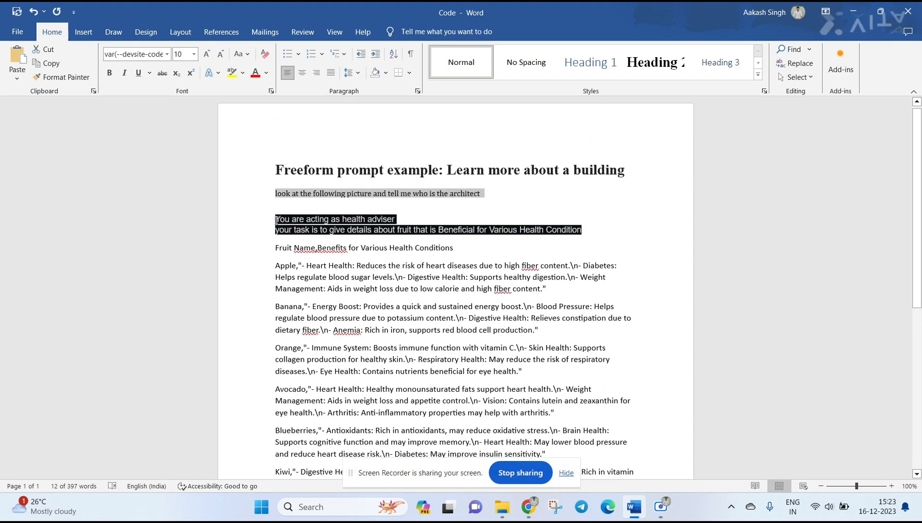
pyautogui.moveTo(278, 218); pyautogui.dragTo(424, 216)
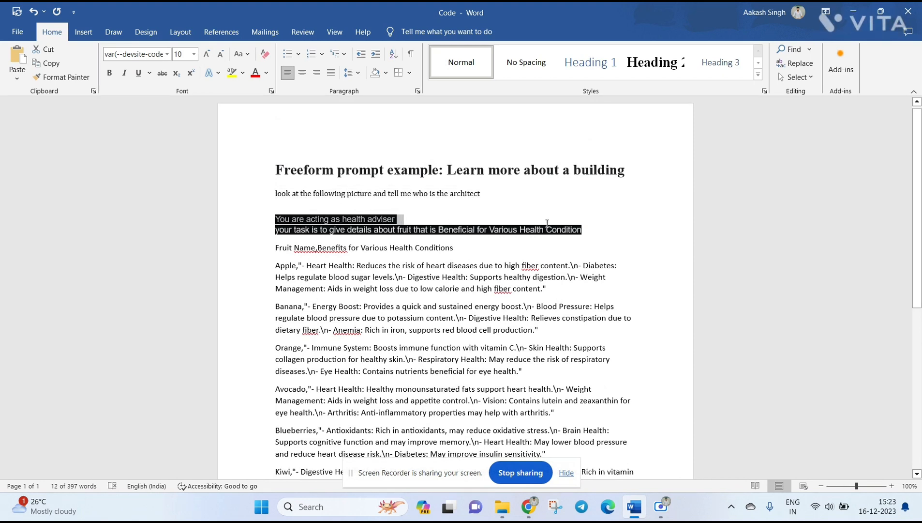
pyautogui.moveTo(547, 224); pyautogui.dragTo(583, 233)
pyautogui.hotkey('ctrl', 'c')
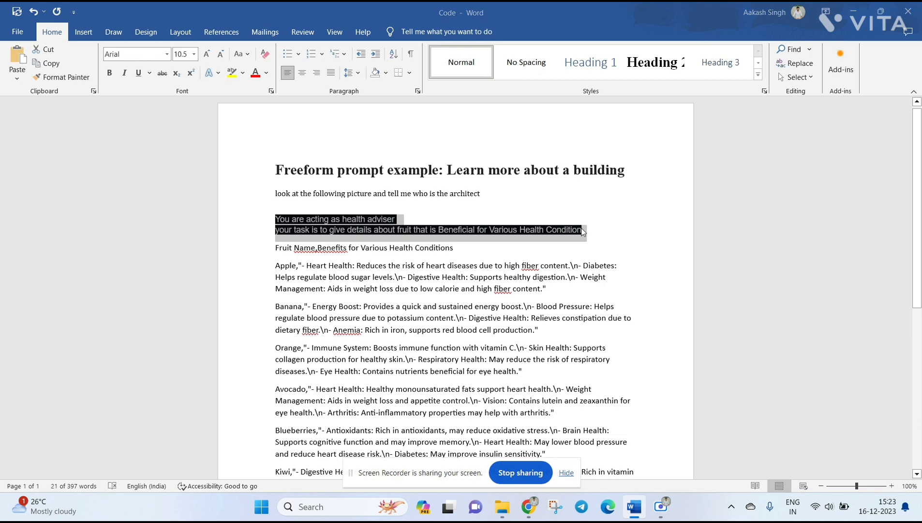
pyautogui.hotkey('alt', 'Tab')
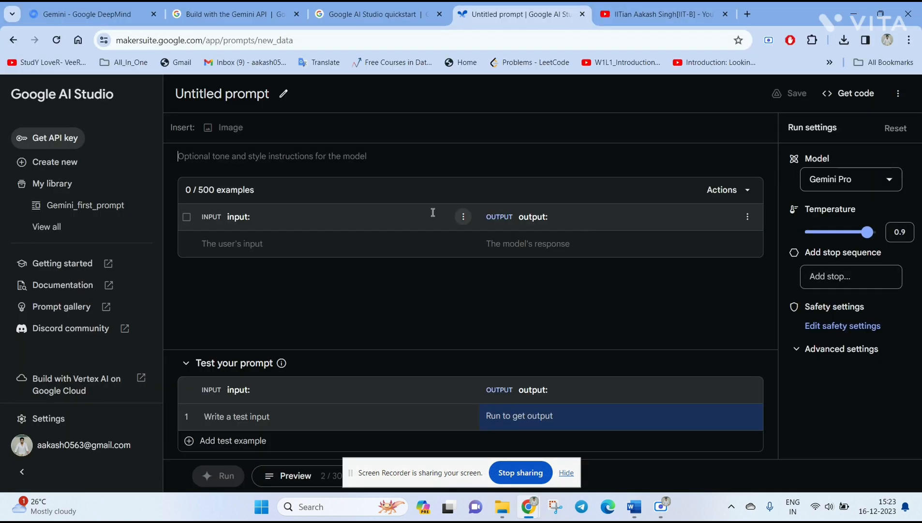
pyautogui.click(280, 153)
pyautogui.hotkey('ctrl', 'v')
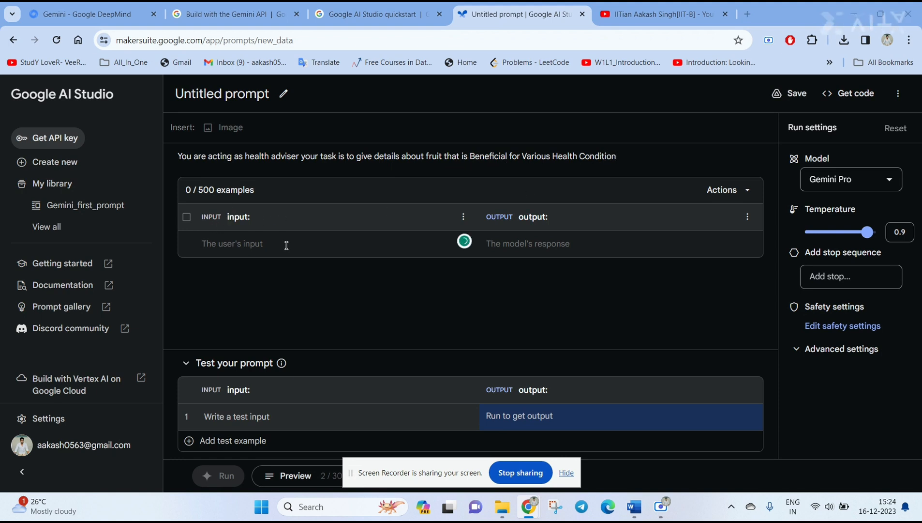
# - Rename the examples table's input column to "Fruit Name", copying the heading from the Word document
pyautogui.hotkey('alt', 'Tab')
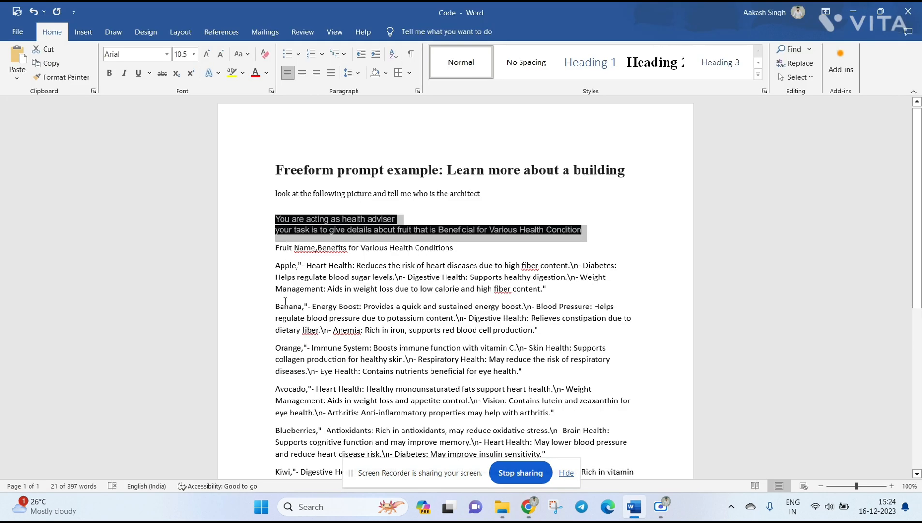
pyautogui.hotkey('alt', 'Tab')
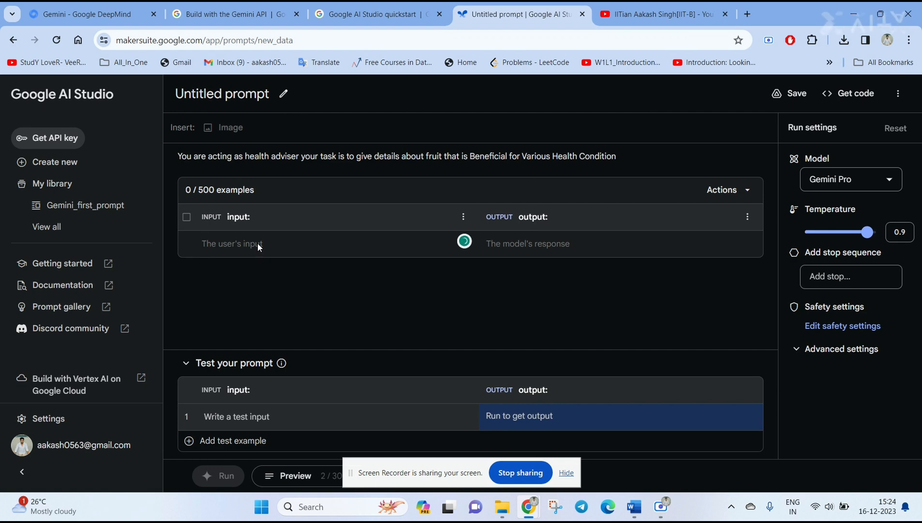
pyautogui.hotkey('alt', 'Tab')
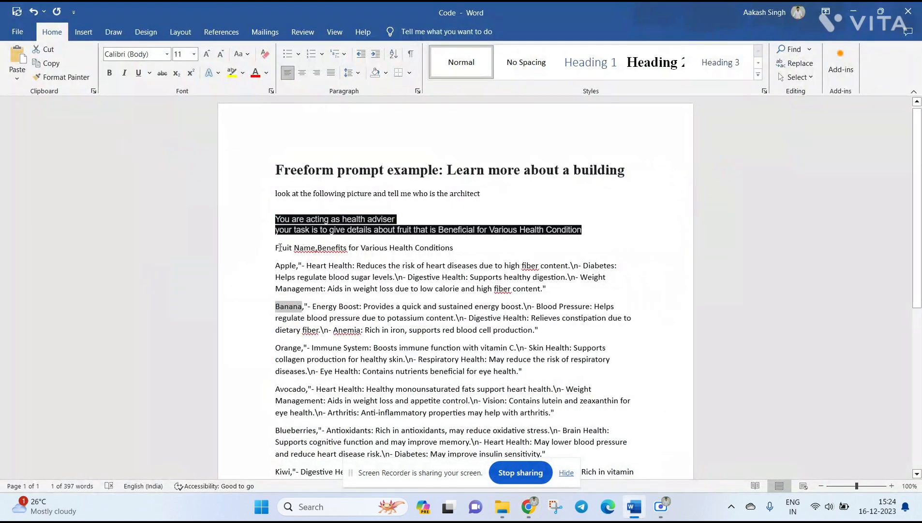
pyautogui.moveTo(277, 247); pyautogui.dragTo(315, 251)
pyautogui.hotkey('ctrl', 'c')
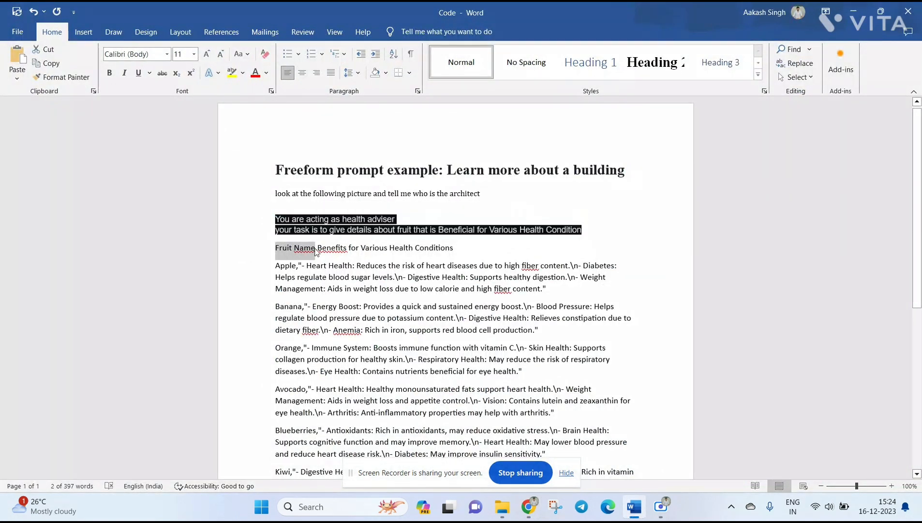
pyautogui.hotkey('alt', 'Tab')
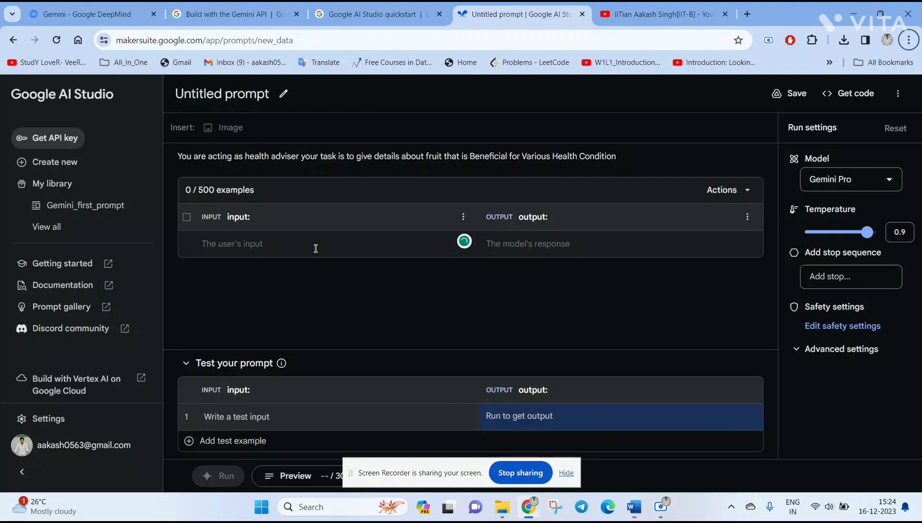
pyautogui.doubleClick(237, 217)
pyautogui.hotkey('ctrl', 'v')
# - Rename the examples table's output column to "Benefits for Various Health Conditions", copying the heading from the Word document
pyautogui.hotkey('alt', 'Tab')
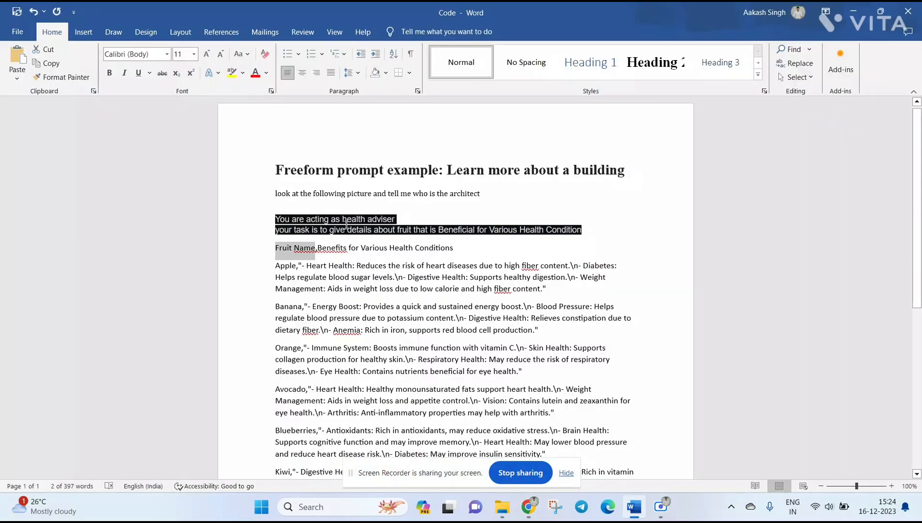
pyautogui.moveTo(328, 248); pyautogui.dragTo(446, 252)
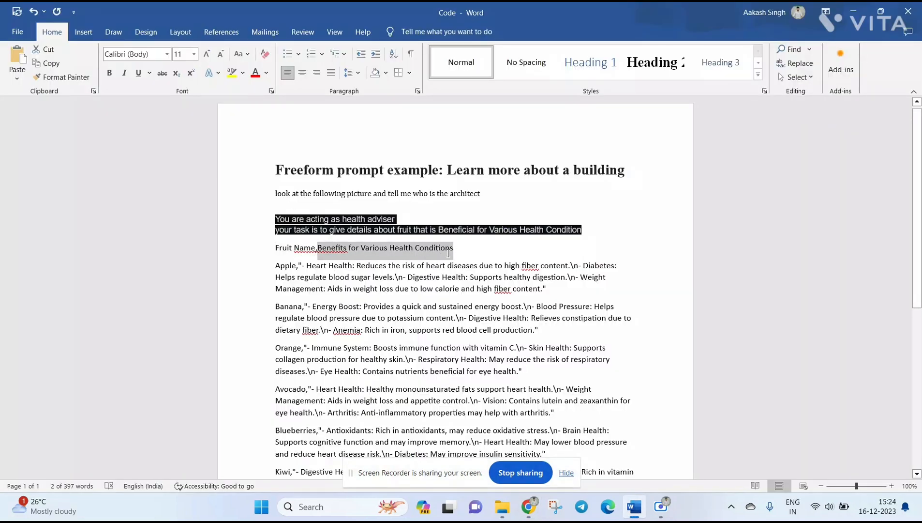
pyautogui.hotkey('ctrl', 'c')
pyautogui.hotkey('alt', 'Tab')
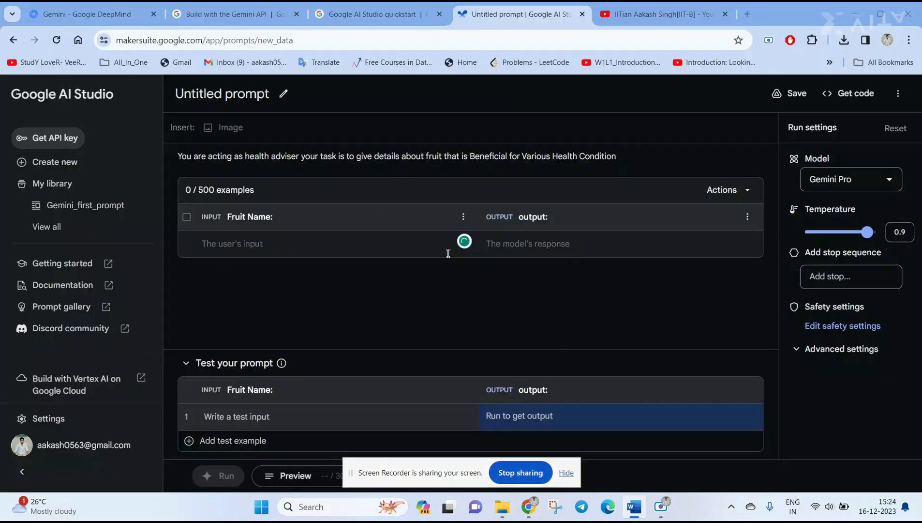
pyautogui.doubleClick(533, 217)
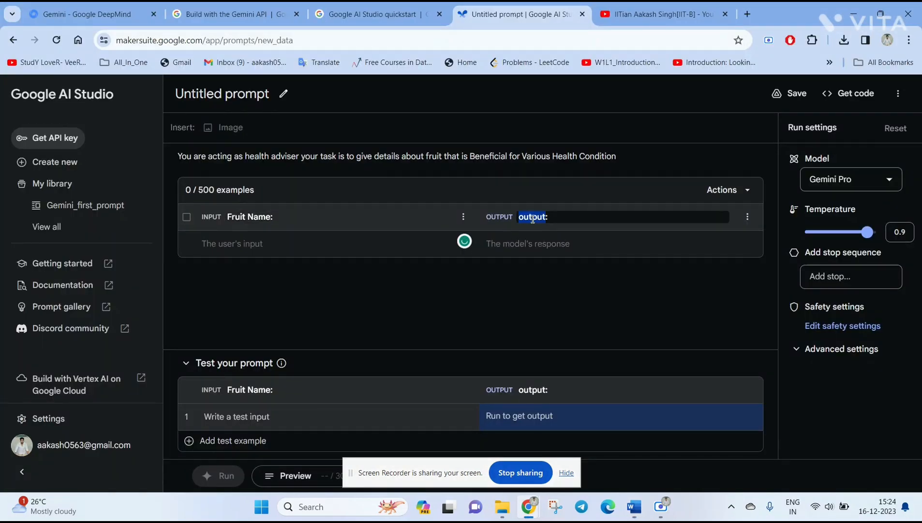
pyautogui.hotkey('ctrl', 'v')
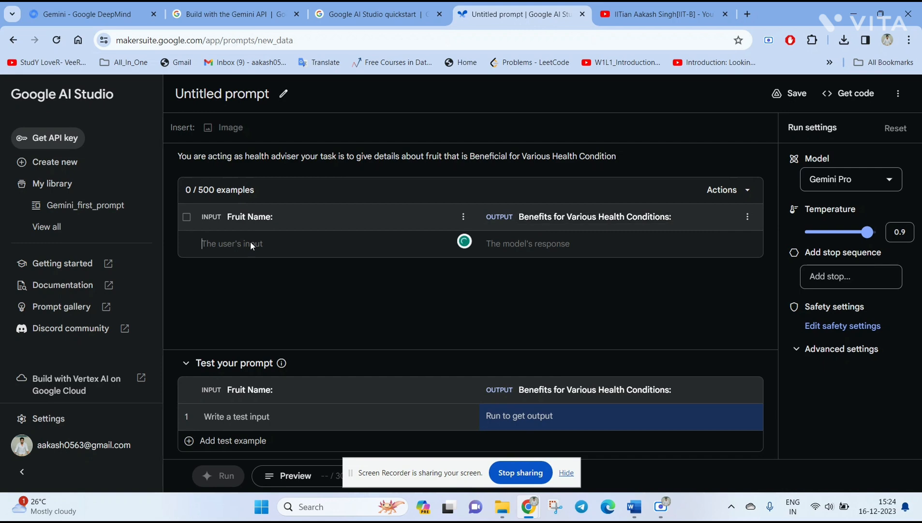
# - Copy "Banana" from the Word document into the first example's Fruit Name cell
pyautogui.hotkey('alt', 'Tab')
pyautogui.doubleClick(284, 309)
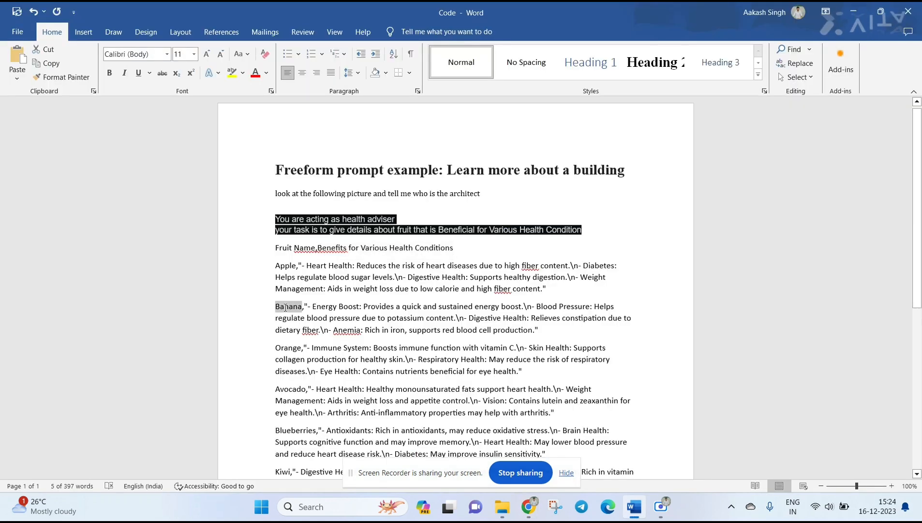
pyautogui.hotkey('ctrl', 'c')
pyautogui.hotkey('alt', 'Tab')
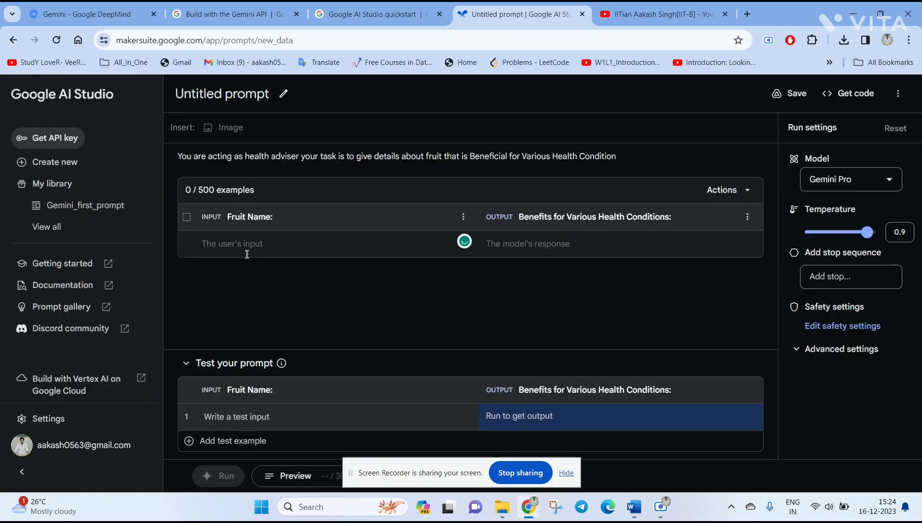
pyautogui.hotkey('ctrl', 'v')
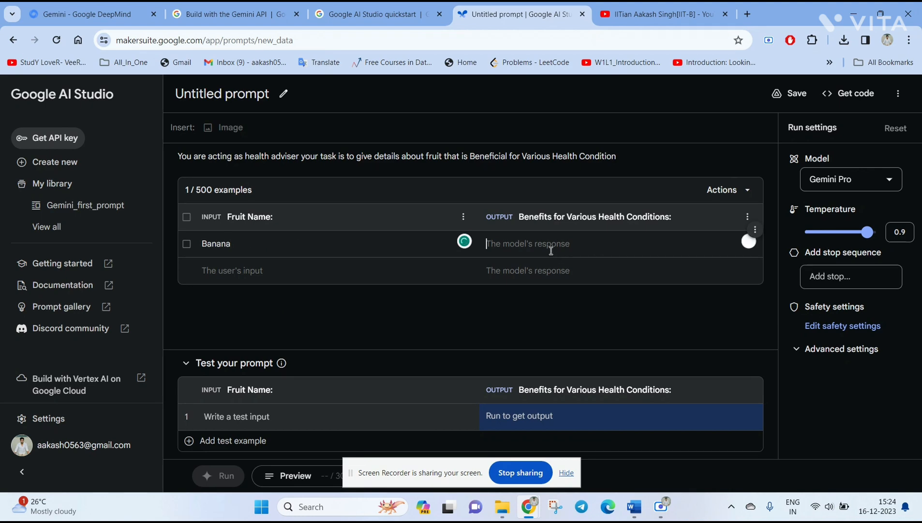
# - Copy the banana benefits, from "Energy Boost" to "cell production", from the Word document into the Banana example's output
pyautogui.hotkey('alt', 'Tab')
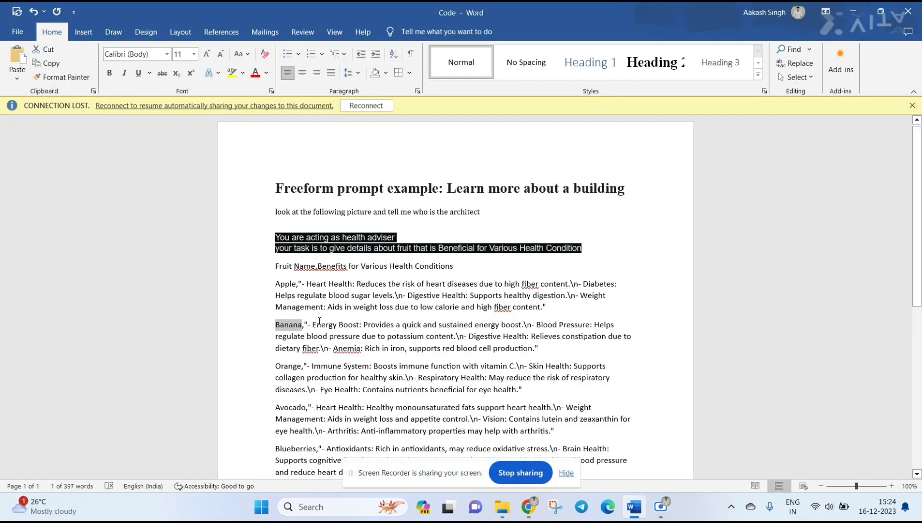
pyautogui.moveTo(312, 324); pyautogui.dragTo(527, 345)
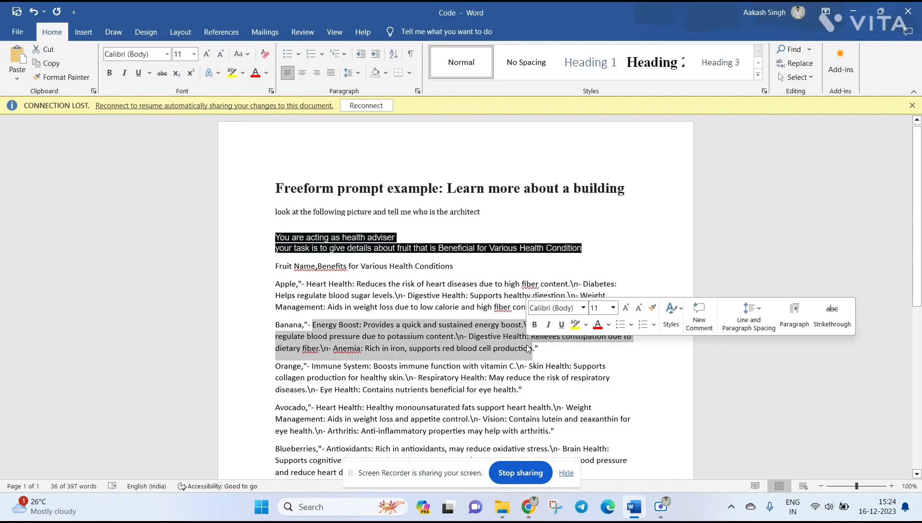
pyautogui.hotkey('alt', 'Tab')
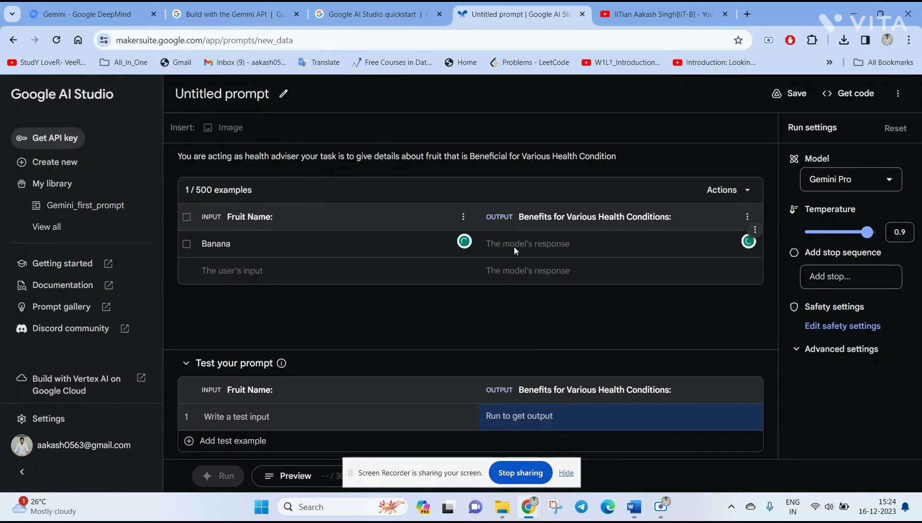
pyautogui.hotkey('ctrl', 'v')
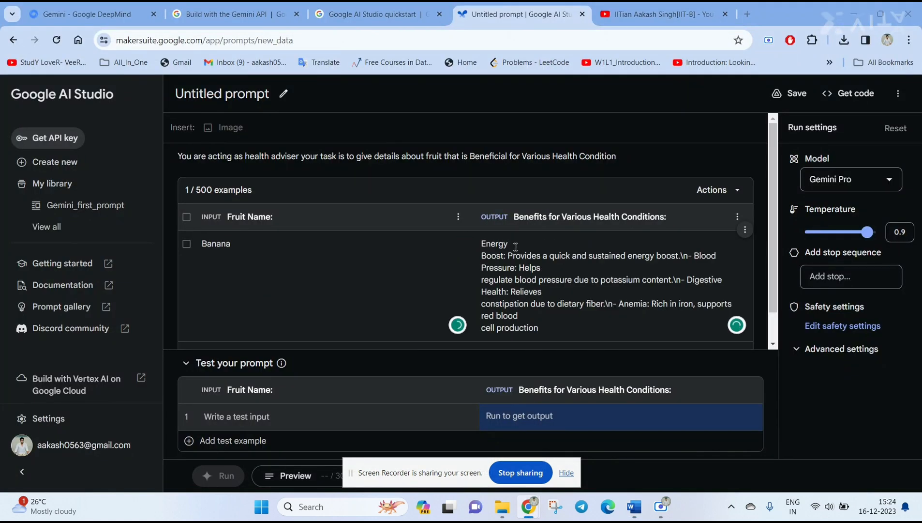
# - Copy "Orange" from the Word document into the second example's Fruit Name cell
pyautogui.hotkey('alt', 'Tab')
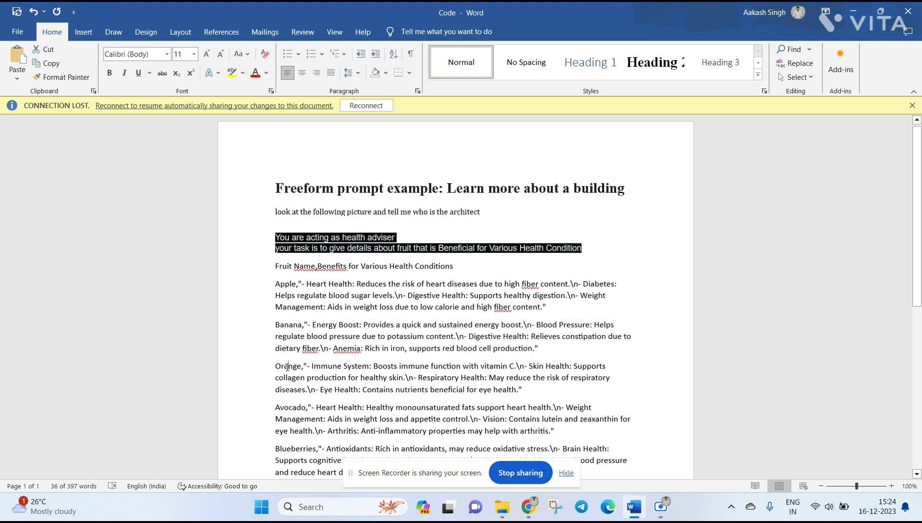
pyautogui.doubleClick(288, 367)
pyautogui.hotkey('alt', 'Tab')
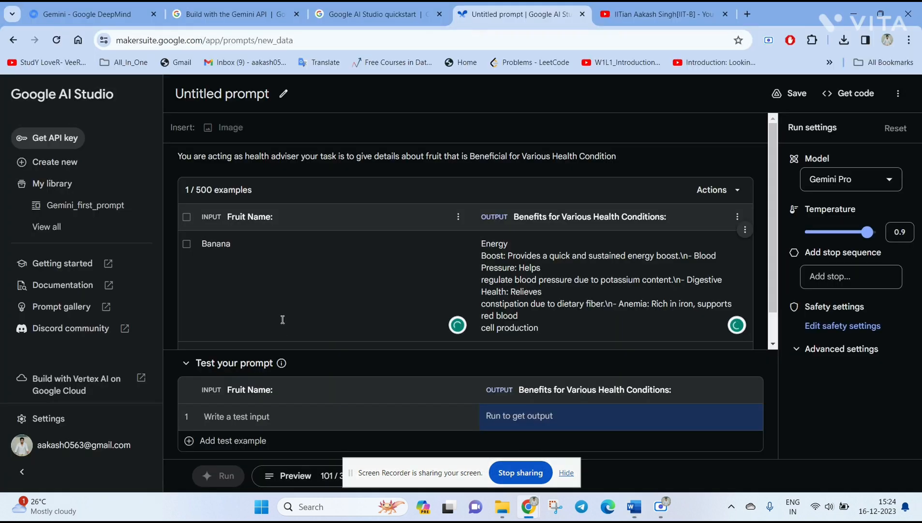
pyautogui.scroll(-1, 282, 318)
pyautogui.click(269, 321)
pyautogui.hotkey('ctrl', 'v')
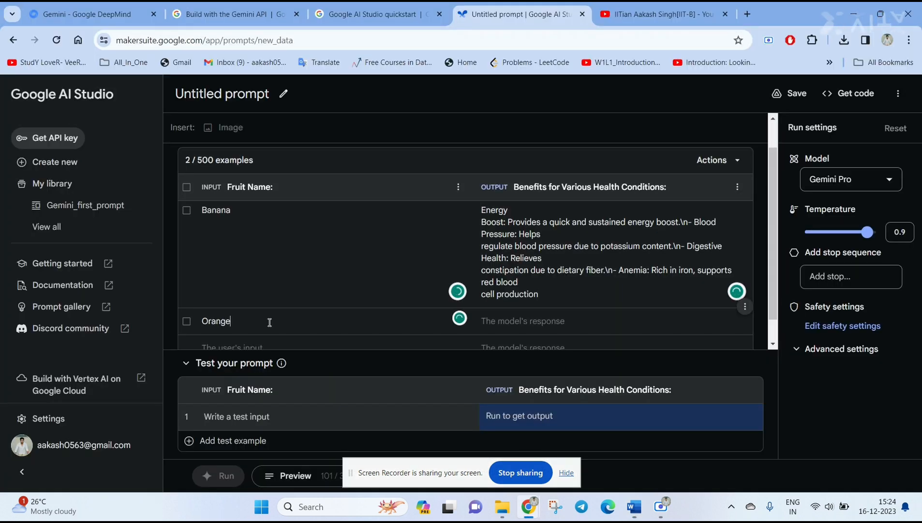
# - Copy the orange benefits, from "Immune System" to "eye health.", from the Word document into the Orange example's output
pyautogui.hotkey('alt', 'Tab')
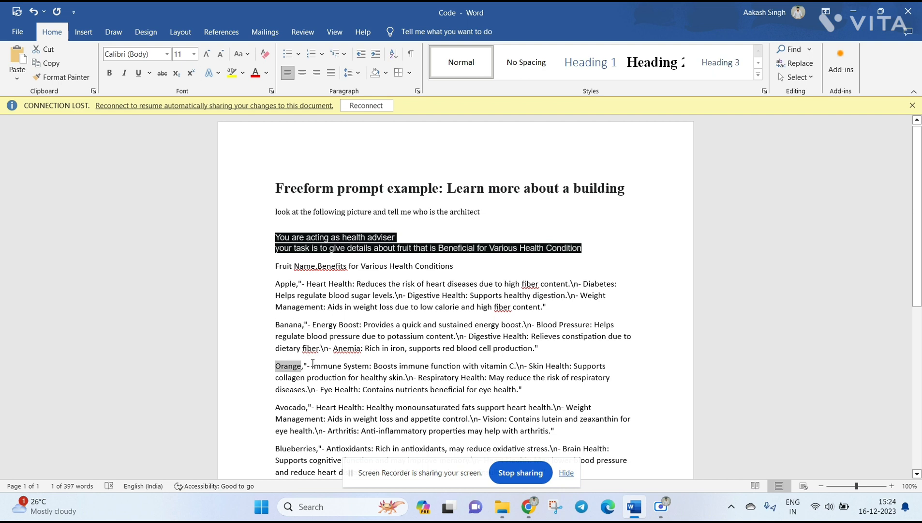
pyautogui.click(313, 365)
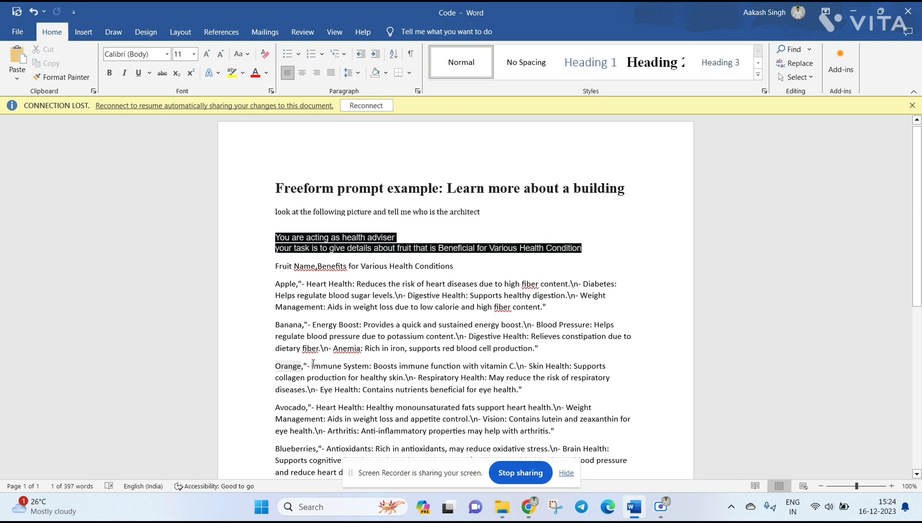
pyautogui.keyDown('shift'); pyautogui.click(521, 389); pyautogui.keyUp('shift')
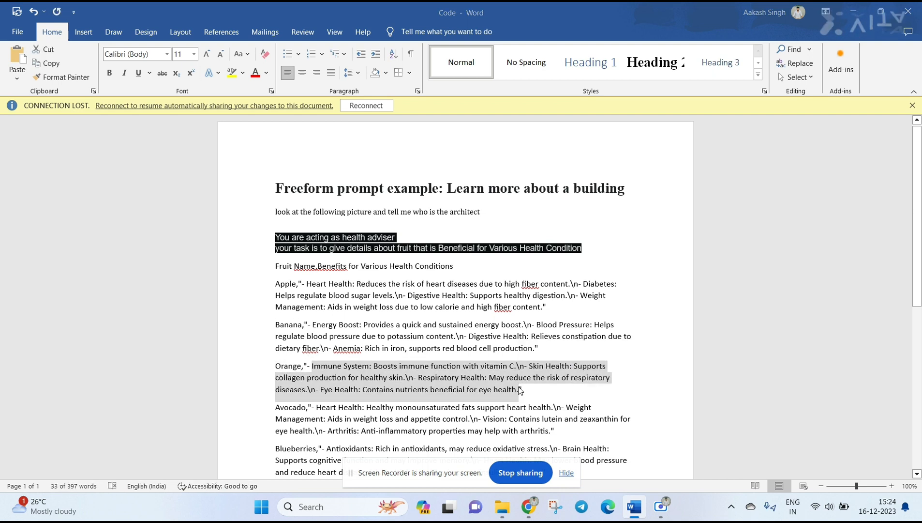
pyautogui.hotkey('ctrl', 'c')
pyautogui.hotkey('alt', 'Tab')
pyautogui.scroll(-1, 520, 321)
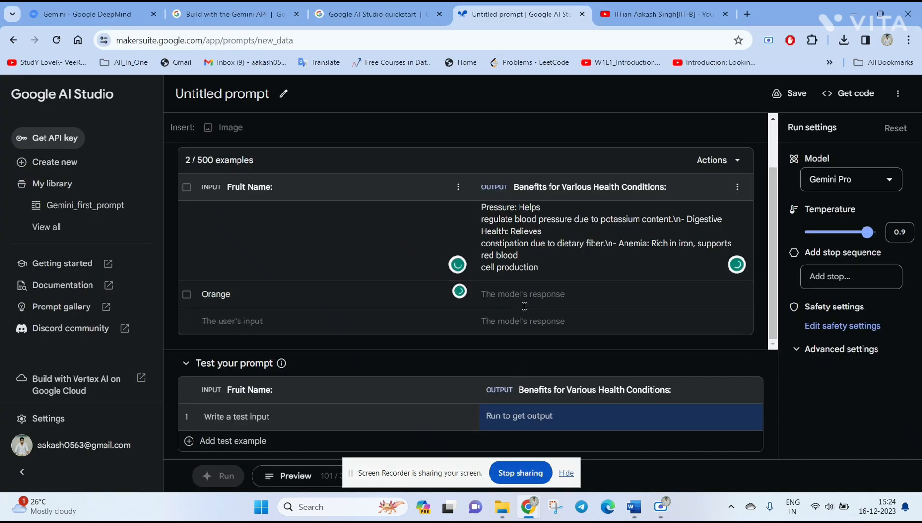
pyautogui.click(545, 297)
pyautogui.hotkey('ctrl', 'v')
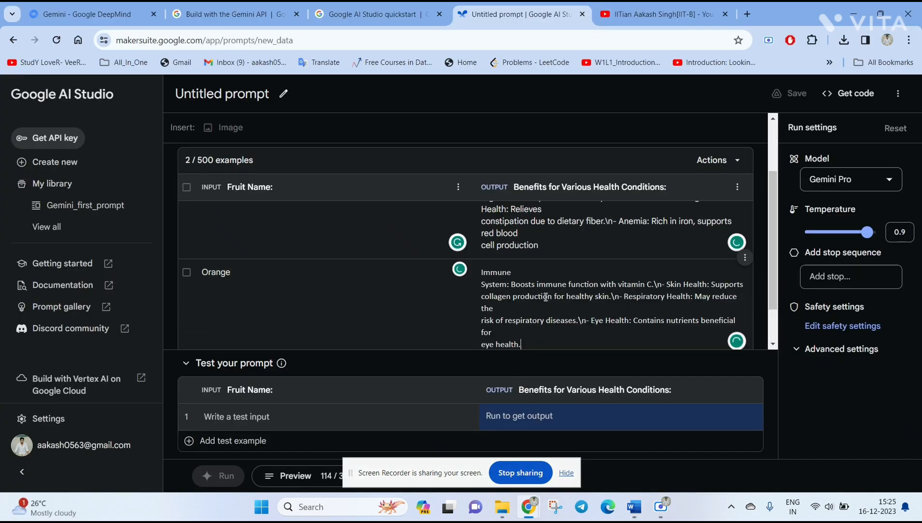
# - Copy "Avocado" from the Word document into the third example's Fruit Name cell
pyautogui.scroll(-1, 545, 297)
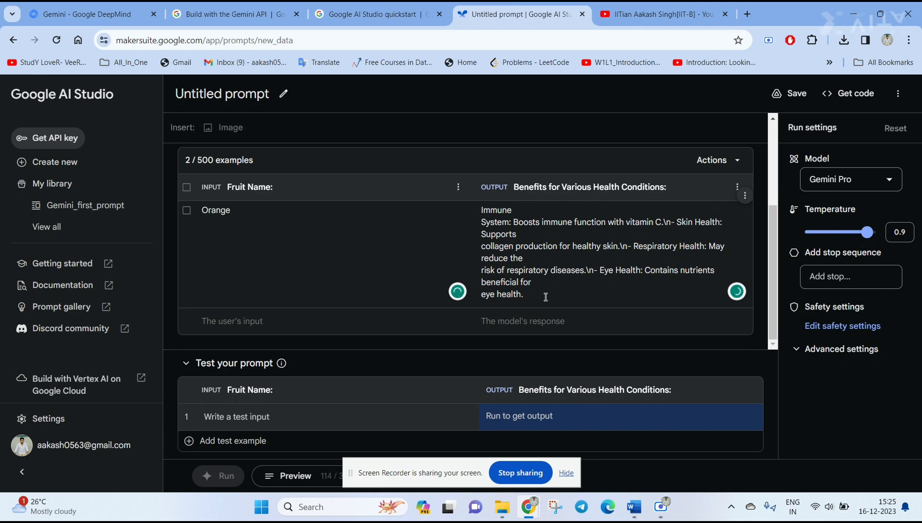
pyautogui.hotkey('alt', 'Tab')
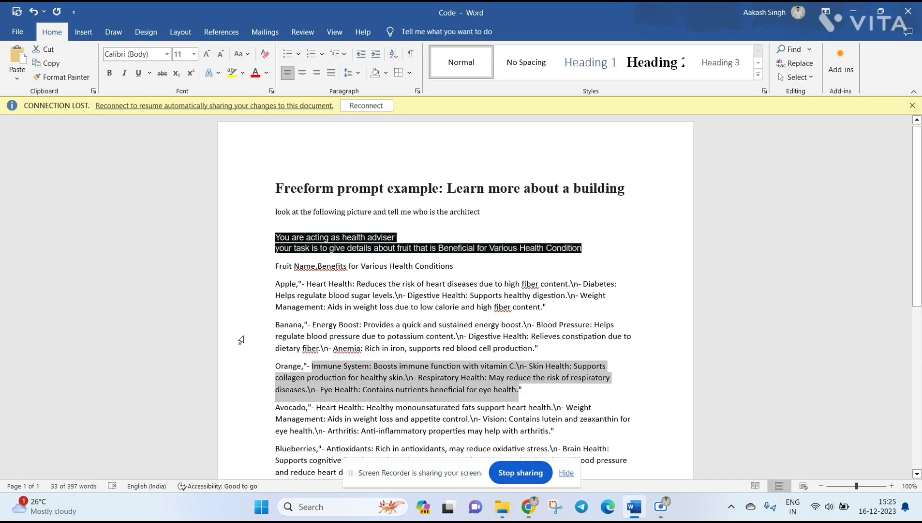
pyautogui.scroll(-3, 241, 340)
pyautogui.click(286, 318)
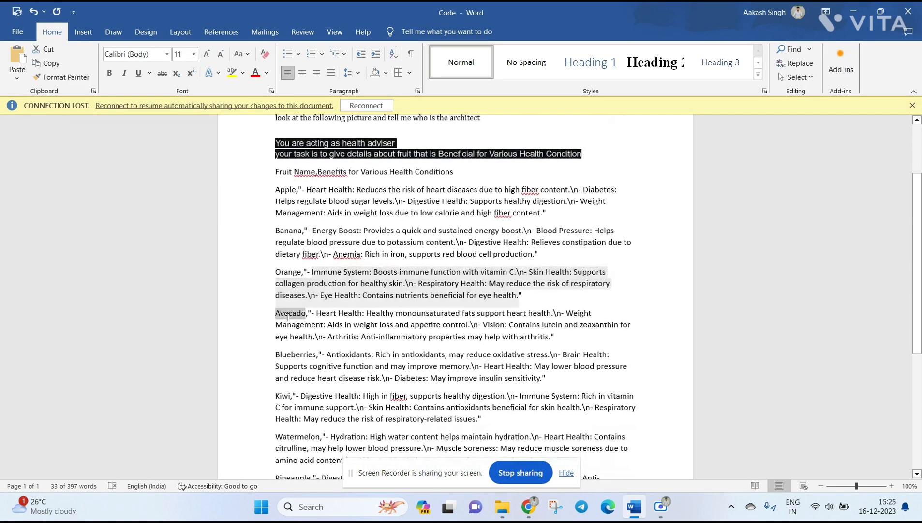
pyautogui.doubleClick(286, 319)
pyautogui.hotkey('alt', 'Tab')
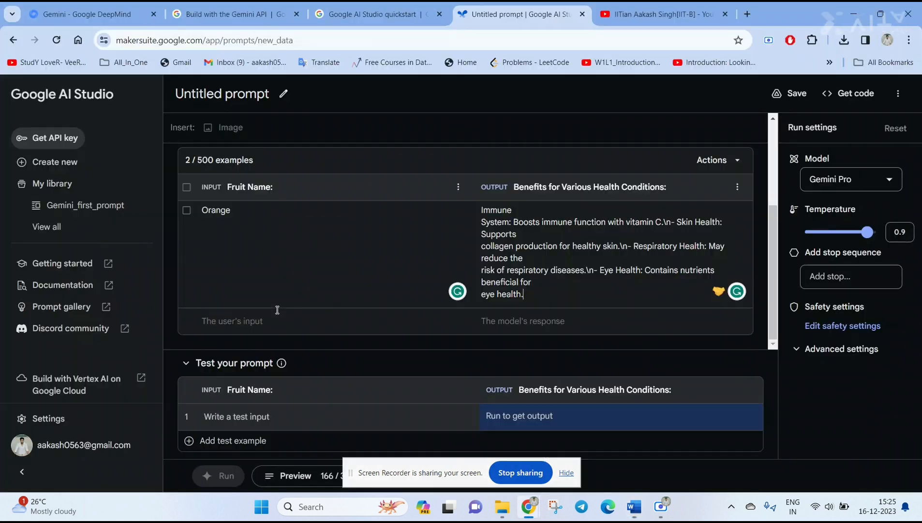
pyautogui.click(262, 323)
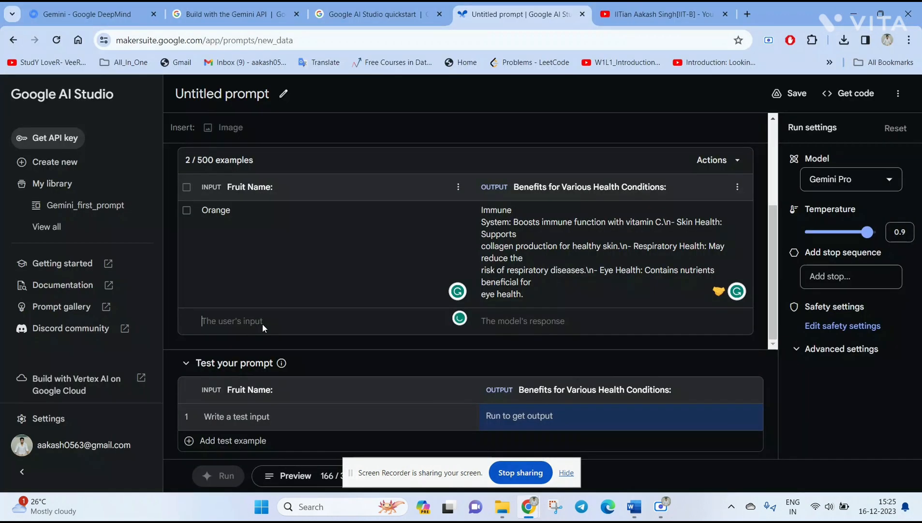
pyautogui.hotkey('ctrl', 'v')
# - Copy the avocado benefits, from "Heart Health" to "help with arthritis."", from the Word document into the Avocado example's output
pyautogui.hotkey('alt', 'Tab')
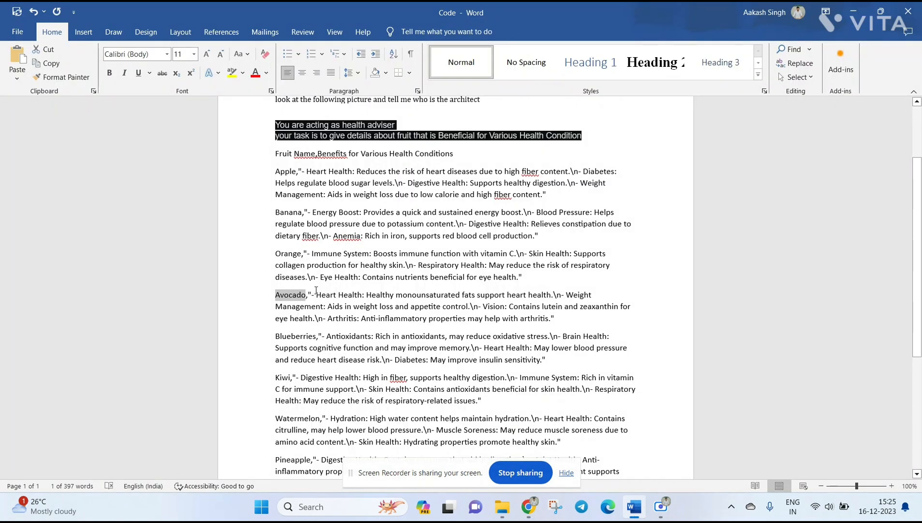
pyautogui.click(451, 305)
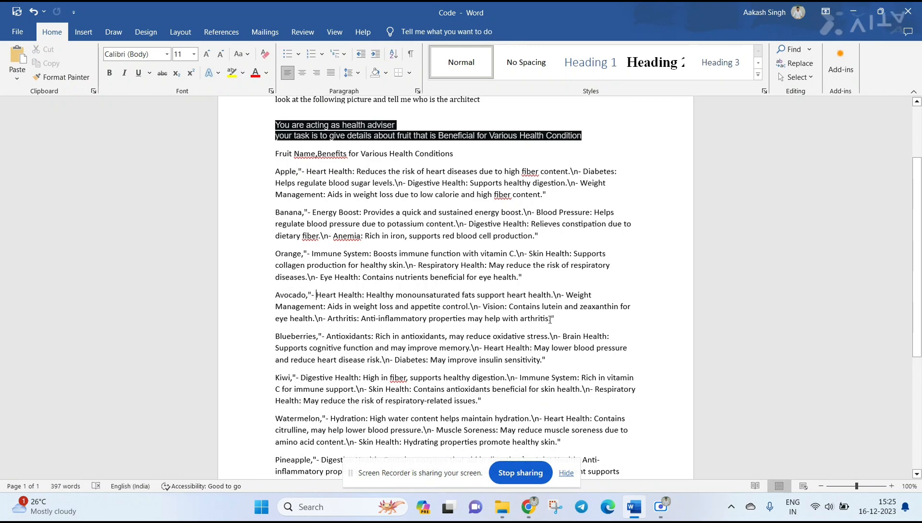
pyautogui.keyDown('shift'); pyautogui.click(316, 290); pyautogui.keyUp('shift')
pyautogui.hotkey('ctrl', 'c')
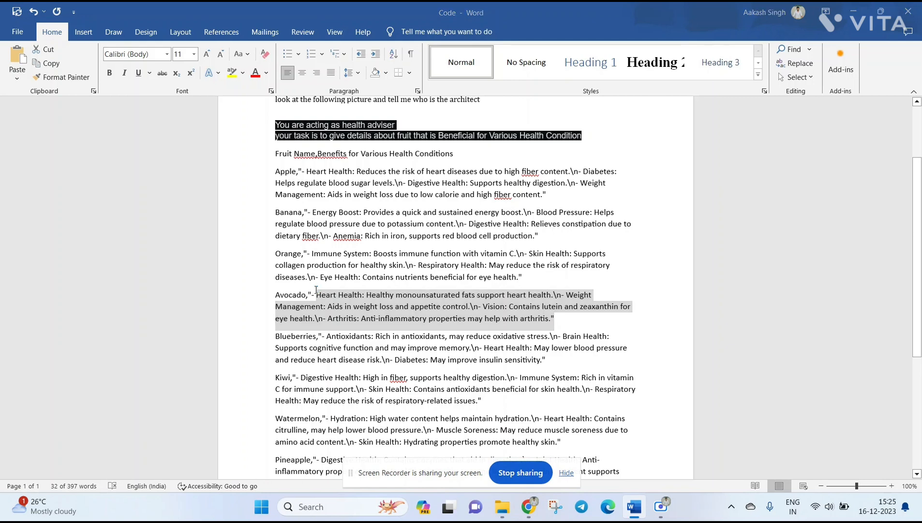
pyautogui.hotkey('alt', 'Tab')
pyautogui.click(532, 322)
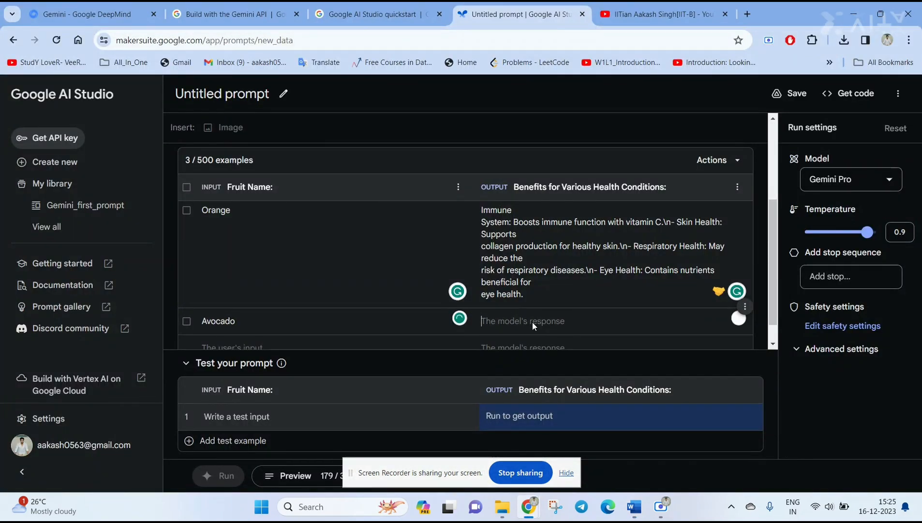
pyautogui.hotkey('ctrl', 'v')
# - Copy "Kiwi" from the Word document into the fourth example's Fruit Name cell
pyautogui.hotkey('alt', 'Tab')
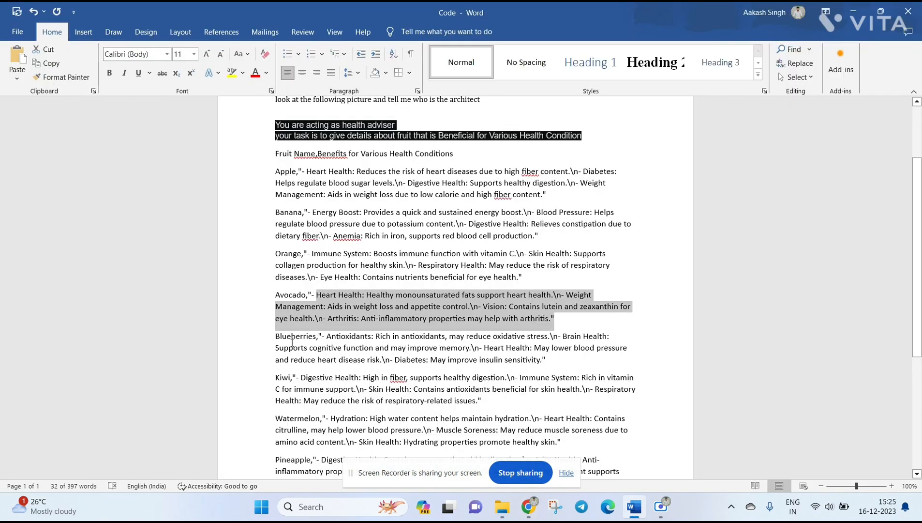
pyautogui.doubleClick(285, 378)
pyautogui.hotkey('ctrl', 'c')
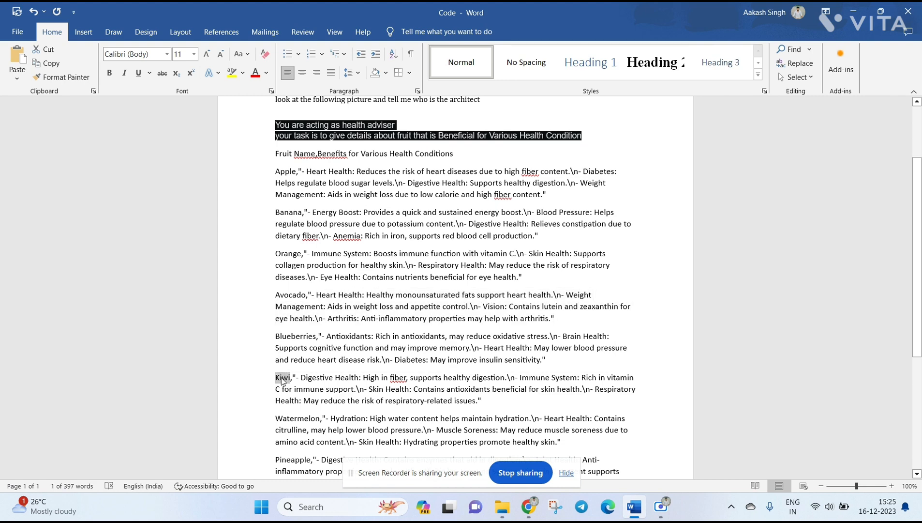
pyautogui.hotkey('alt', 'Tab')
pyautogui.scroll(-2, 282, 327)
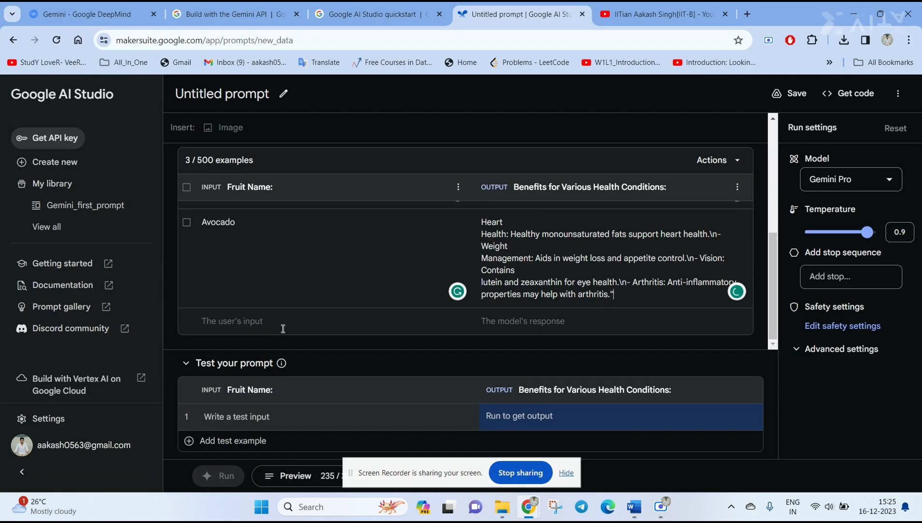
pyautogui.click(288, 323)
pyautogui.hotkey('ctrl', 'v')
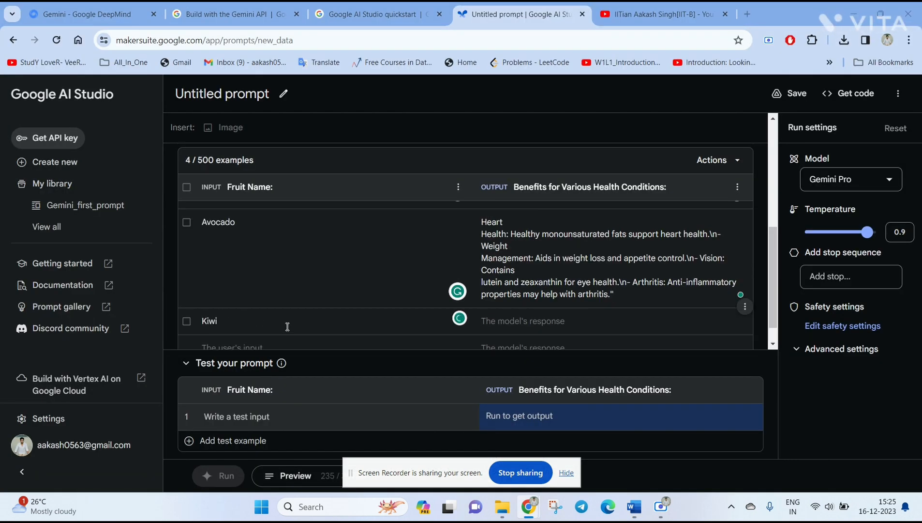
# - Copy the kiwi benefits, from "Digestive Health" to "respiratory-related issues.", from the Word document into the Kiwi example's output
pyautogui.hotkey('alt', 'Tab')
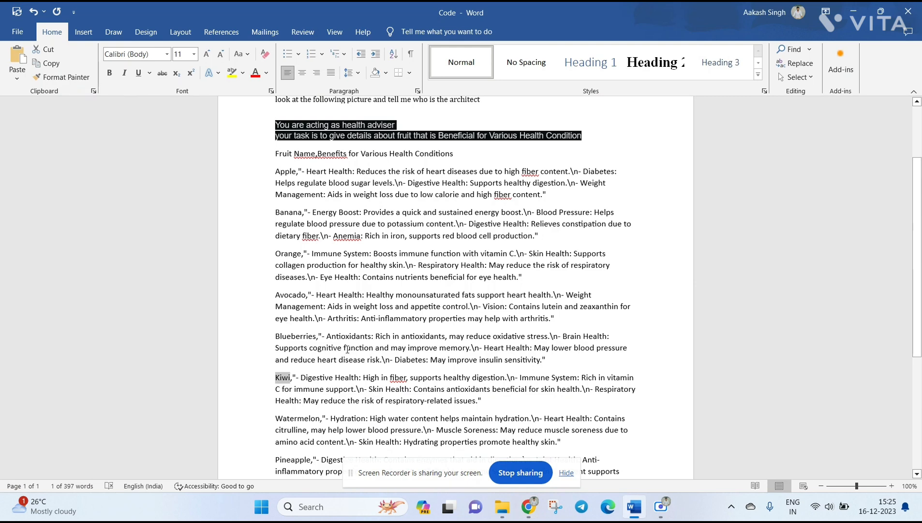
pyautogui.click(299, 377)
pyautogui.keyDown('shift'); pyautogui.click(479, 403); pyautogui.keyUp('shift')
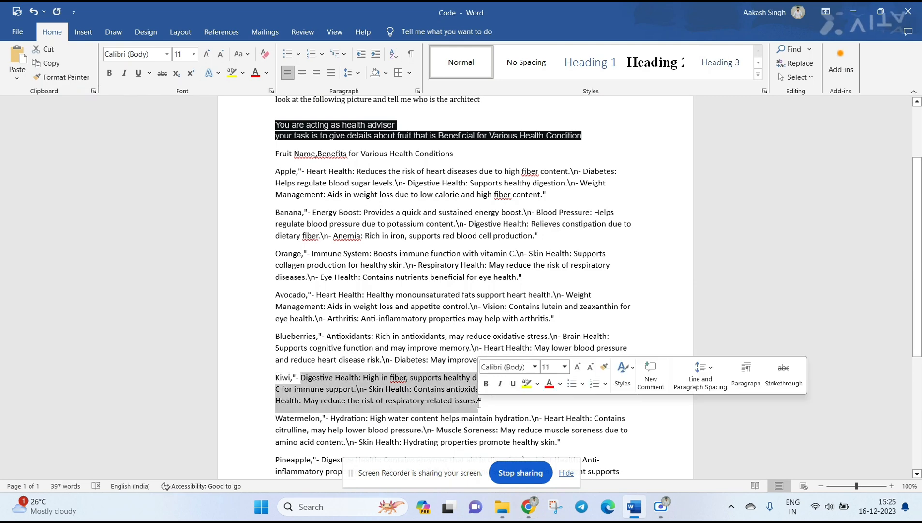
pyautogui.hotkey('alt', 'Tab')
pyautogui.click(522, 321)
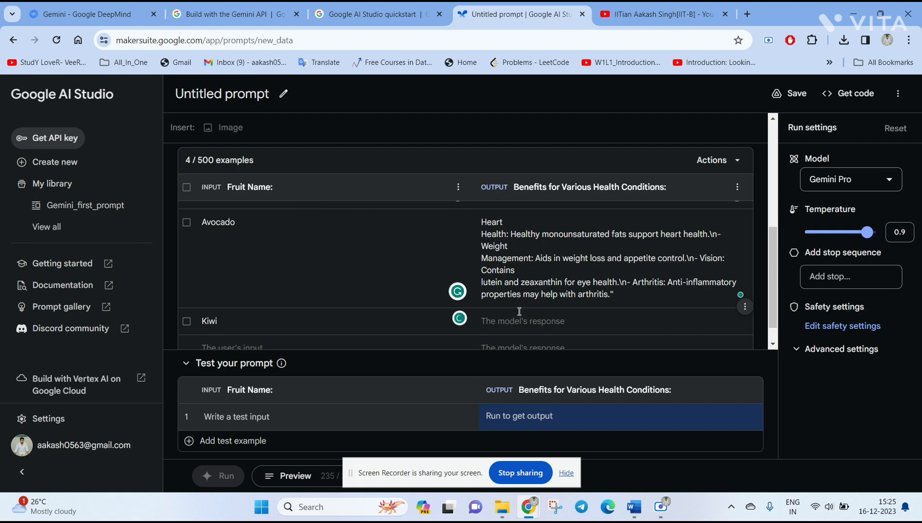
pyautogui.hotkey('ctrl', 'v')
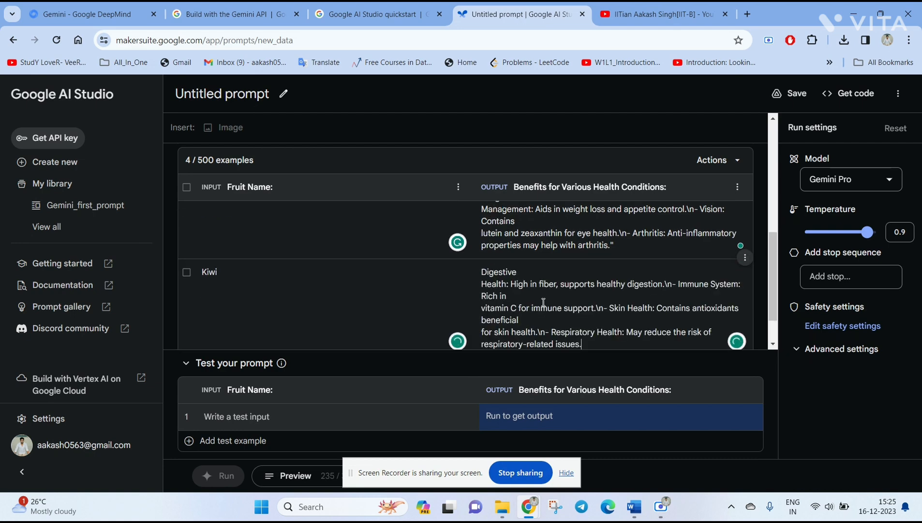
pyautogui.hotkey('alt', 'Tab')
pyautogui.hotkey('alt', 'Tab')
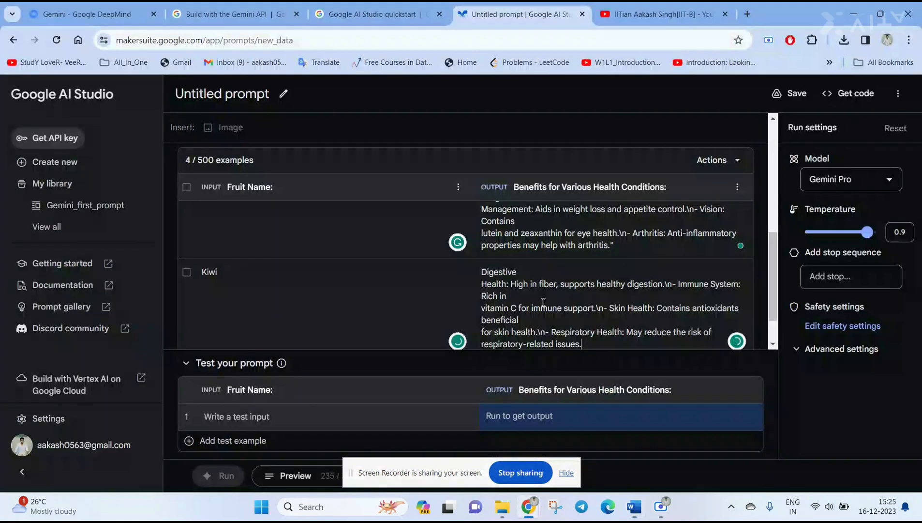
# - Enter "Apple" as the first test input, run the prompt and review the examples against its output
pyautogui.click(264, 416)
pyautogui.write('App,e')
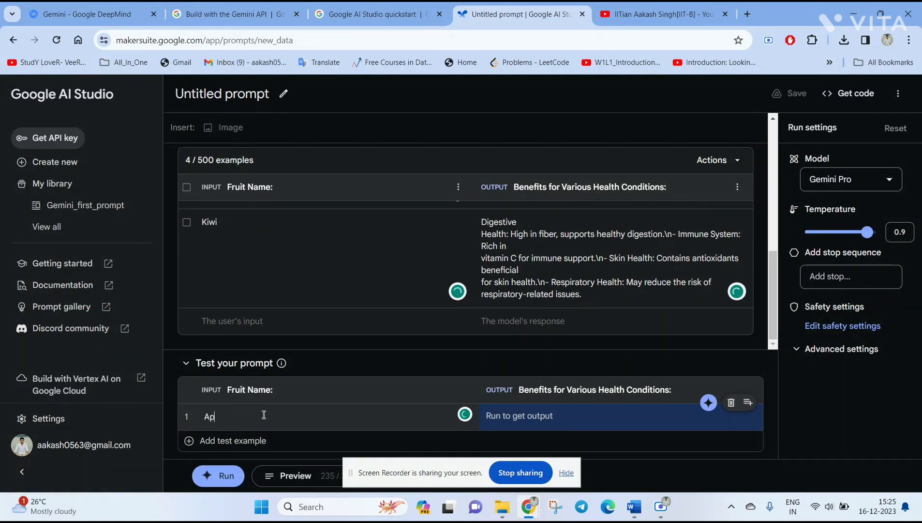
pyautogui.press('BackSpace')
pyautogui.press('BackSpace')
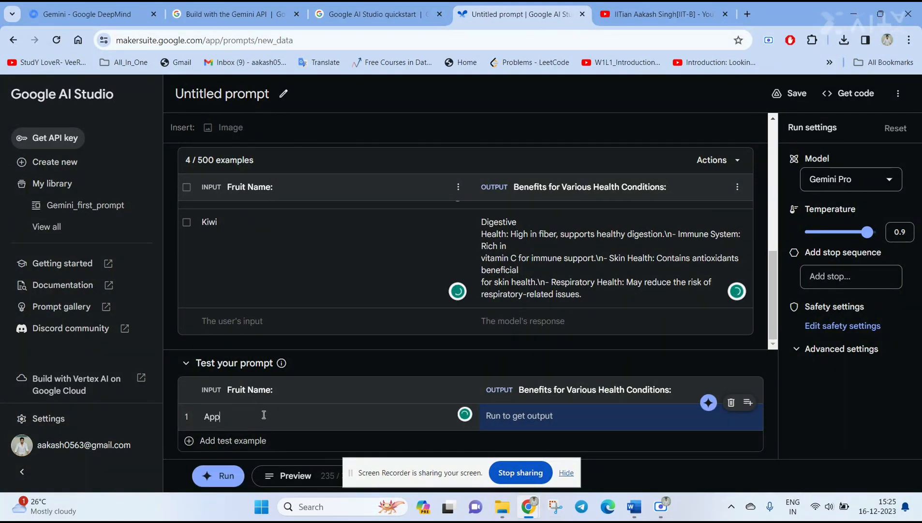
pyautogui.write('le')
pyautogui.click(208, 475)
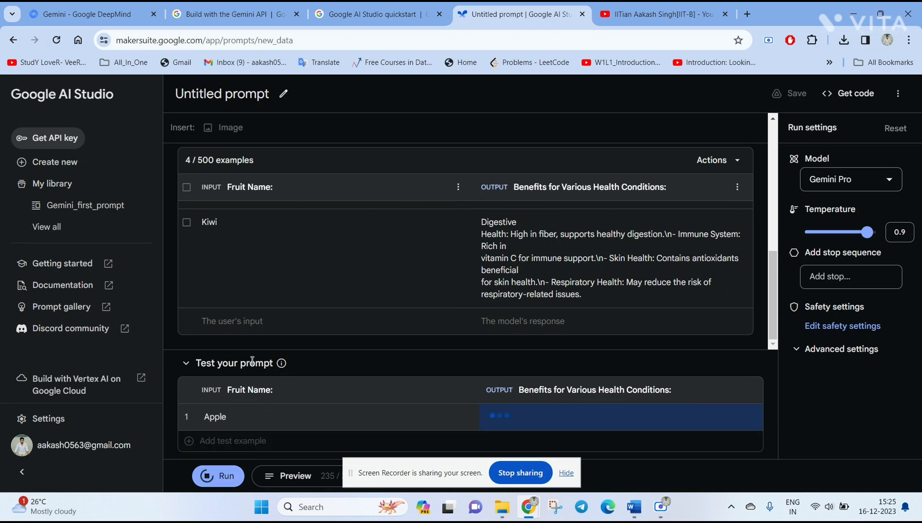
pyautogui.scroll(3, 529, 231)
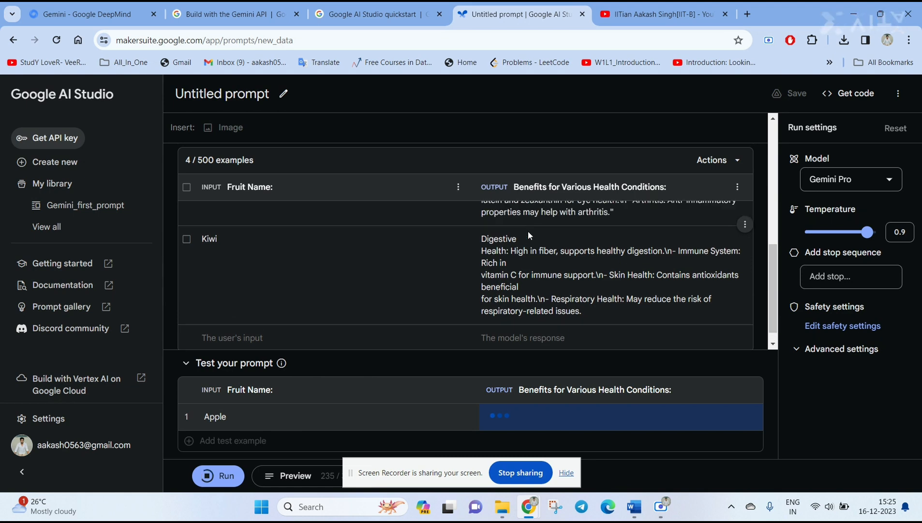
pyautogui.scroll(-3, 529, 232)
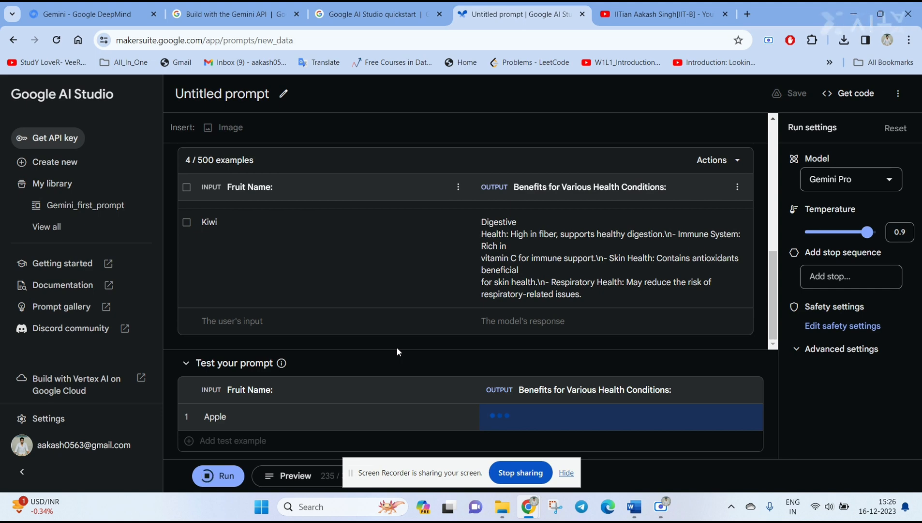
pyautogui.scroll(5, 563, 289)
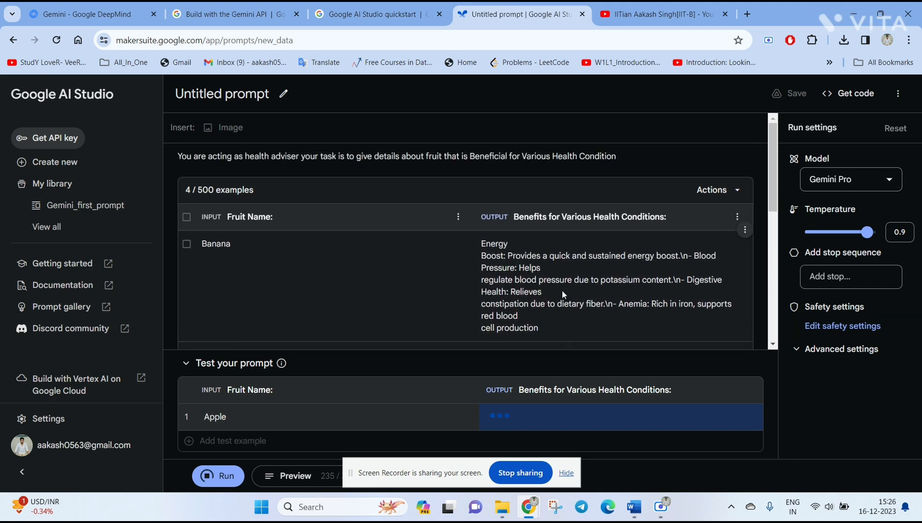
pyautogui.scroll(-5, 563, 289)
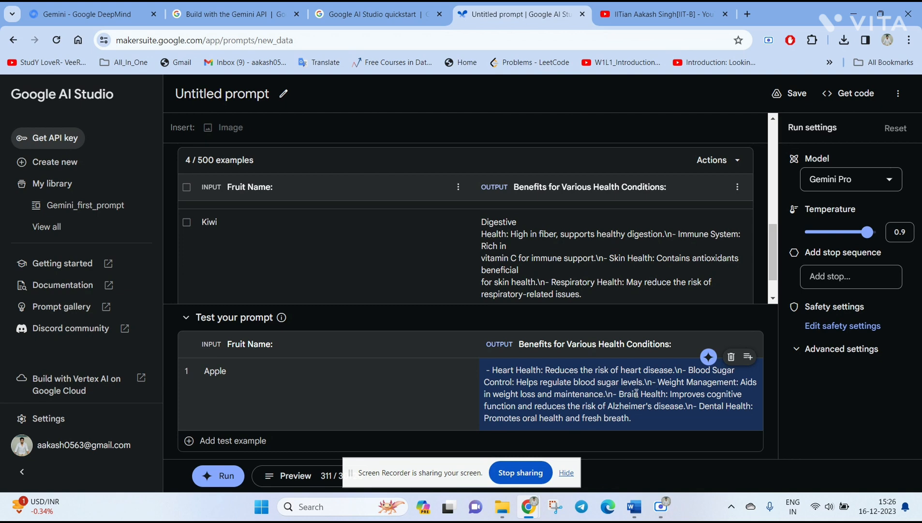
# - Add a second test example with "Papaya" copied from the Word document and run both tests
pyautogui.click(249, 450)
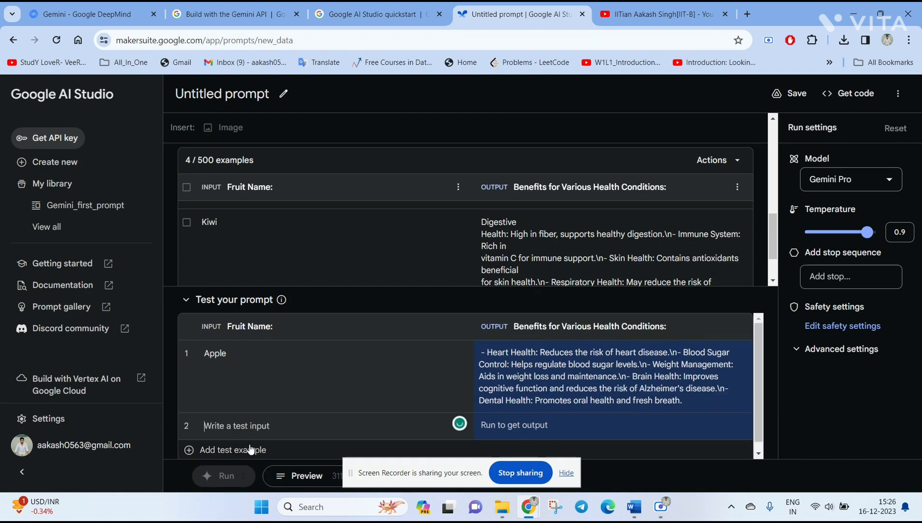
pyautogui.hotkey('alt', 'Tab')
pyautogui.scroll(-2, 314, 391)
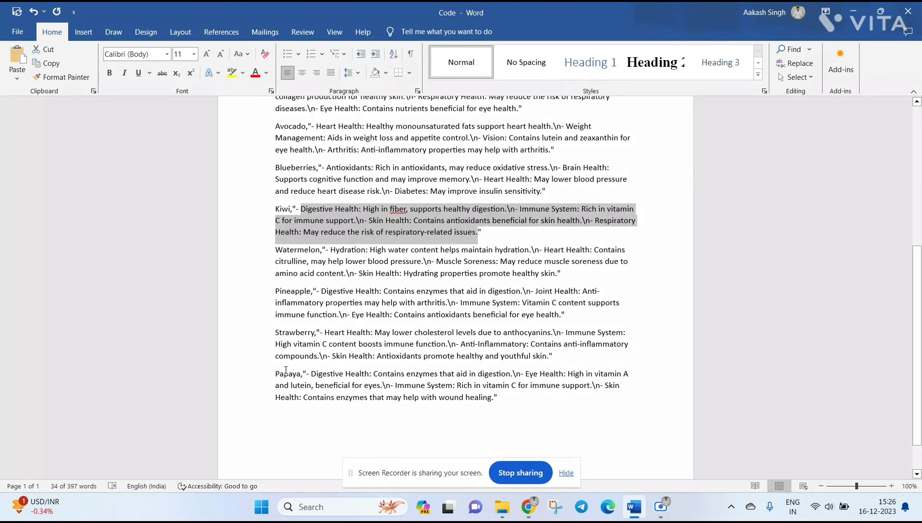
pyautogui.doubleClick(285, 373)
pyautogui.hotkey('alt', 'Tab')
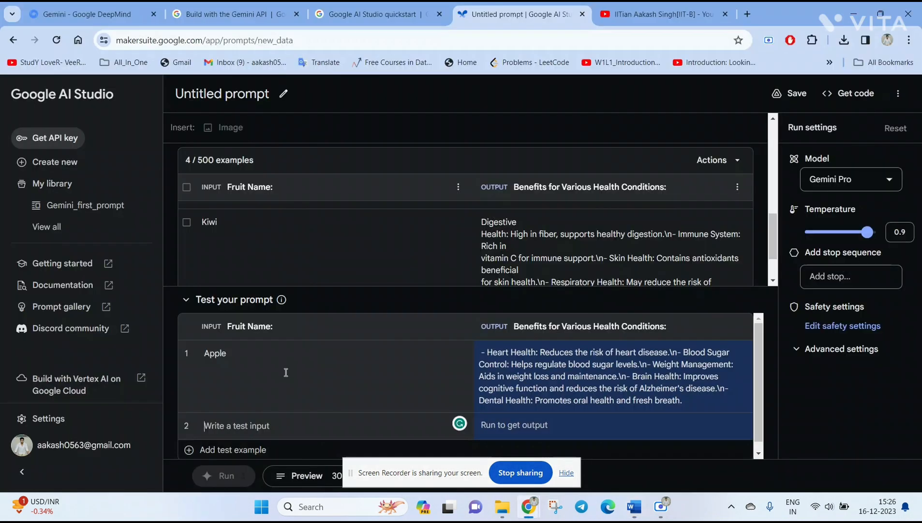
pyautogui.hotkey('ctrl', 'v')
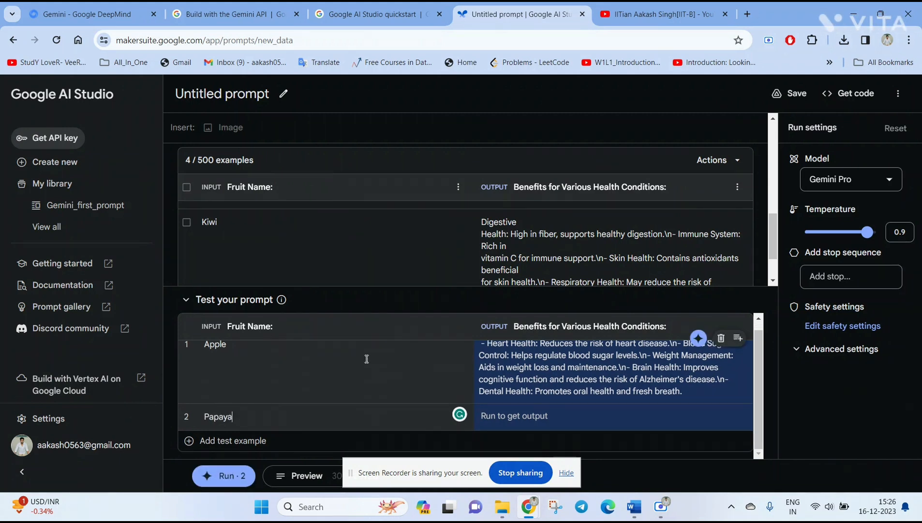
pyautogui.click(228, 476)
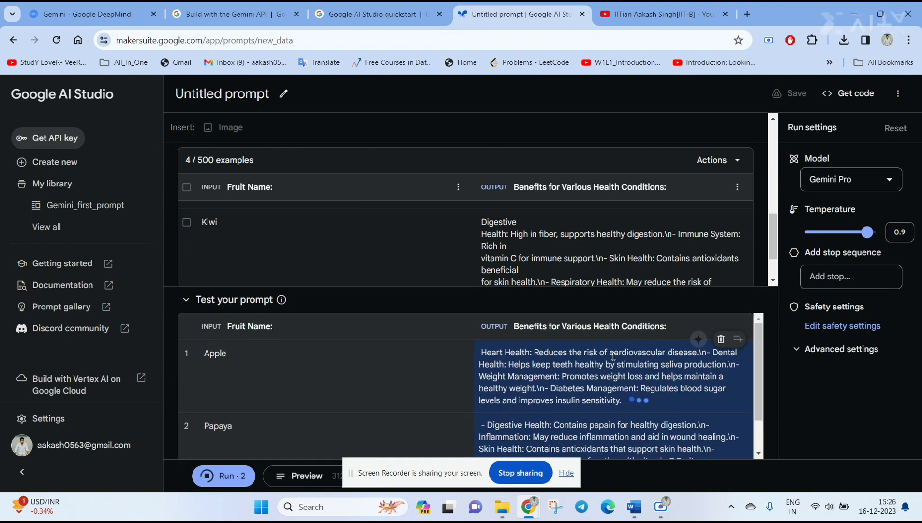
# - Add a third test example with "Watermelon" copied from the Word document as its Fruit Name
pyautogui.scroll(-1, 591, 396)
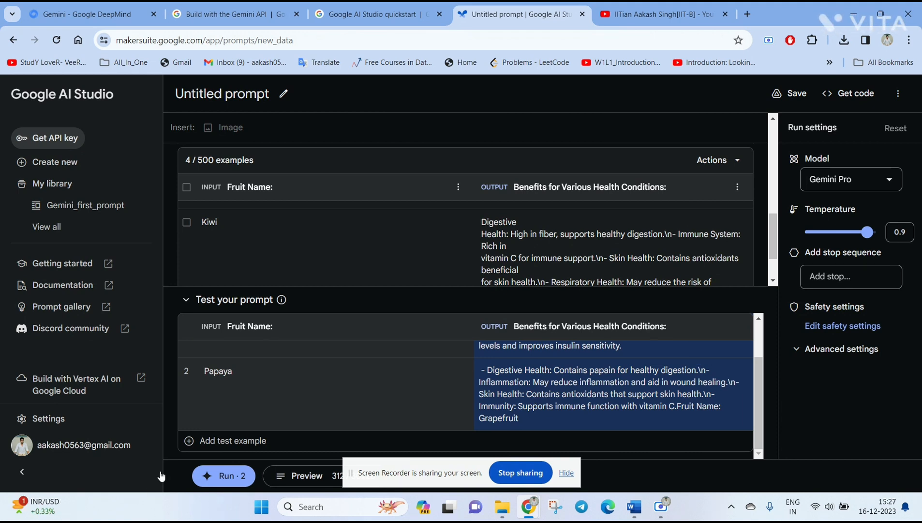
pyautogui.click(226, 440)
pyautogui.hotkey('alt', 'Tab')
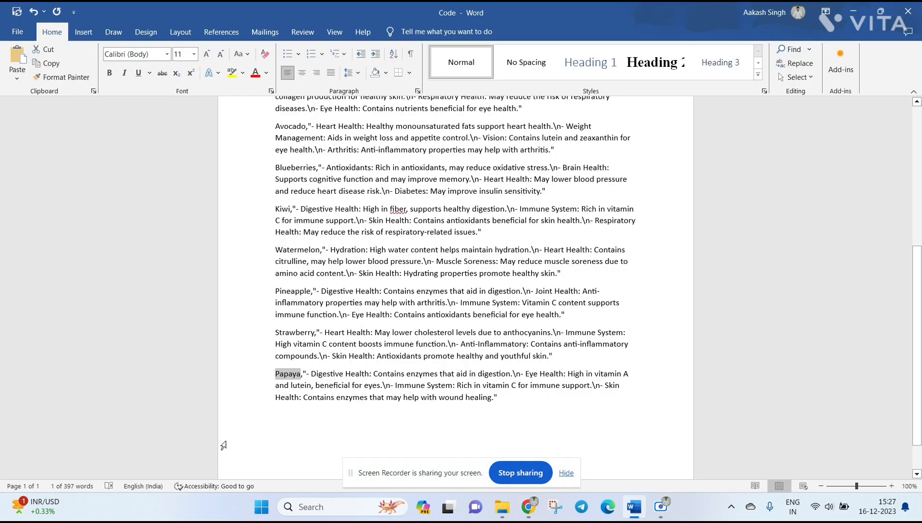
pyautogui.doubleClick(301, 248)
pyautogui.hotkey('ctrl', 'c')
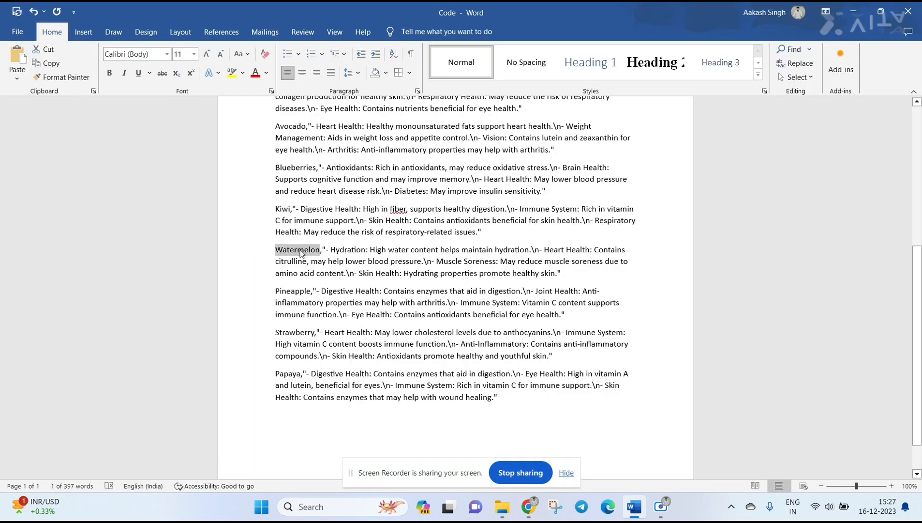
pyautogui.hotkey('alt', 'Tab')
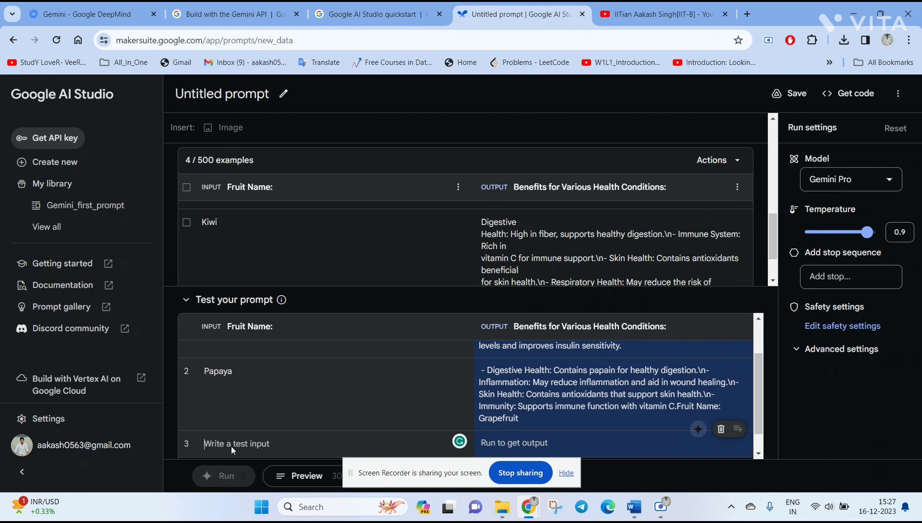
pyautogui.hotkey('ctrl', 'v')
pyautogui.scroll(1, 430, 336)
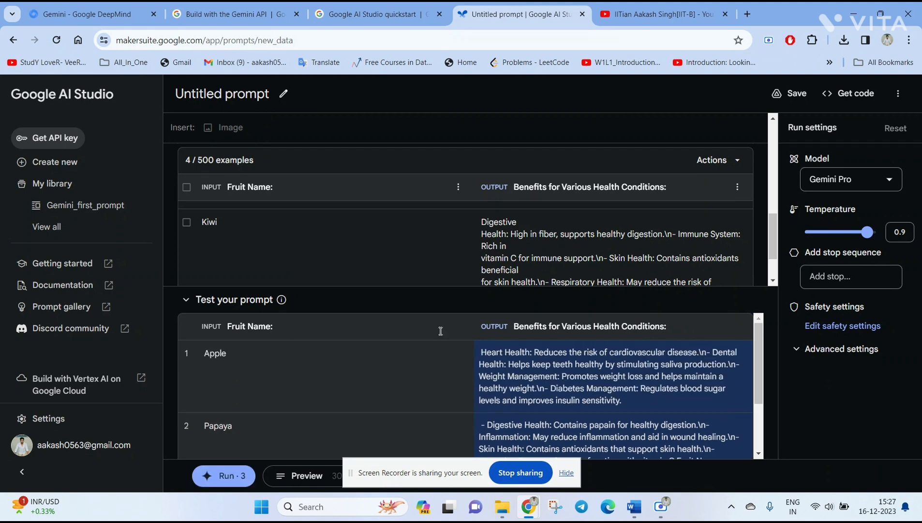
# - Run the Apple, Papaya and Watermelon tests and review their outputs against the fruit examples
pyautogui.click(223, 475)
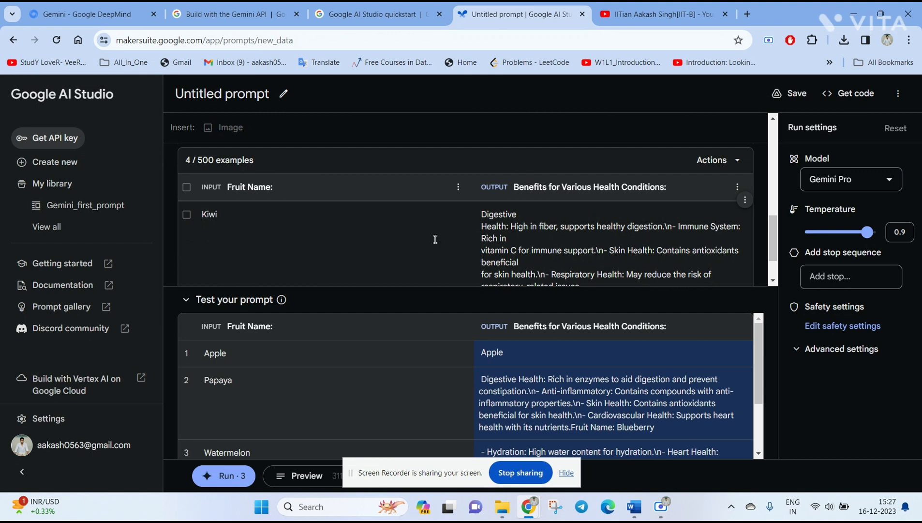
pyautogui.scroll(-2, 426, 353)
pyautogui.moveTo(426, 354)
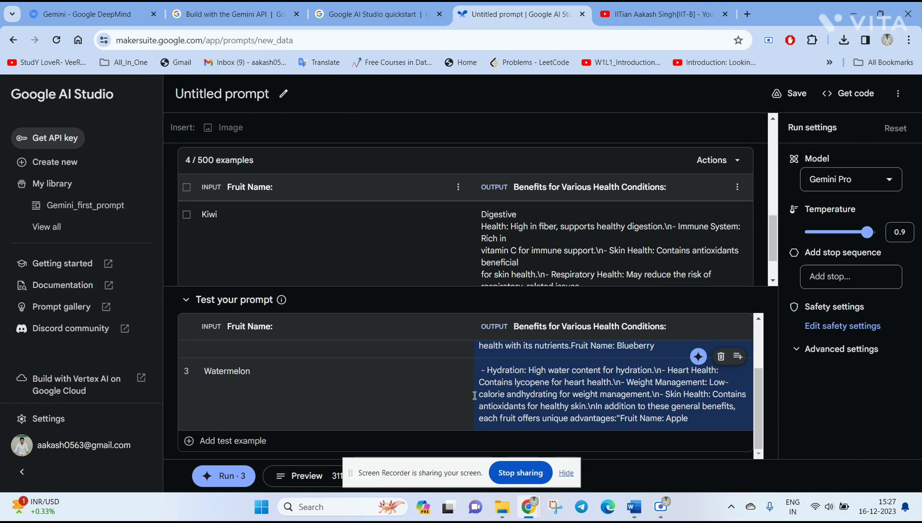
pyautogui.scroll(1, 557, 375)
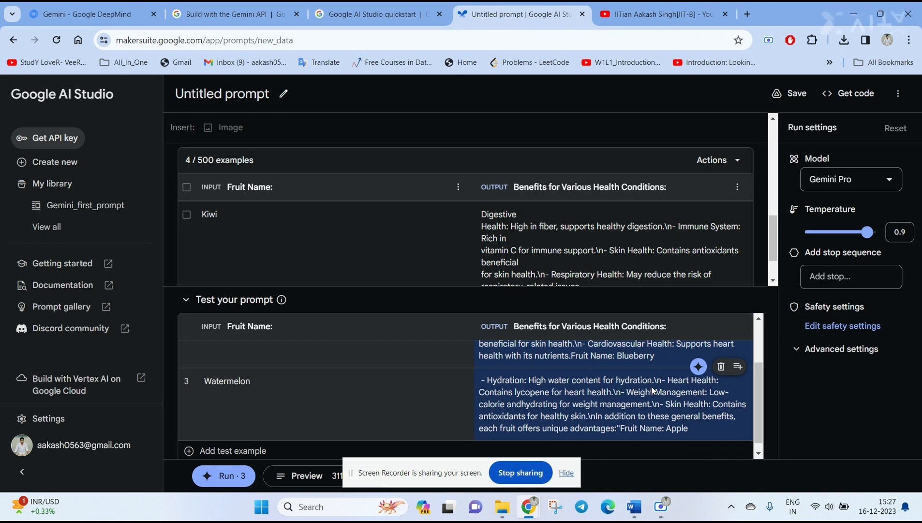
pyautogui.scroll(-1, 651, 395)
pyautogui.scroll(-1, 639, 395)
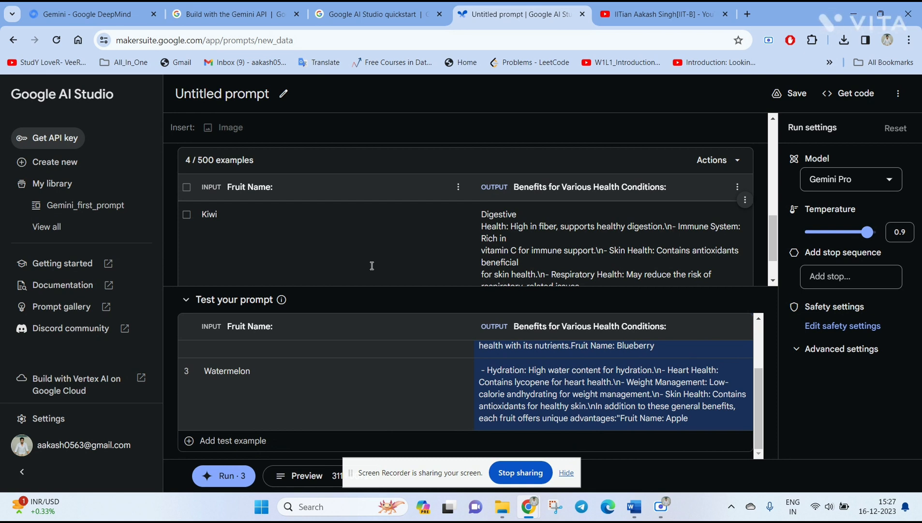
pyautogui.scroll(8, 395, 250)
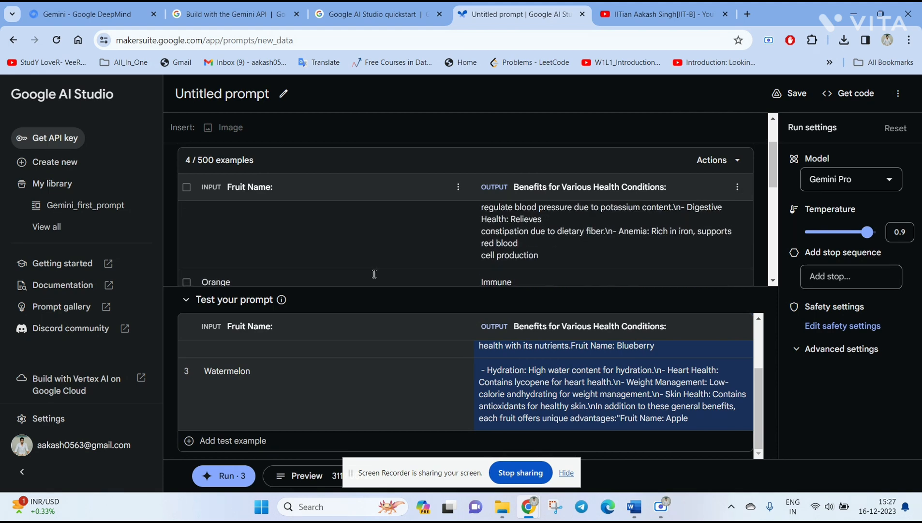
pyautogui.scroll(-10, 409, 266)
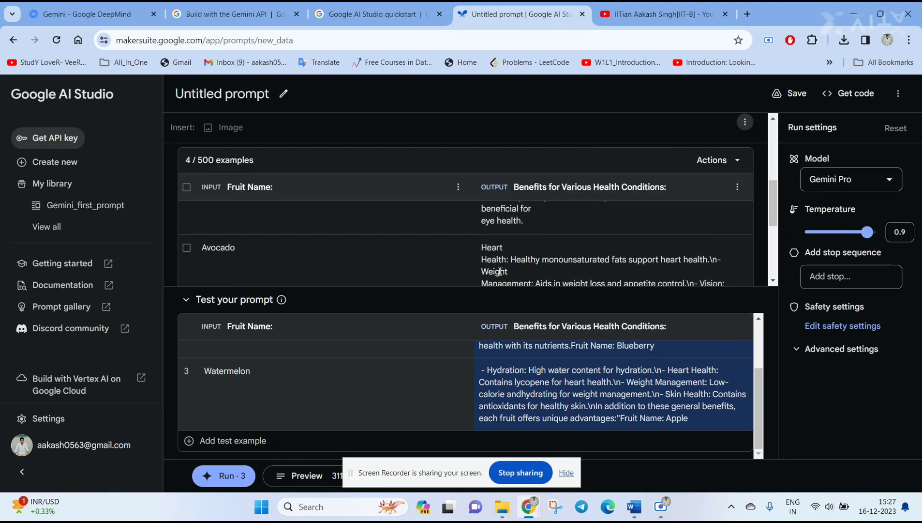
# - Upload the fruit_benefits file from the Gemini folder as a source for importing examples
pyautogui.click(736, 164)
pyautogui.click(738, 249)
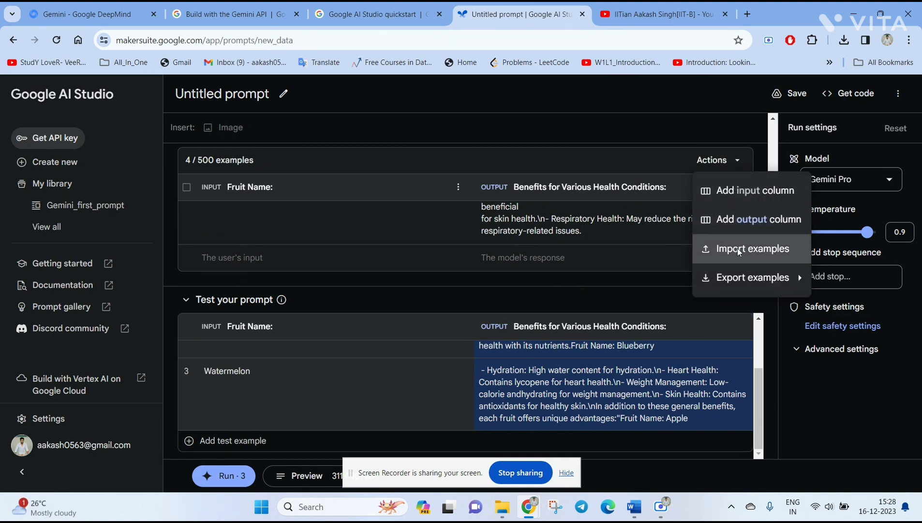
pyautogui.click(257, 166)
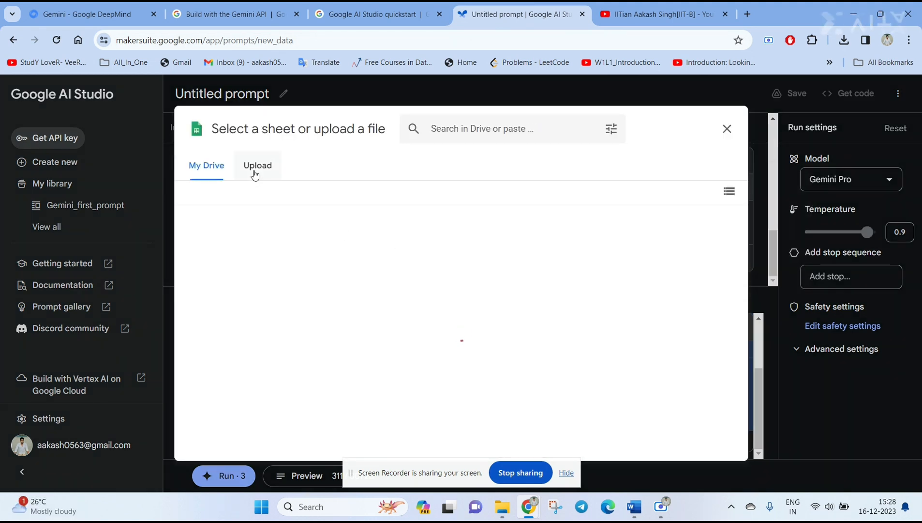
pyautogui.click(456, 362)
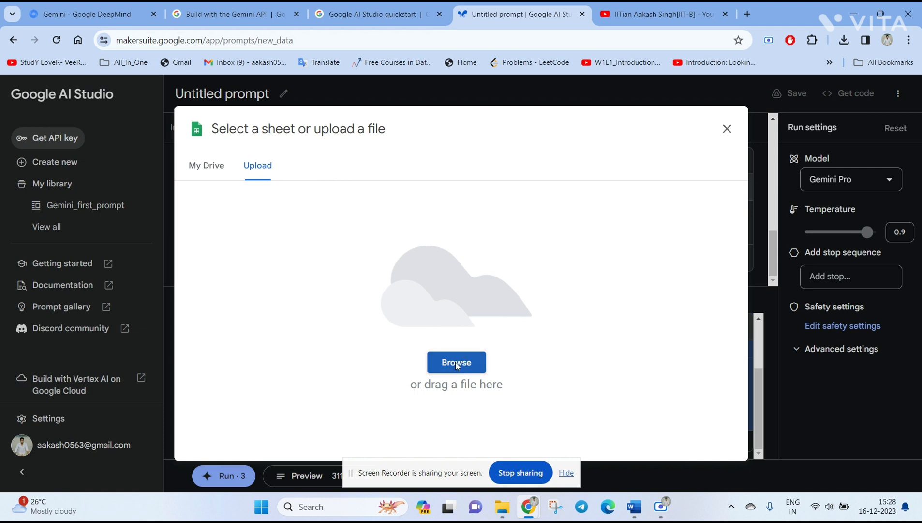
pyautogui.click(143, 99)
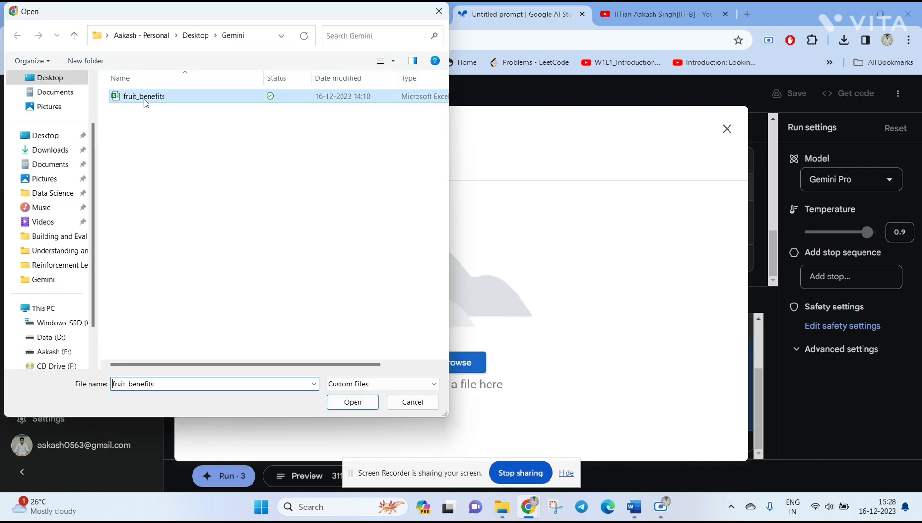
pyautogui.click(353, 402)
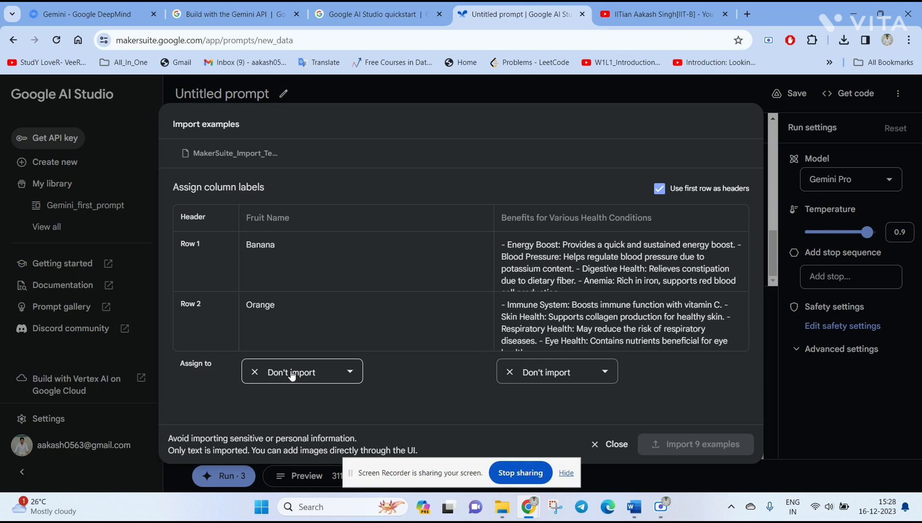
# - Review the column assignment options, assign Fruit Name to a new input column, and close the import without importing
pyautogui.click(346, 367)
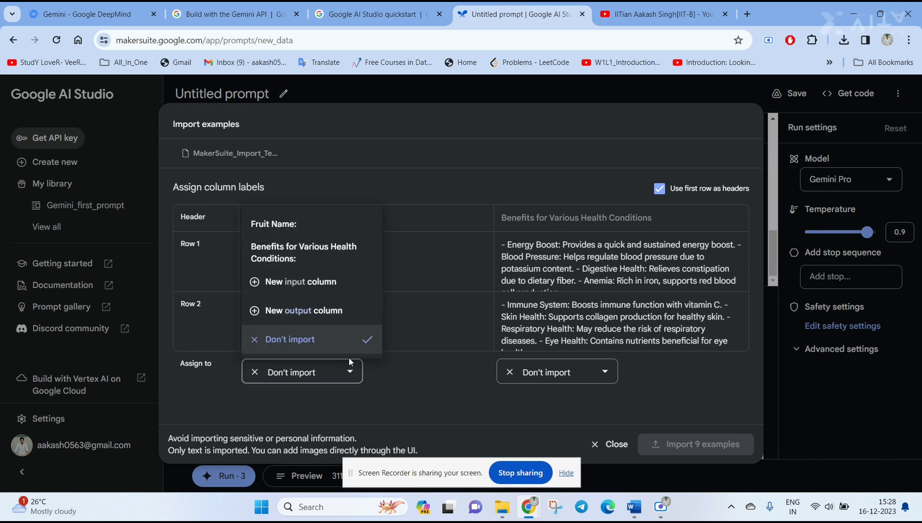
pyautogui.click(391, 380)
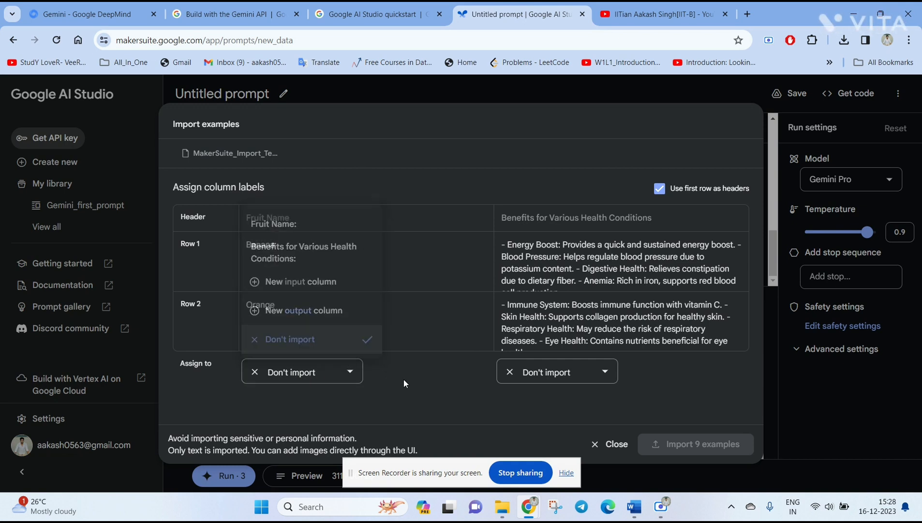
pyautogui.click(332, 376)
pyautogui.click(429, 379)
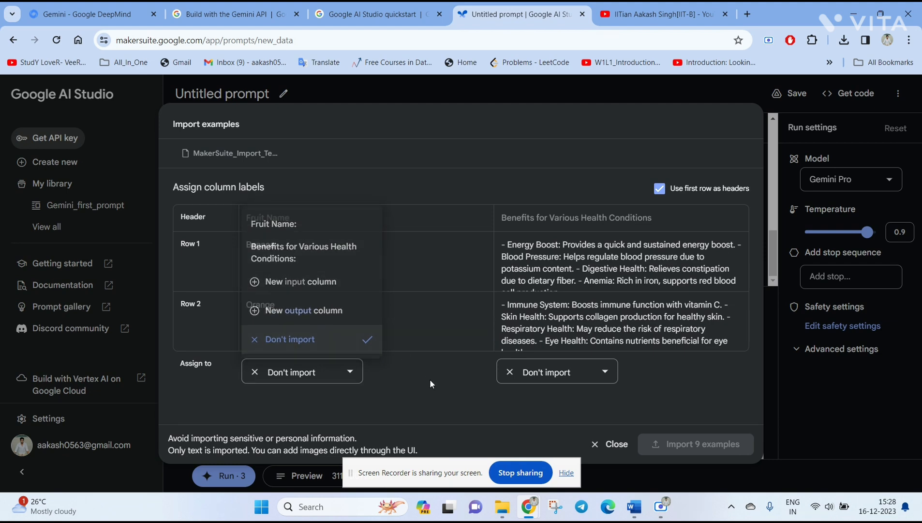
pyautogui.click(570, 371)
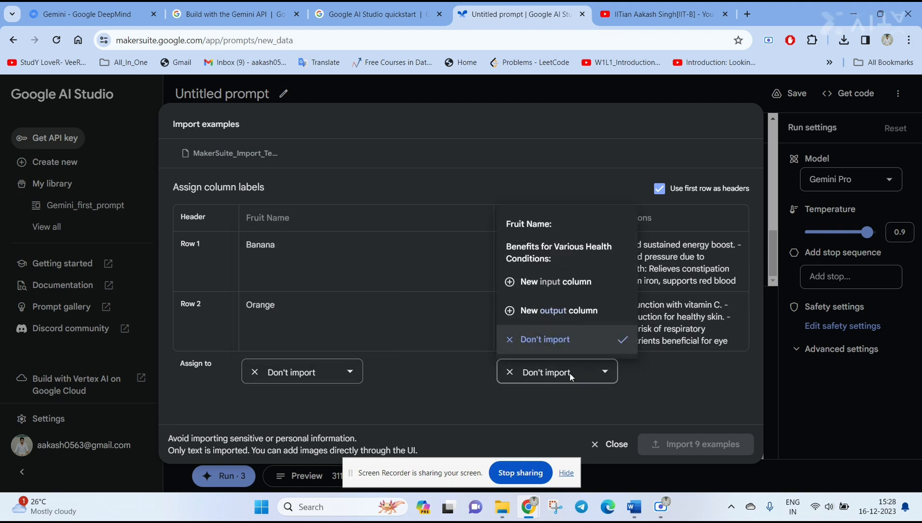
pyautogui.click(450, 384)
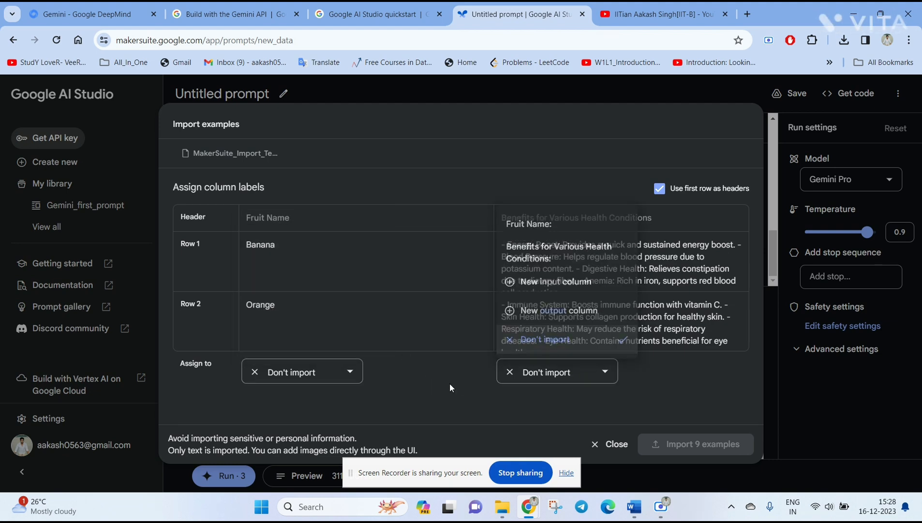
pyautogui.click(350, 379)
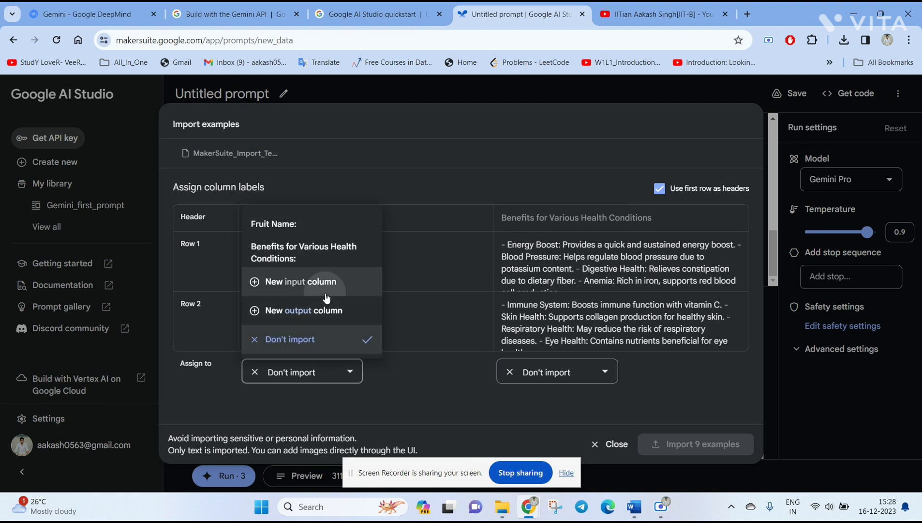
pyautogui.click(334, 281)
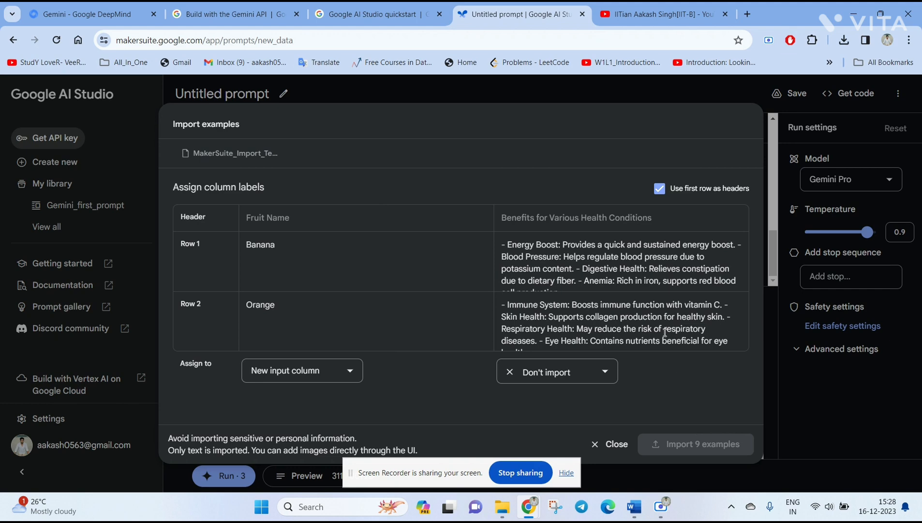
pyautogui.click(613, 444)
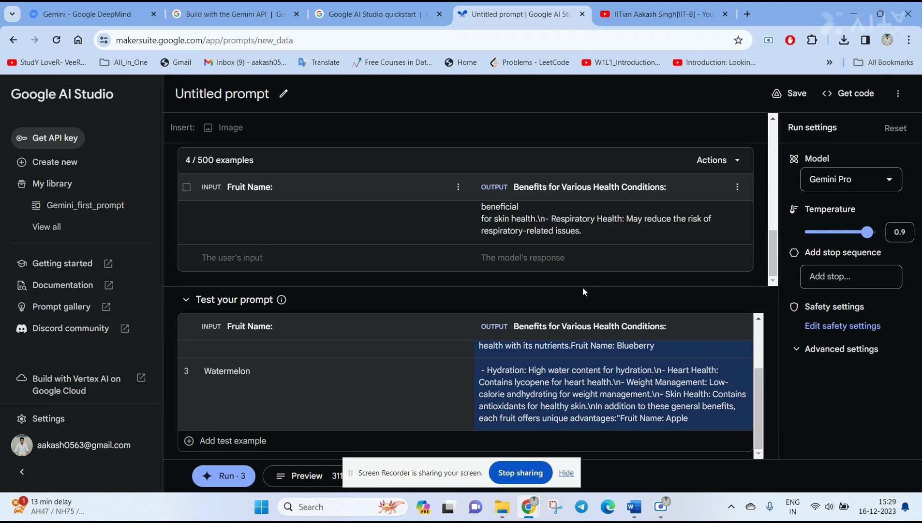
# - Save the structured prompt under the name Gemini_prompt2
pyautogui.click(284, 94)
pyautogui.click(411, 241)
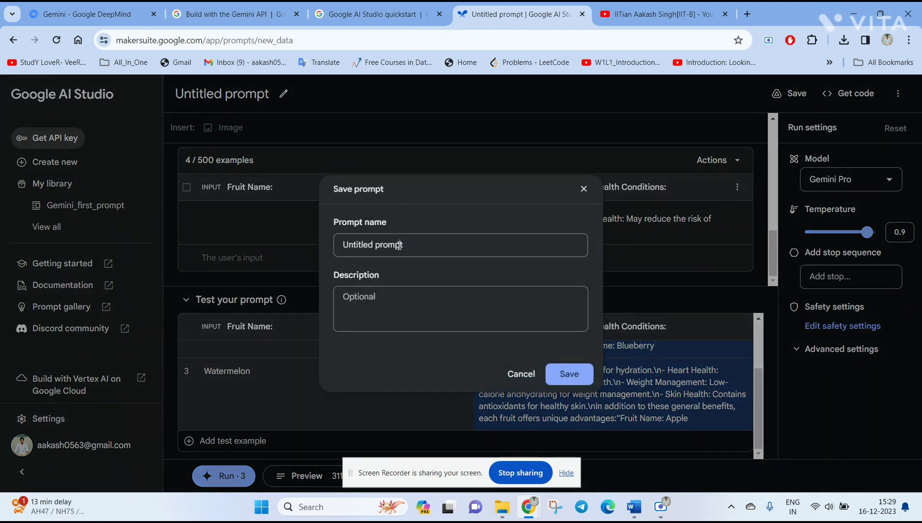
pyautogui.hotkey('ctrl', 'a')
pyautogui.write('Gemoin')
pyautogui.write('rompt2')
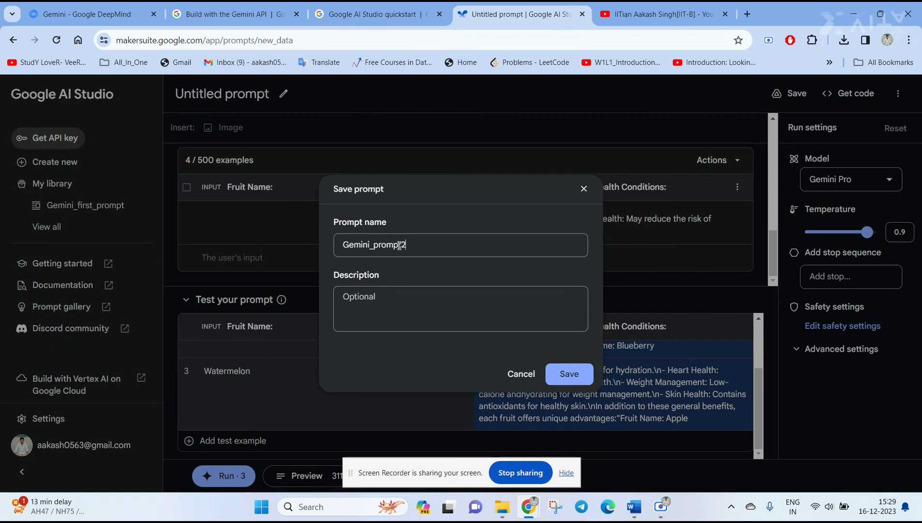
pyautogui.press('Return')
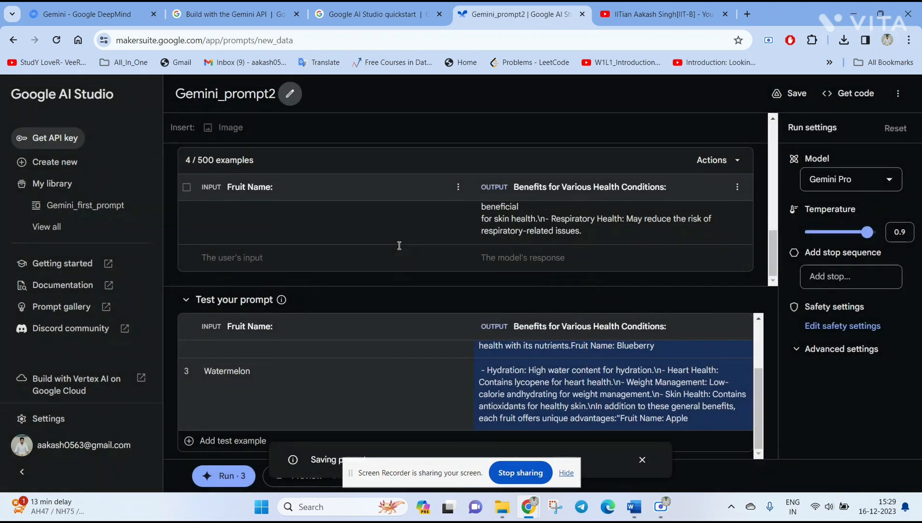
# - Create a new chat prompt and check which models are available for it
pyautogui.click(68, 161)
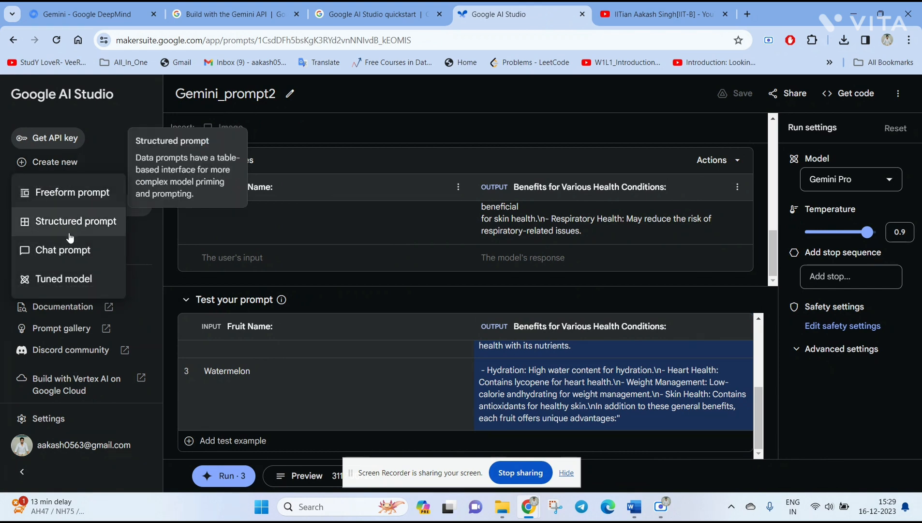
pyautogui.click(64, 251)
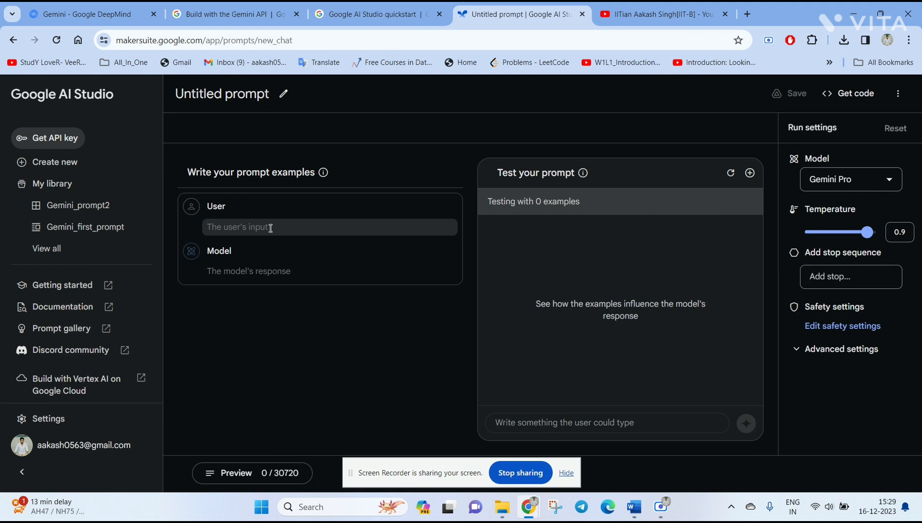
pyautogui.click(63, 161)
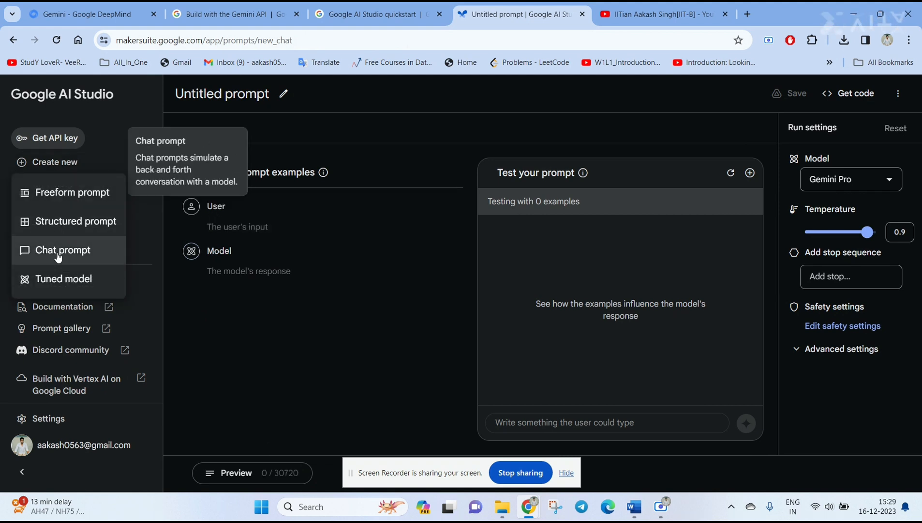
pyautogui.click(56, 256)
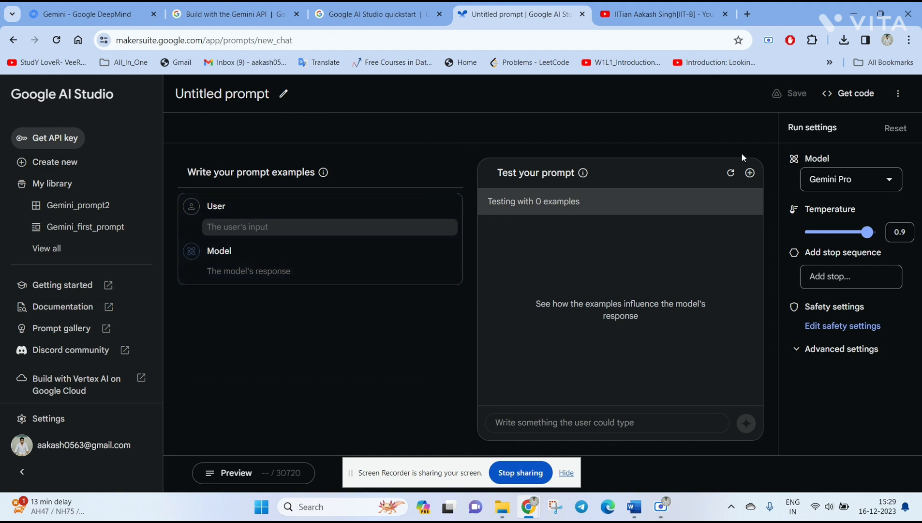
pyautogui.click(844, 179)
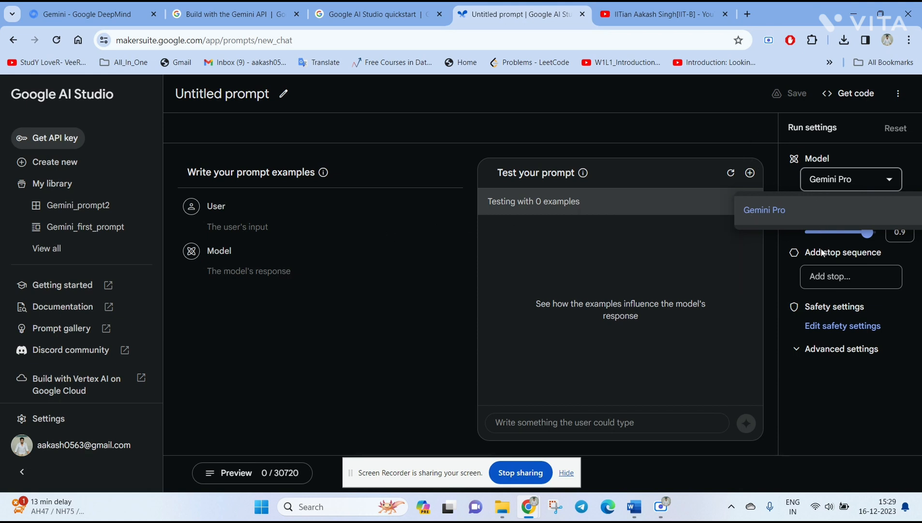
pyautogui.click(841, 407)
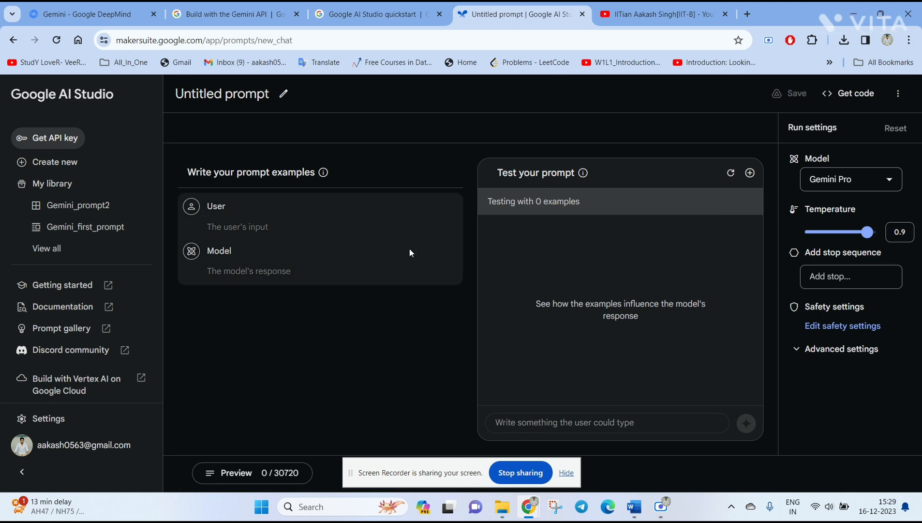
# - Write the first example's user input as "You act as a Physics professor guide me to IIT JEE Exam"
pyautogui.click(249, 226)
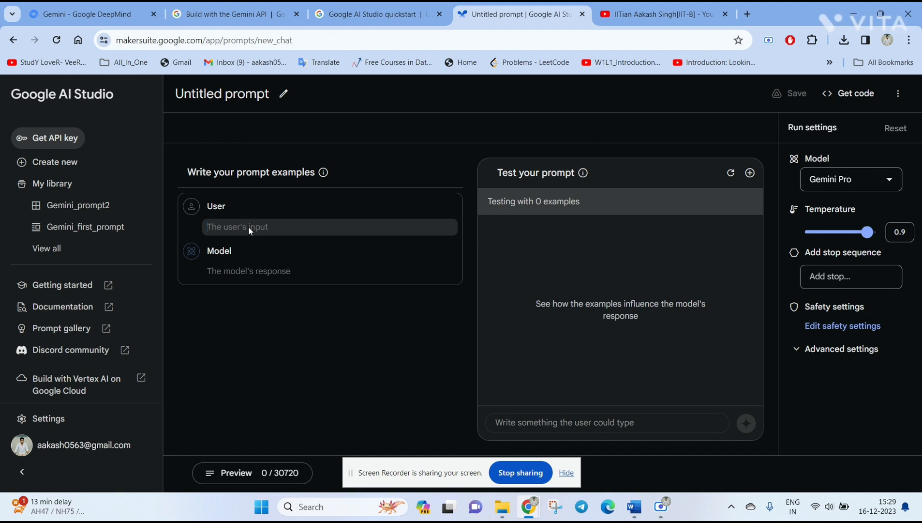
pyautogui.write('You acty')
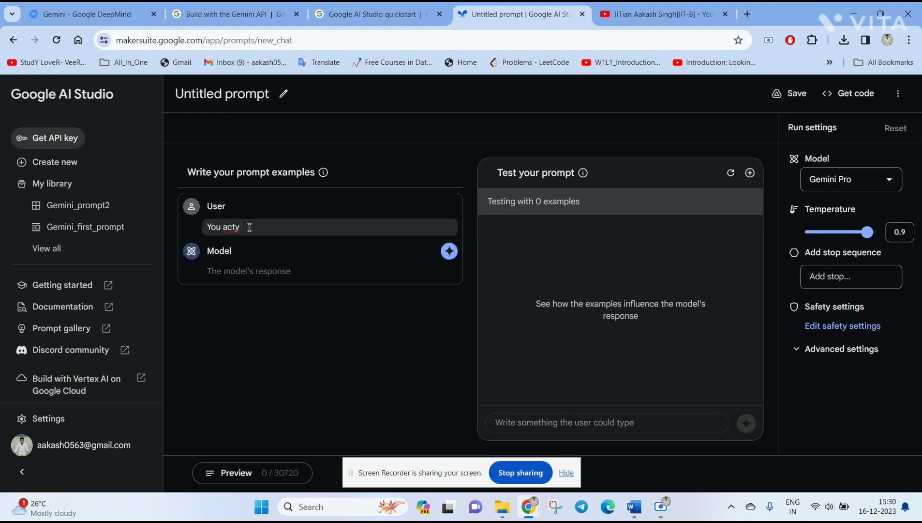
pyautogui.press('BackSpace')
pyautogui.write('as a')
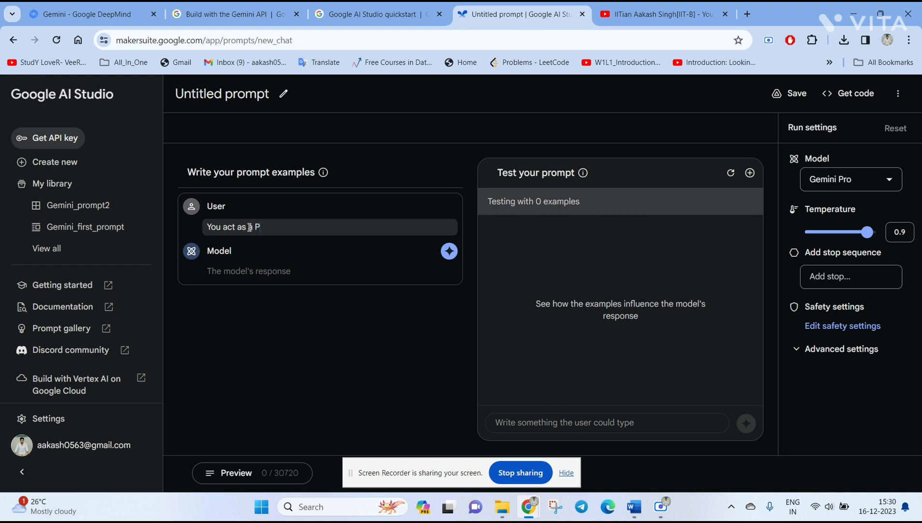
pyautogui.write('Physics pro')
pyautogui.write('fers')
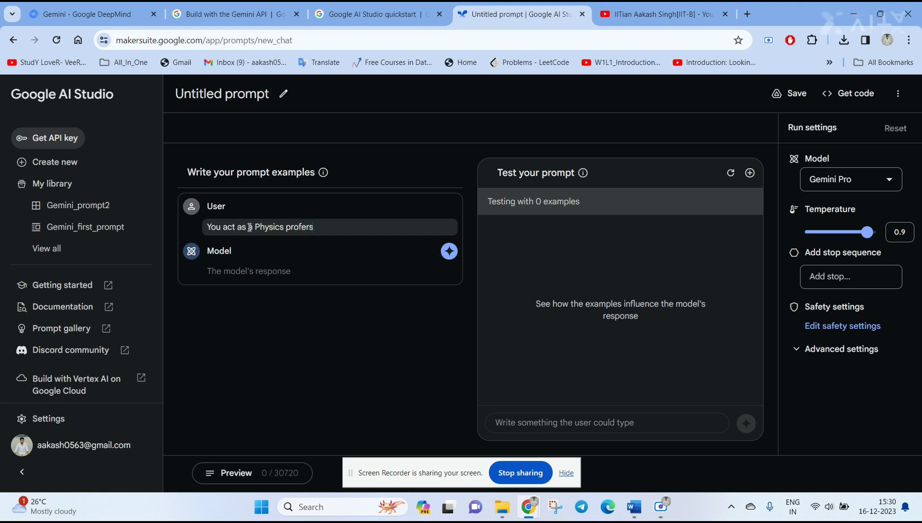
pyautogui.press('BackSpace')
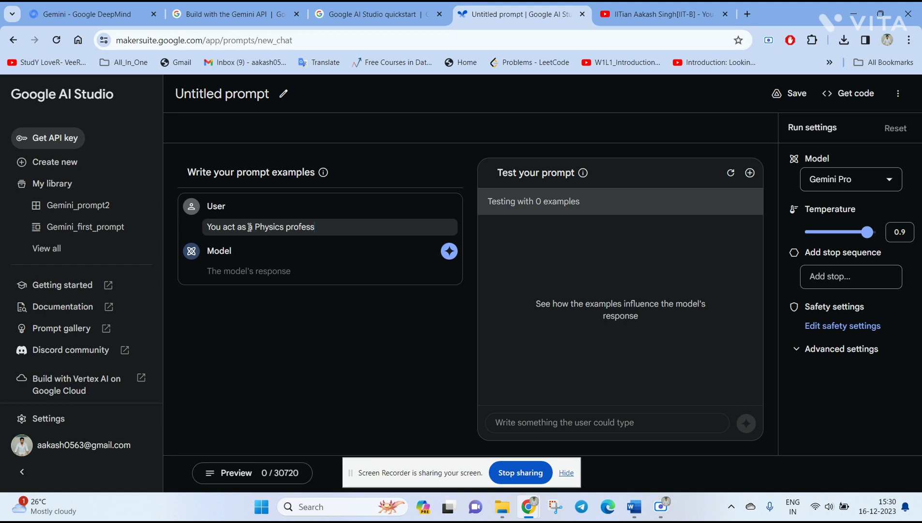
pyautogui.write('ssor guide ')
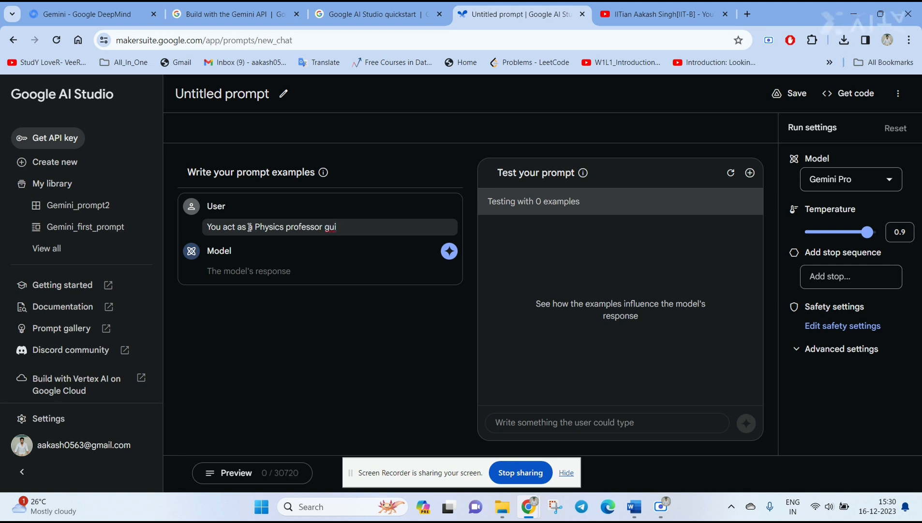
pyautogui.write('me')
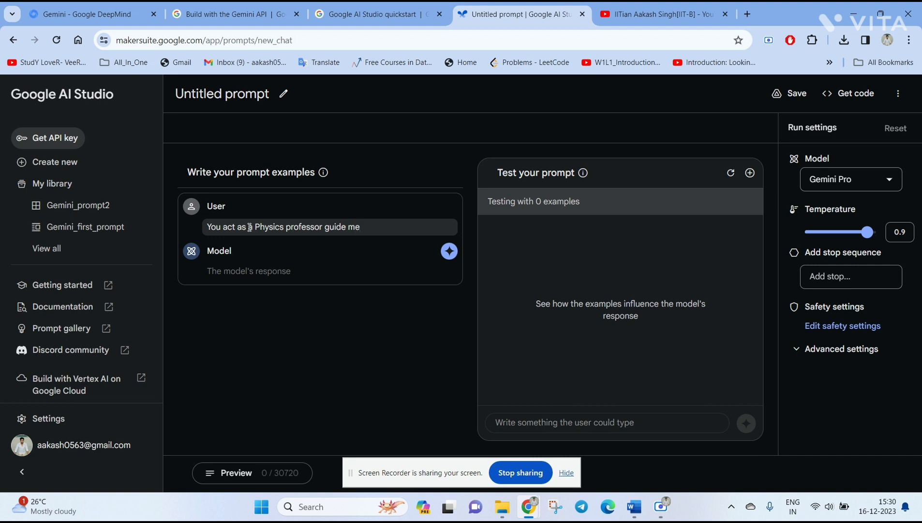
pyautogui.write(' to')
pyautogui.press('BackSpace')
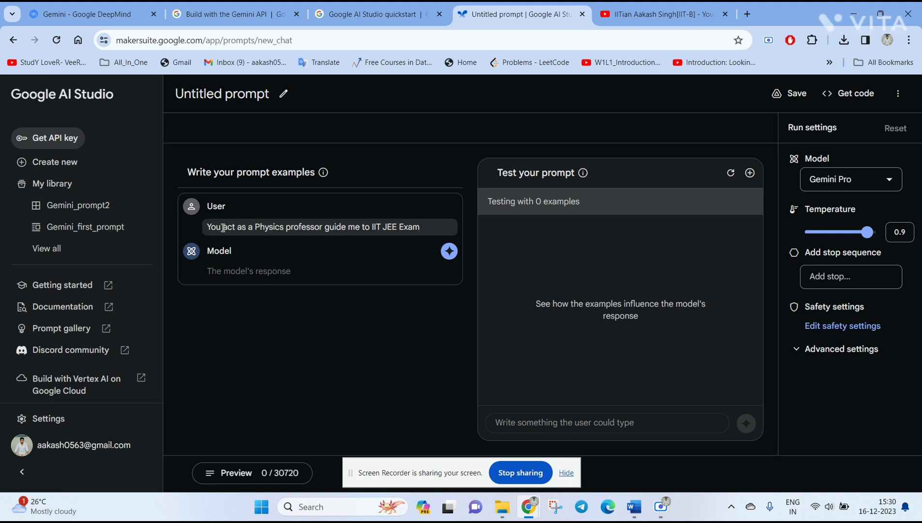
# - Replace "to" with "for" in the example's user input and set its model response to "Ok"
pyautogui.doubleClick(367, 227)
pyautogui.write('f')
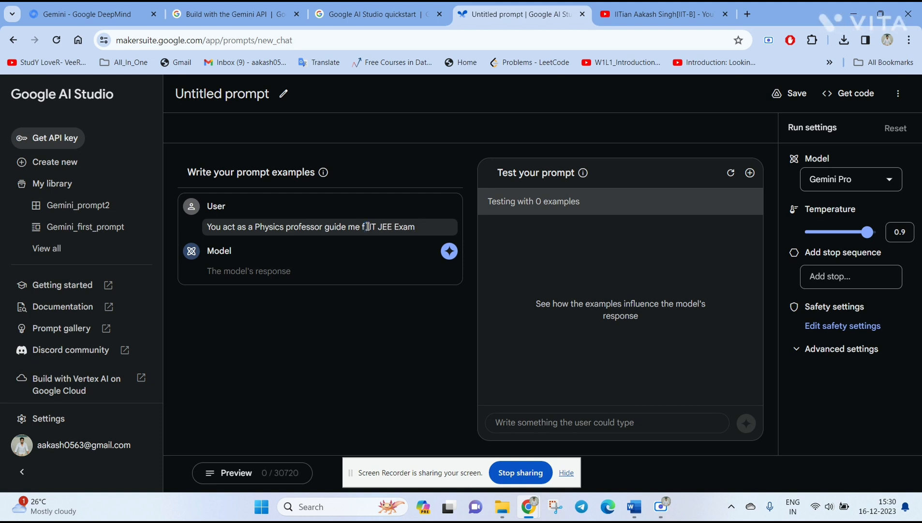
pyautogui.write('or')
pyautogui.click(265, 269)
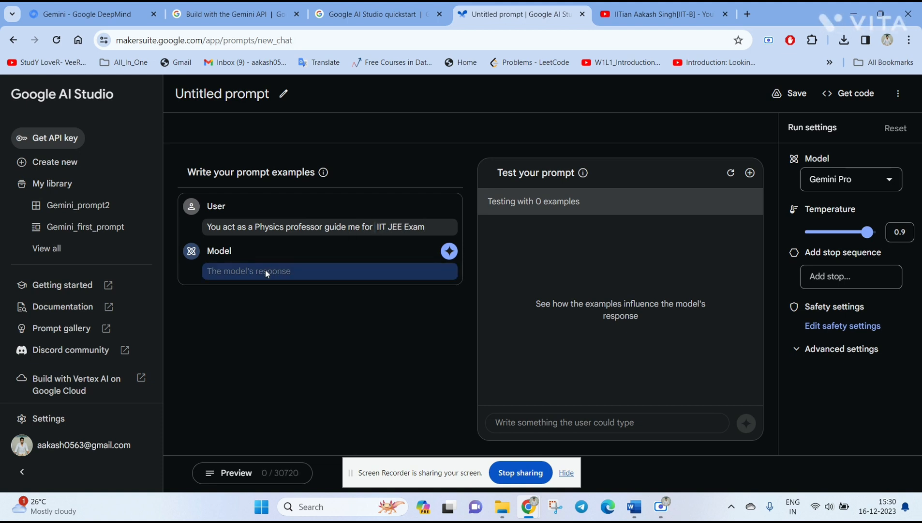
pyautogui.write('Ok')
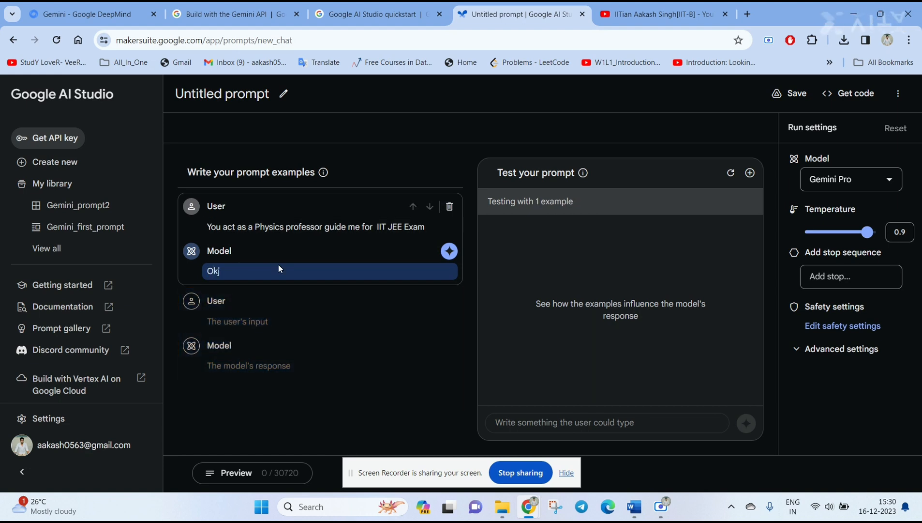
# - Test the prompt by sending the message "Hi" to the model
pyautogui.click(543, 420)
pyautogui.write('Hi')
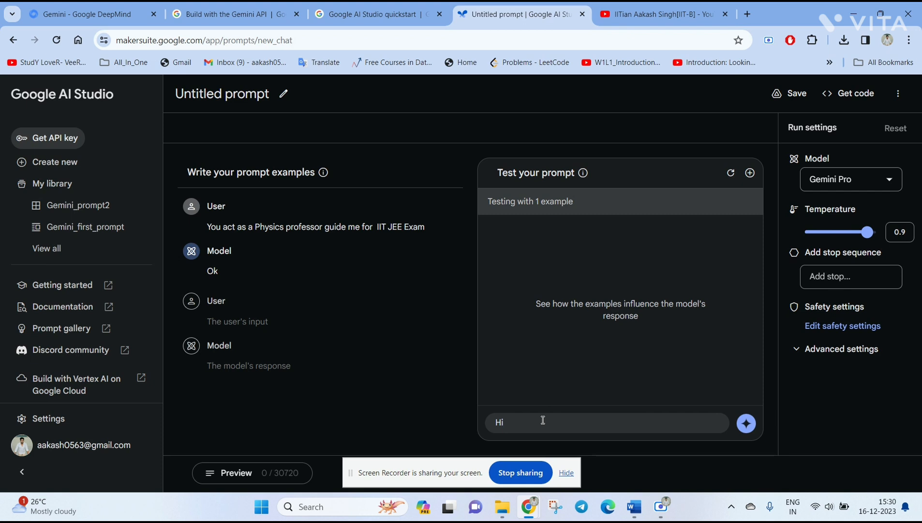
pyautogui.click(747, 423)
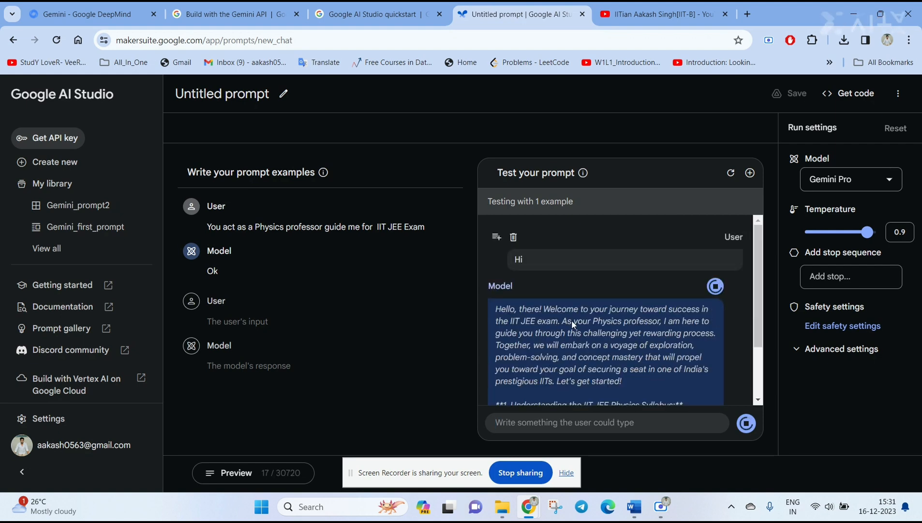
# - Read through the model's reply to the greeting, covering its sections on IIT JEE Physics preparation
pyautogui.scroll(-1, 590, 318)
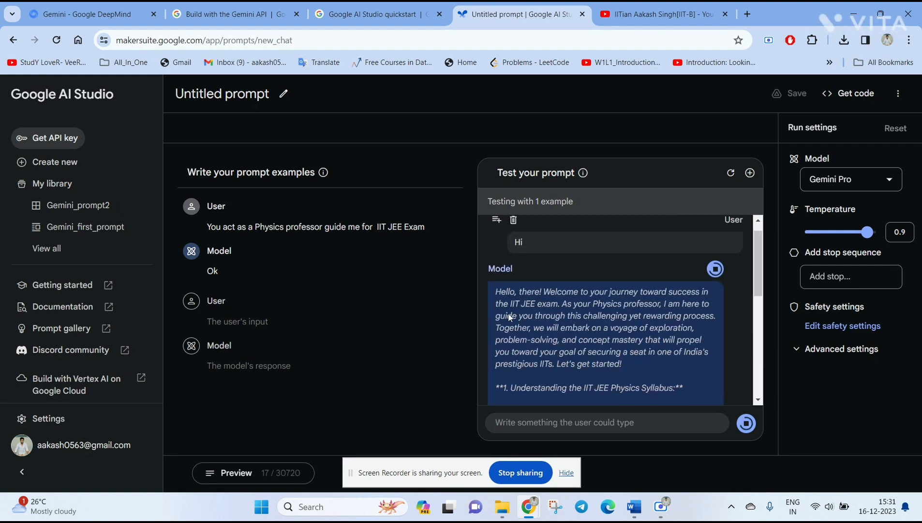
pyautogui.scroll(-1, 595, 317)
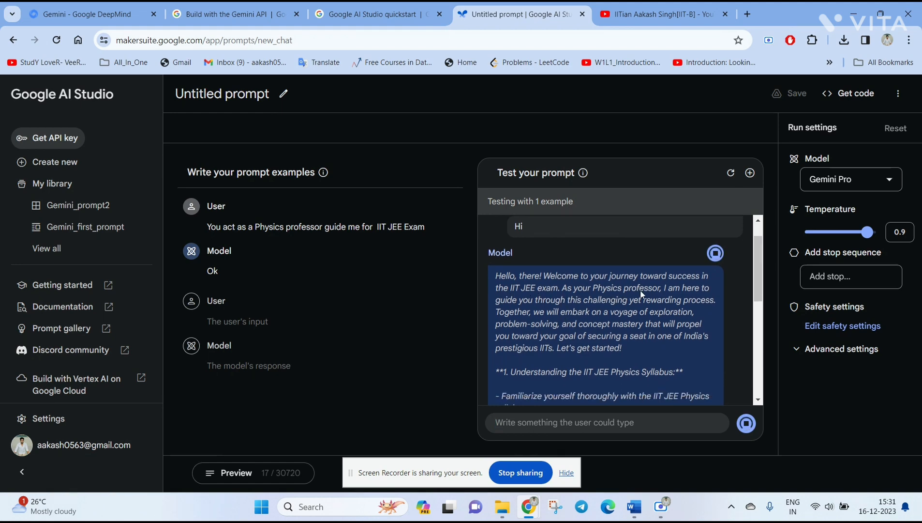
pyautogui.scroll(-1, 594, 297)
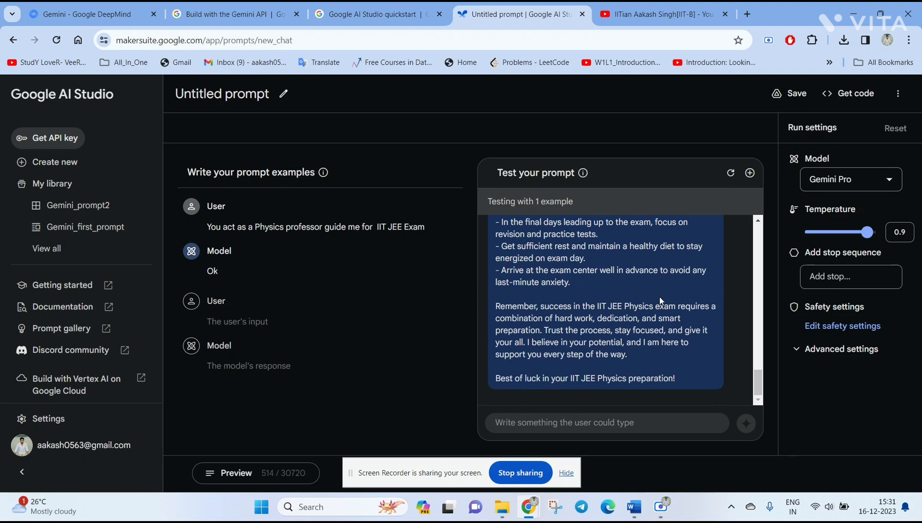
pyautogui.scroll(5, 655, 269)
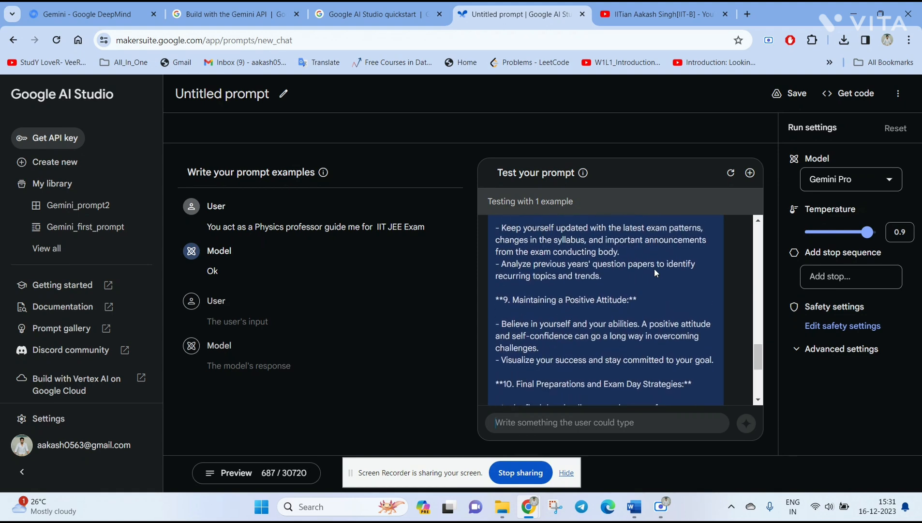
pyautogui.scroll(10, 654, 269)
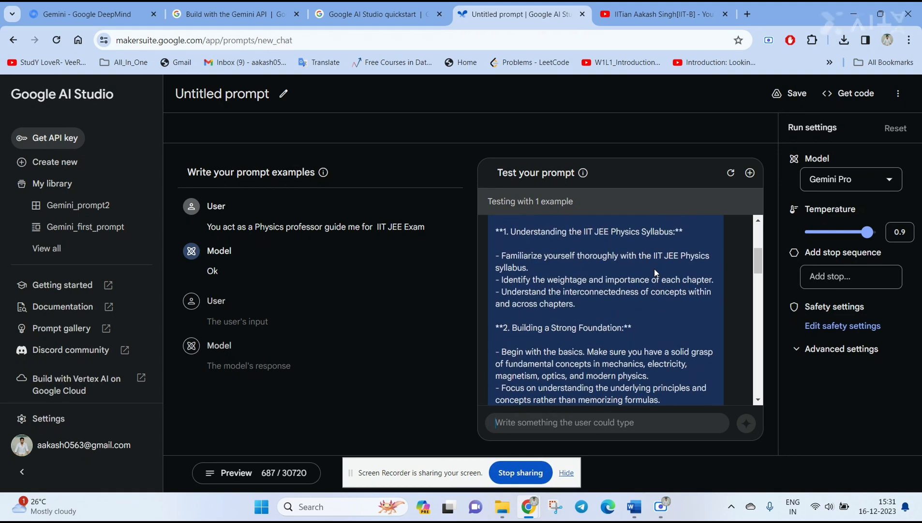
pyautogui.scroll(3, 654, 268)
pyautogui.scroll(-3, 654, 269)
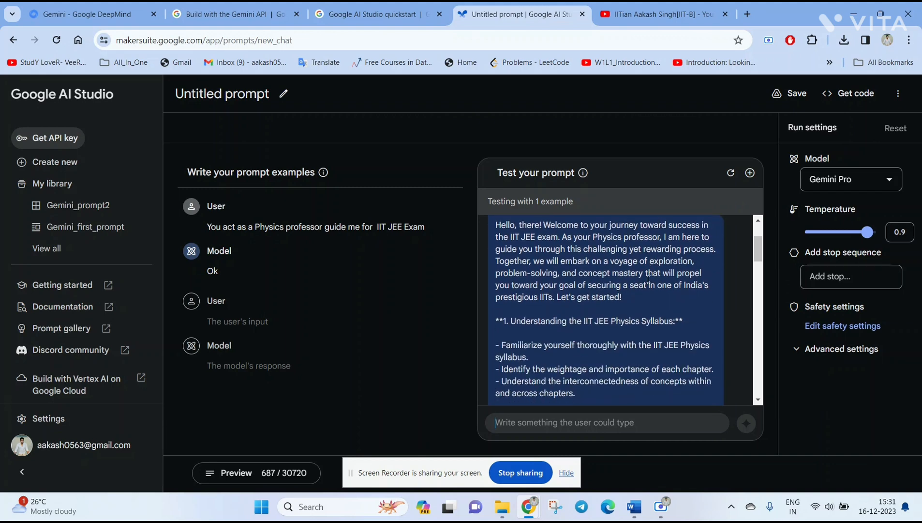
pyautogui.scroll(-4, 633, 367)
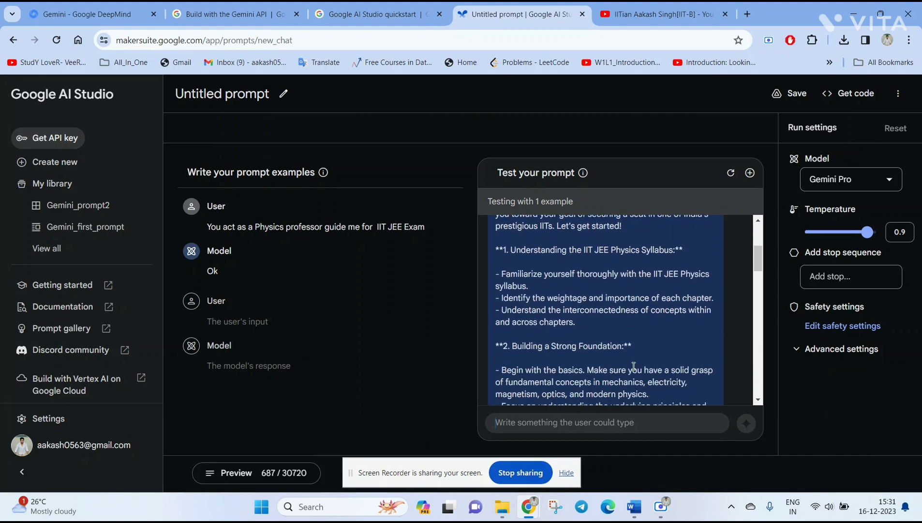
pyautogui.scroll(-2, 633, 366)
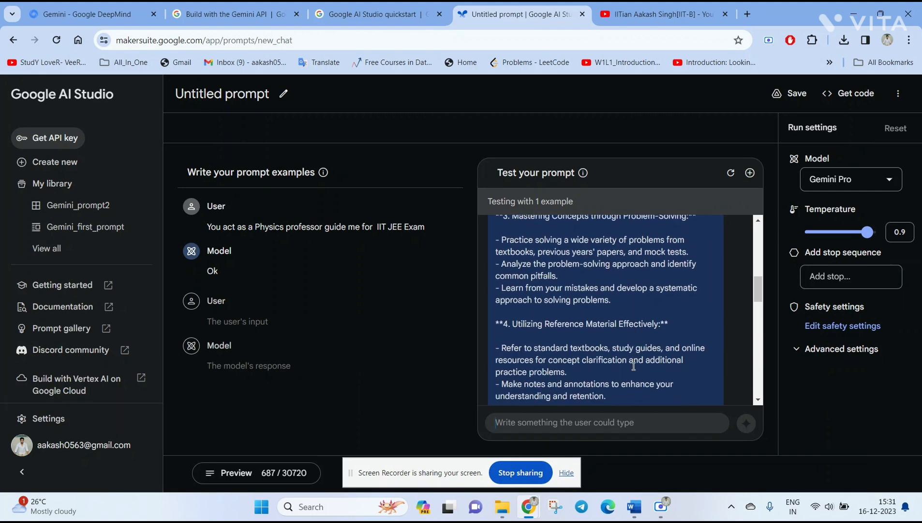
# - Send the test question "Explain law of motion?" and review the model's answer
pyautogui.click(538, 422)
pyautogui.write('E')
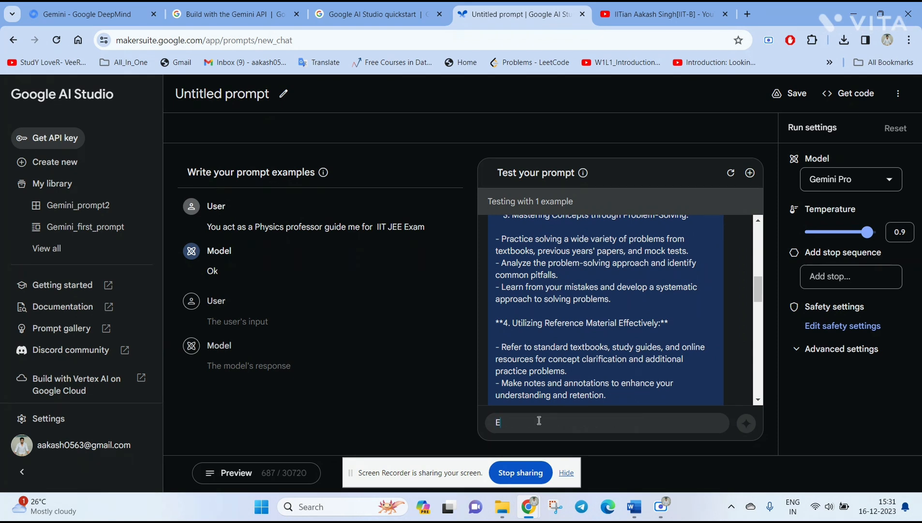
pyautogui.write('xpla')
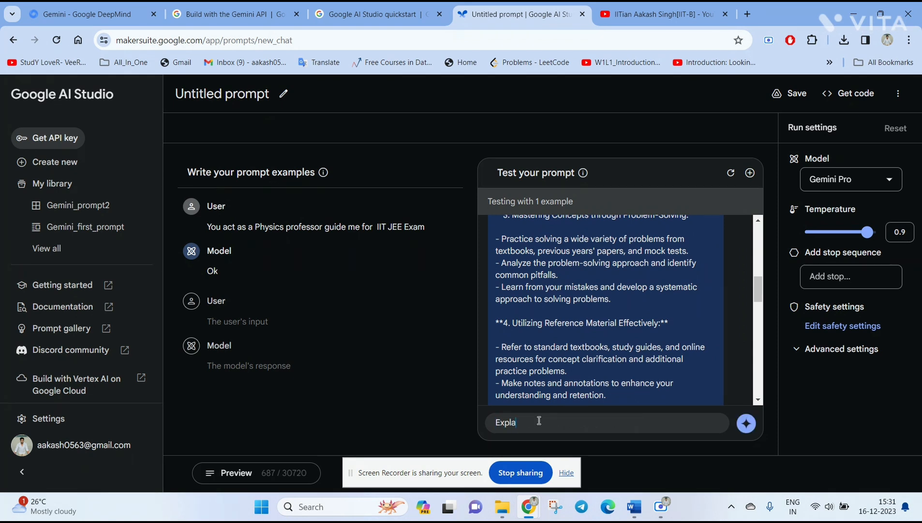
pyautogui.write('in low')
pyautogui.press('BackSpace')
pyautogui.press('BackSpace')
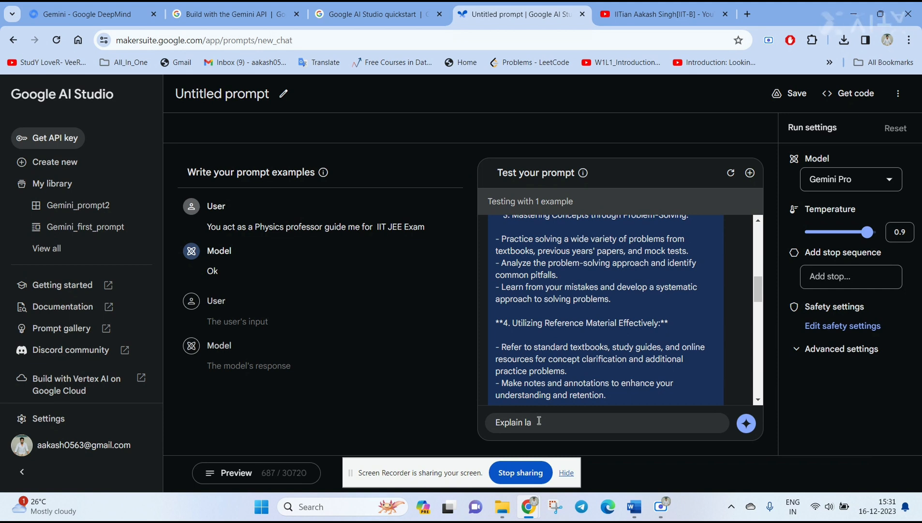
pyautogui.write('aw of mot')
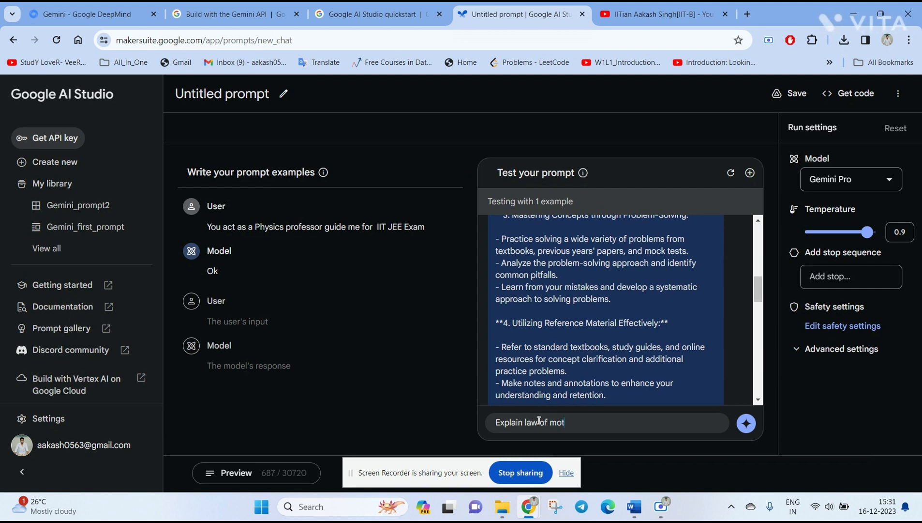
pyautogui.write('ion?')
pyautogui.press('Return')
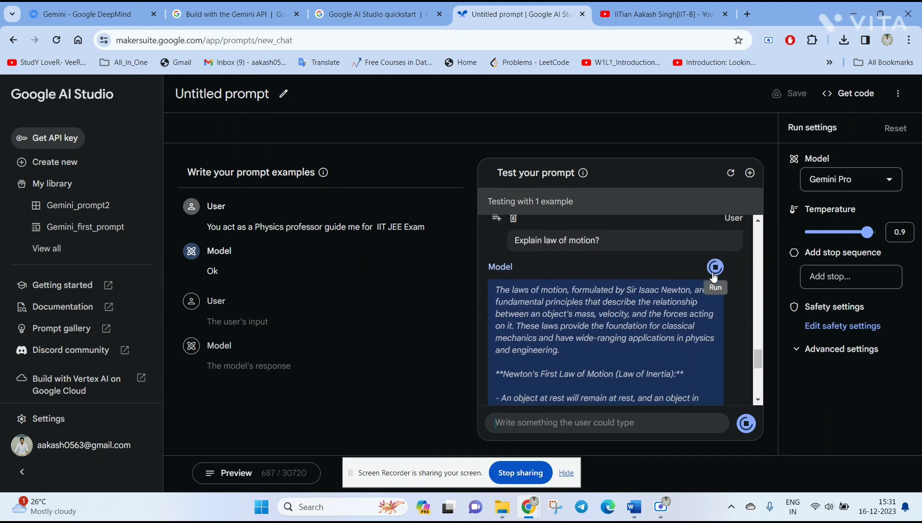
pyautogui.scroll(10, 585, 307)
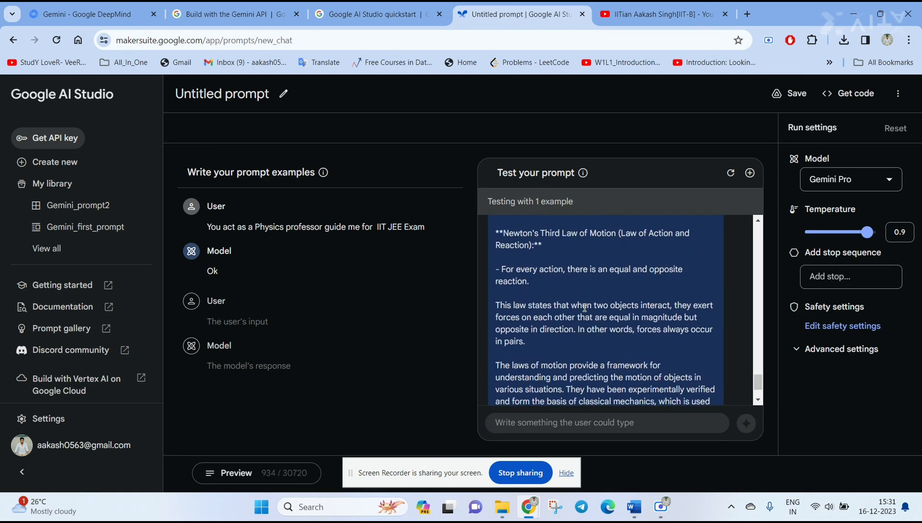
pyautogui.scroll(5, 584, 307)
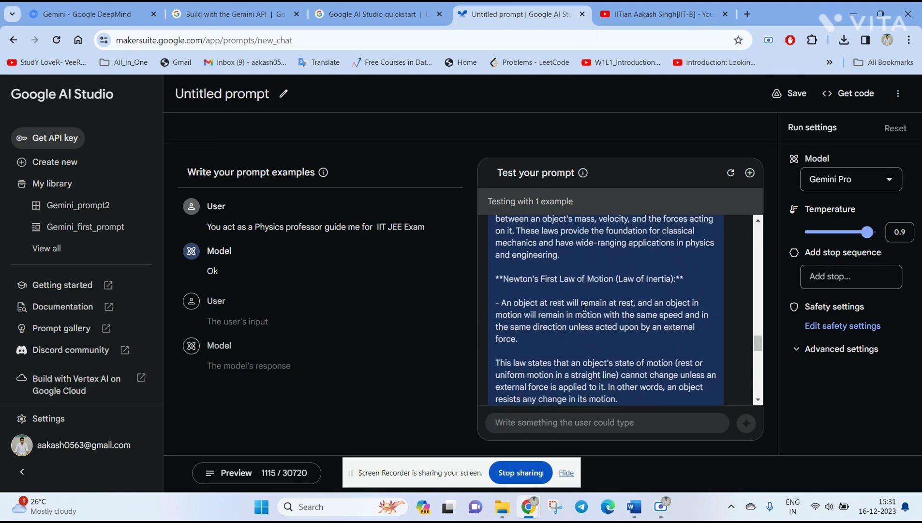
pyautogui.scroll(-5, 585, 307)
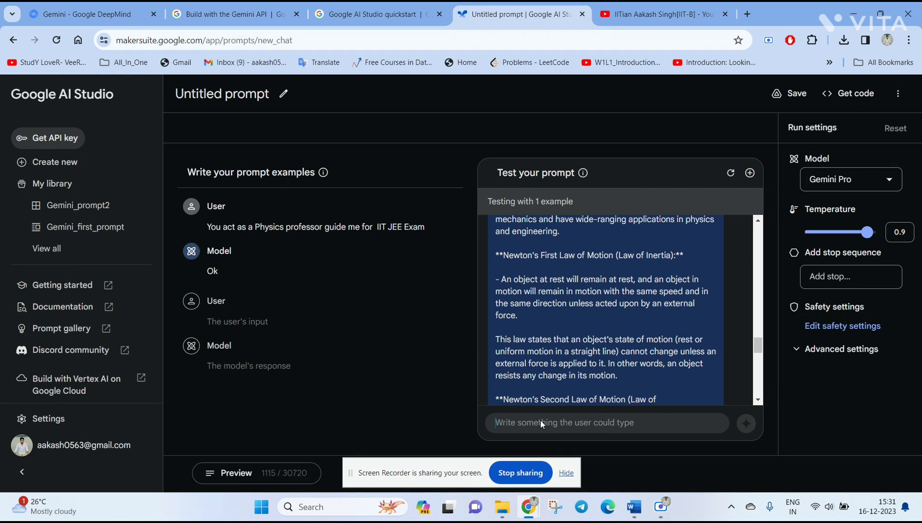
# - Send the test question "What is FBD?" and look over the model's explanation
pyautogui.write('Q')
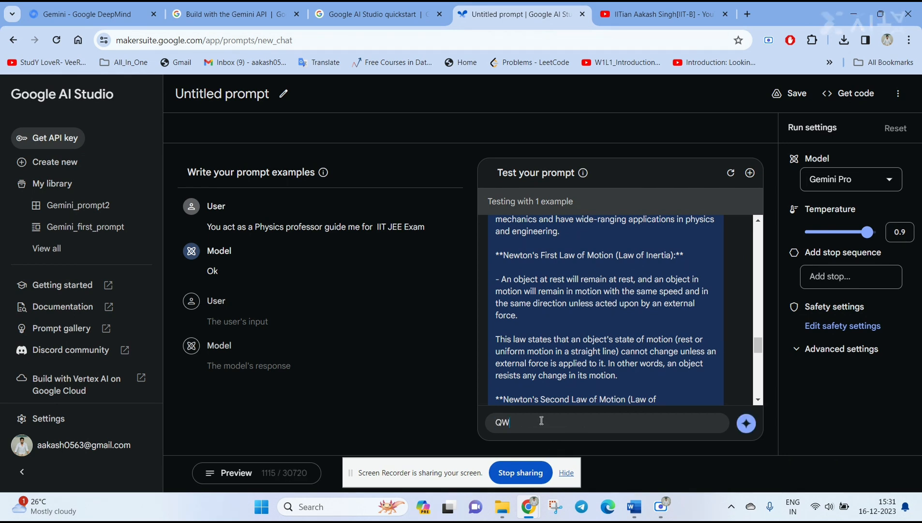
pyautogui.press('BackSpace')
pyautogui.write('Wh')
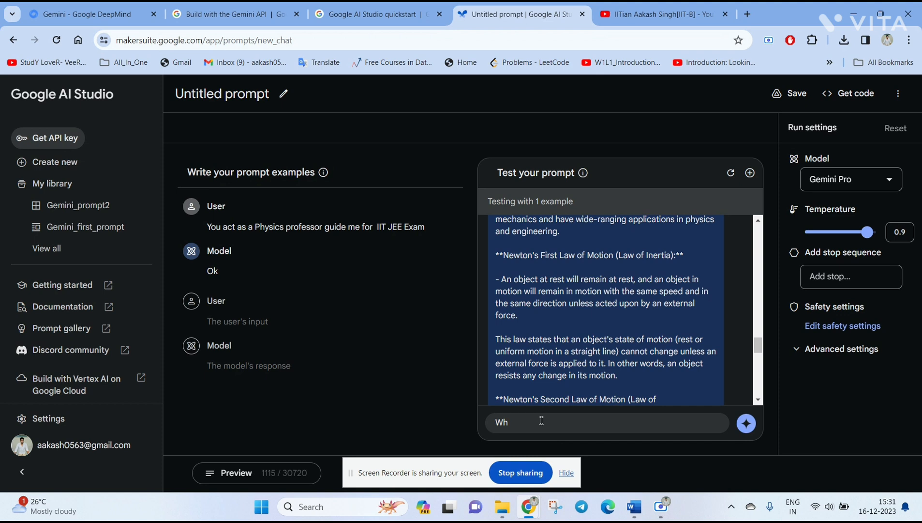
pyautogui.write('at is FBD?')
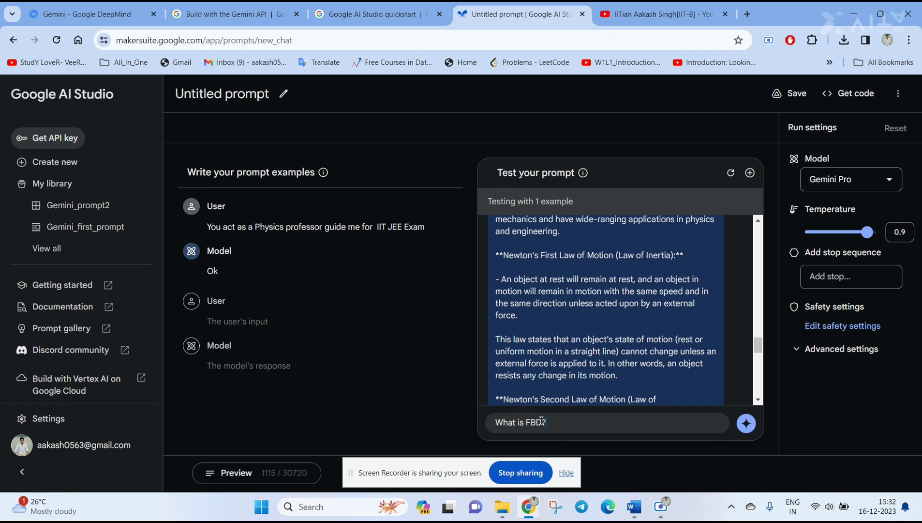
pyautogui.press('Return')
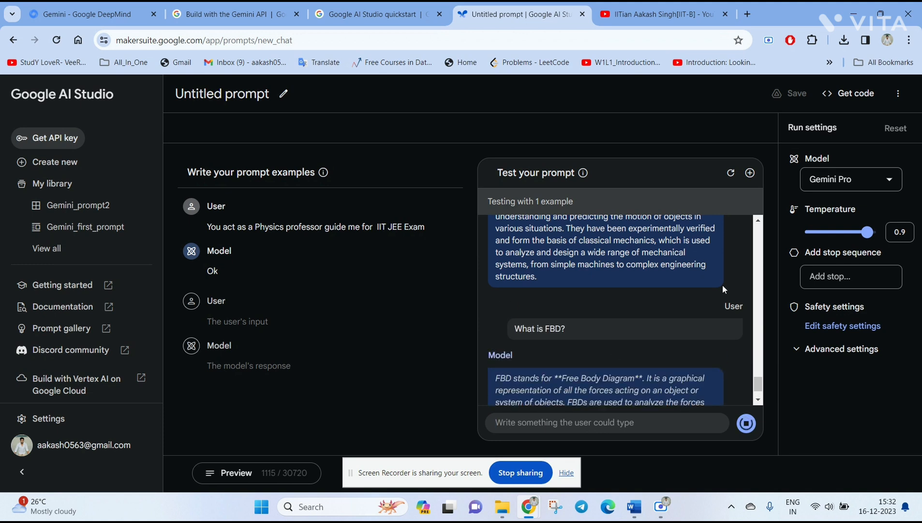
pyautogui.moveTo(553, 331)
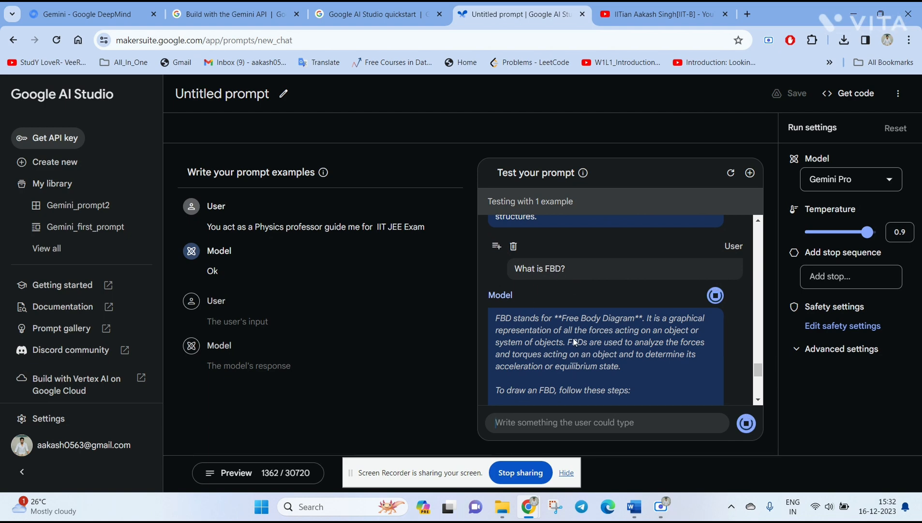
pyautogui.scroll(5, 634, 353)
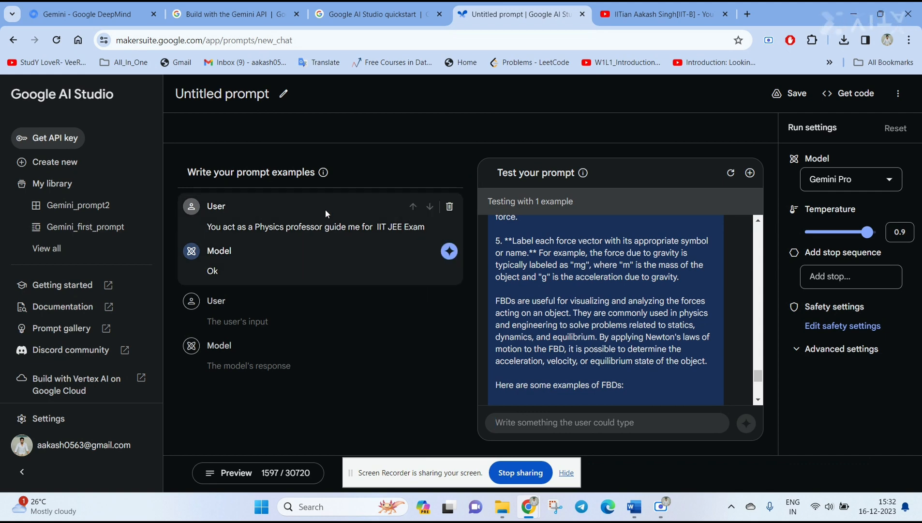
# - Read the rest of the FBD answer and add the "Hi" exchange from the test chat to the prompt examples
pyautogui.scroll(-4, 673, 267)
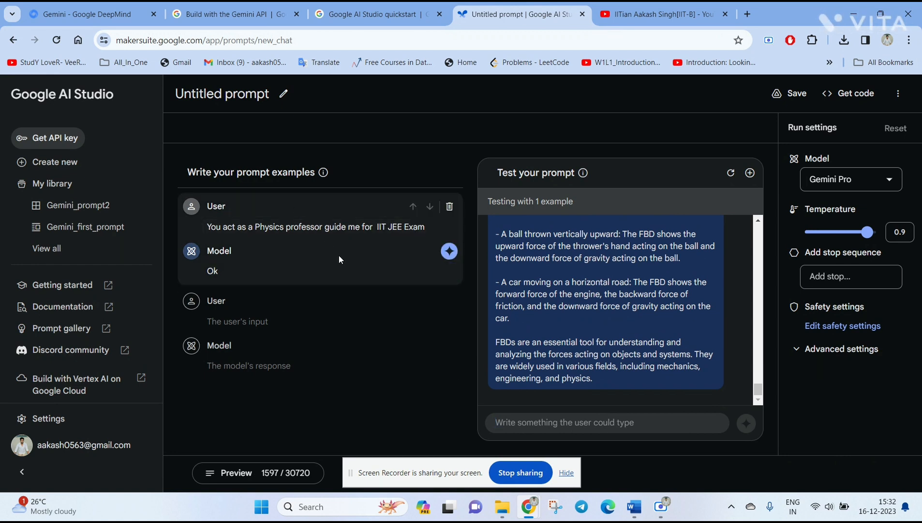
pyautogui.click(343, 368)
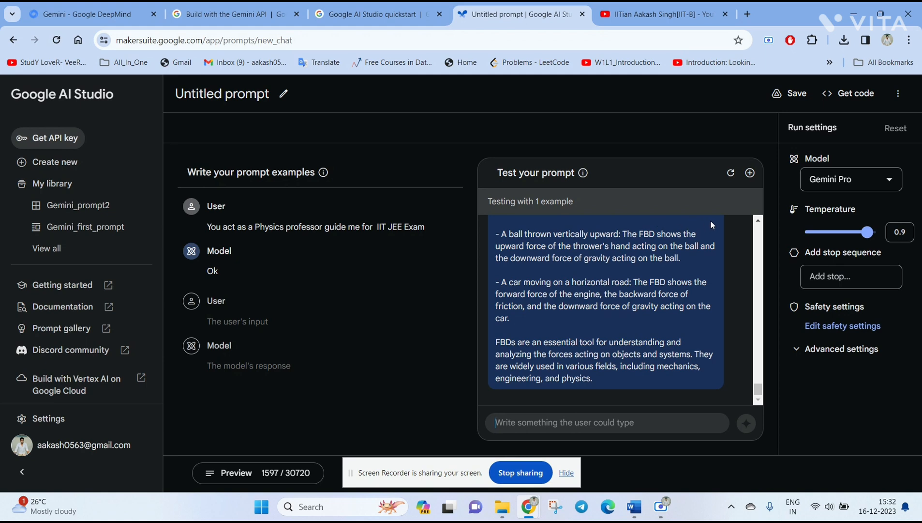
pyautogui.scroll(20, 527, 225)
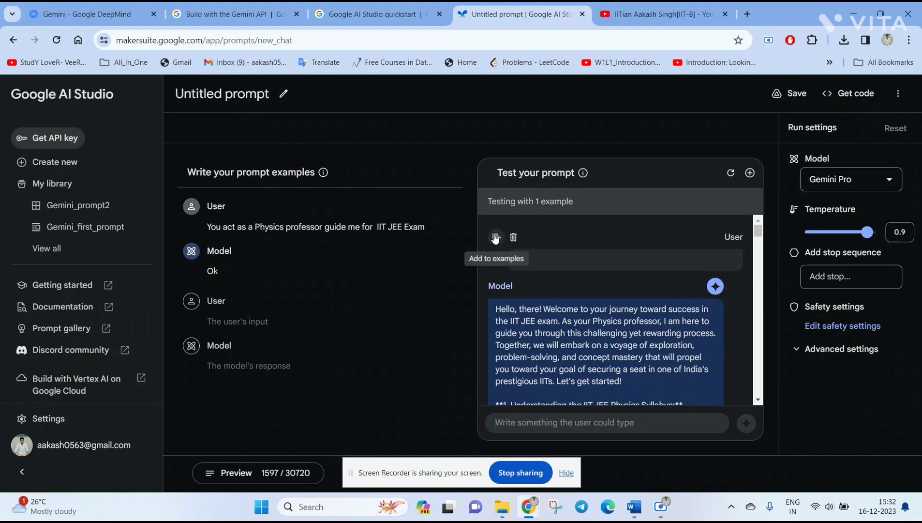
pyautogui.click(496, 237)
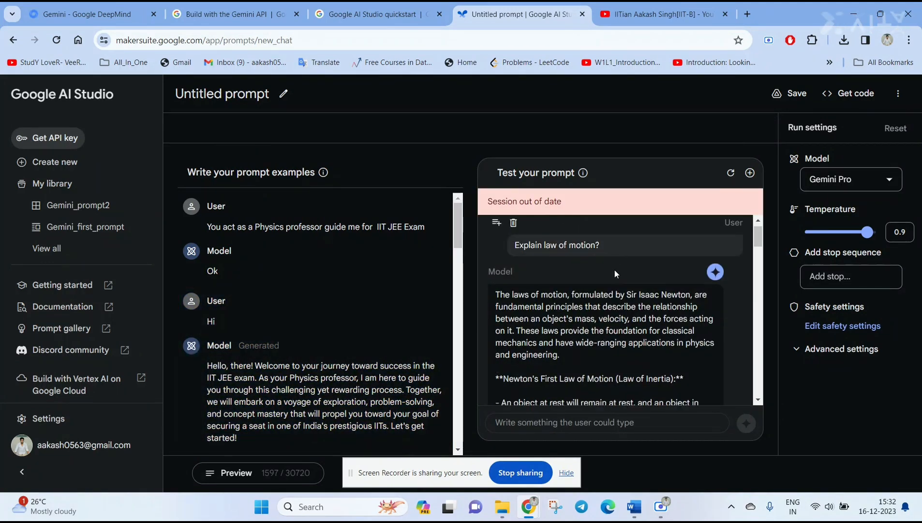
# - Skim the remaining test conversation and start a new test session with the updated examples
pyautogui.scroll(-5, 614, 269)
pyautogui.scroll(-10, 614, 268)
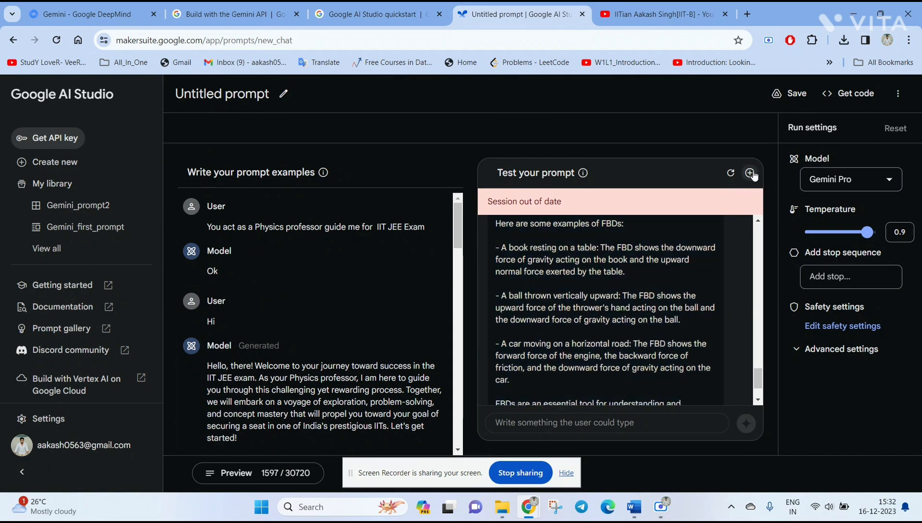
pyautogui.click(751, 173)
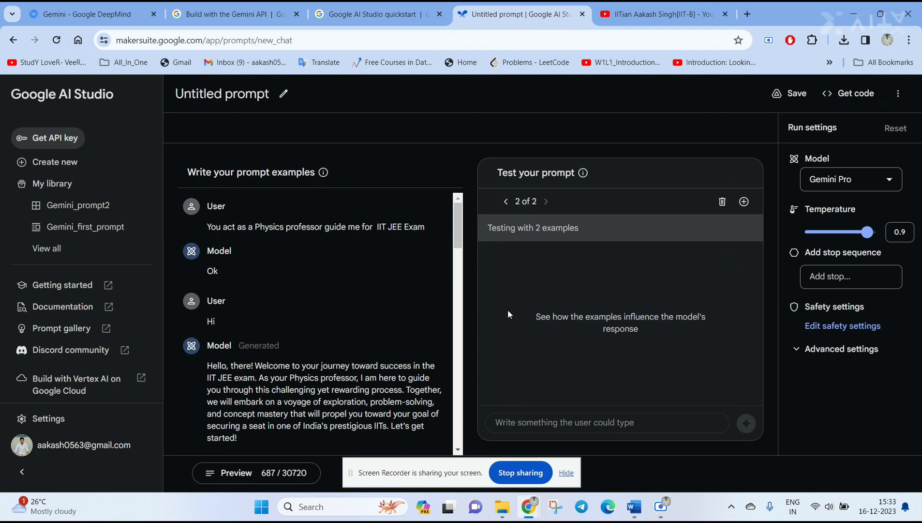
# - Review the generated Python code for calling this prompt from the Gemini API, including its chat history, and close it
pyautogui.click(851, 93)
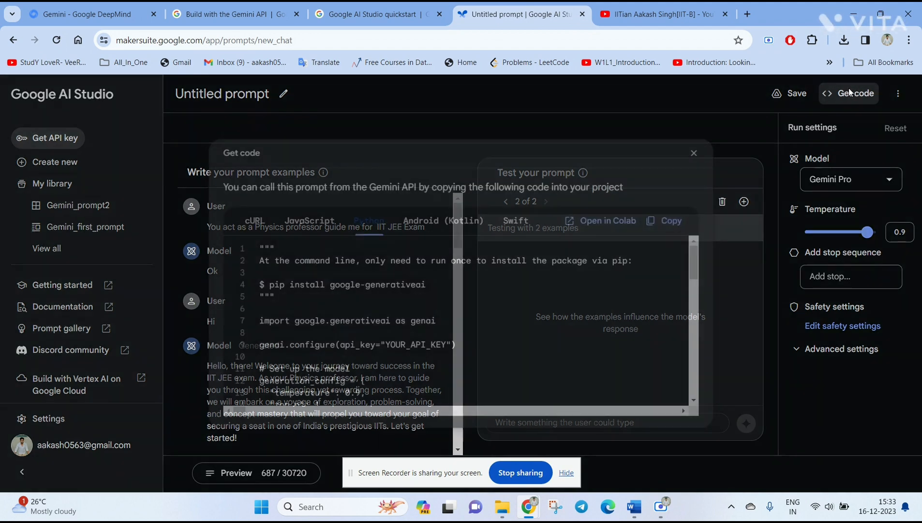
pyautogui.scroll(-1, 477, 347)
pyautogui.scroll(-10, 478, 344)
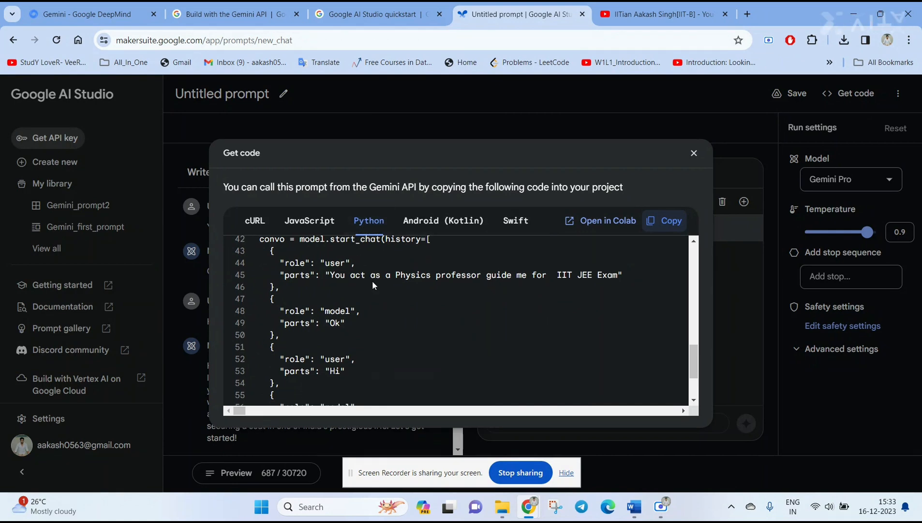
pyautogui.scroll(-3, 372, 283)
pyautogui.scroll(12, 371, 280)
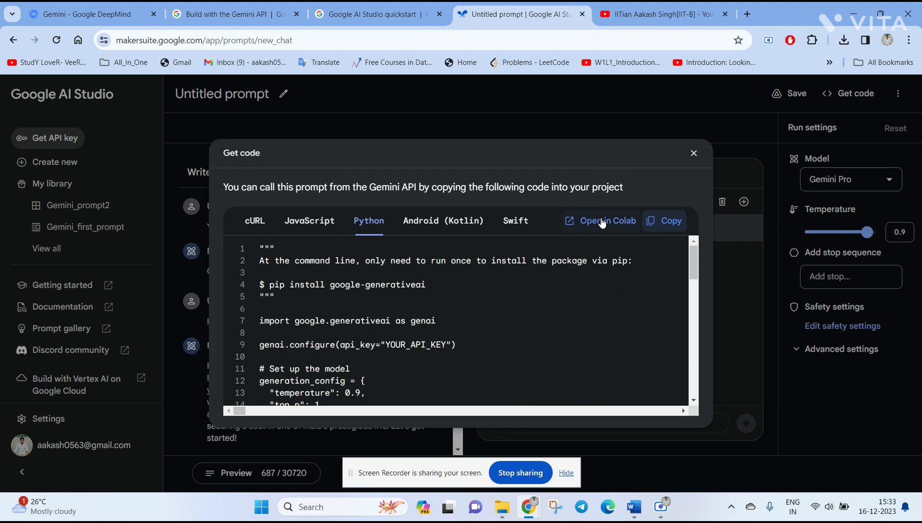
pyautogui.click(695, 153)
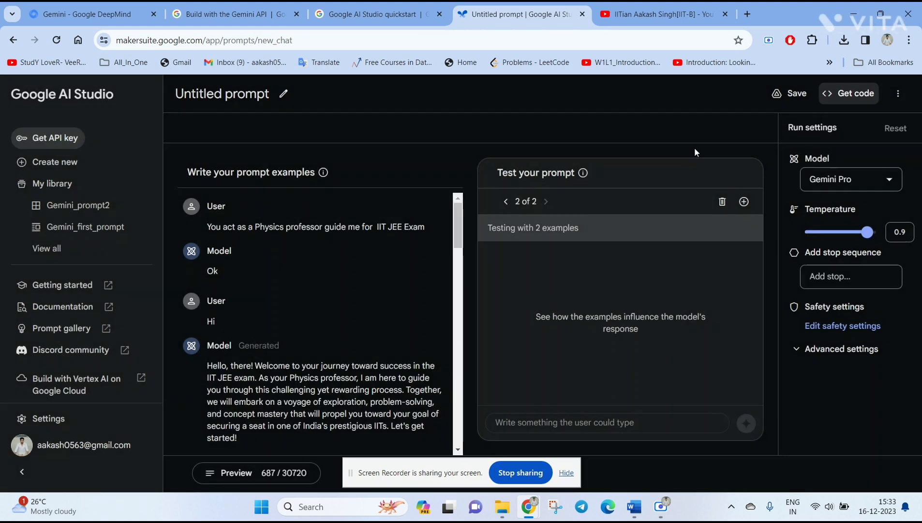
# - Name the untitled chat prompt Gemini_prompt3 and save it
pyautogui.click(263, 97)
pyautogui.click(422, 247)
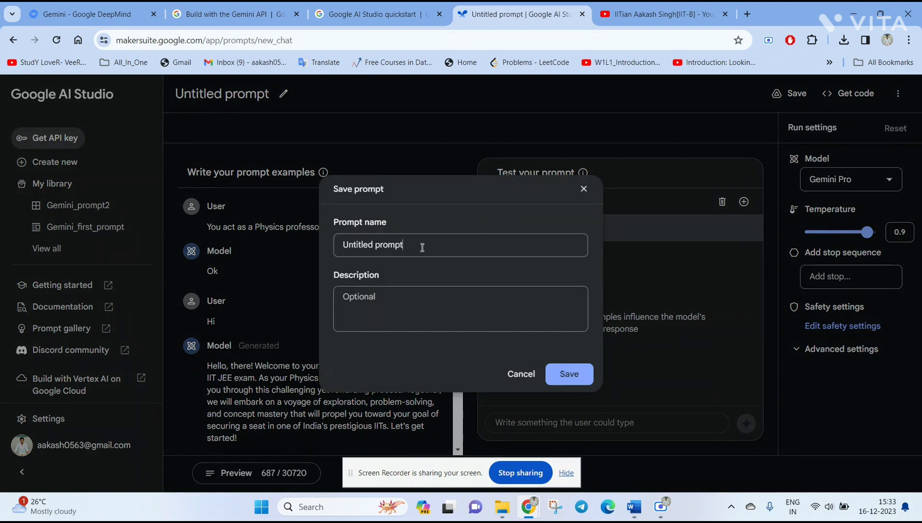
pyautogui.hotkey('ctrl', 'a')
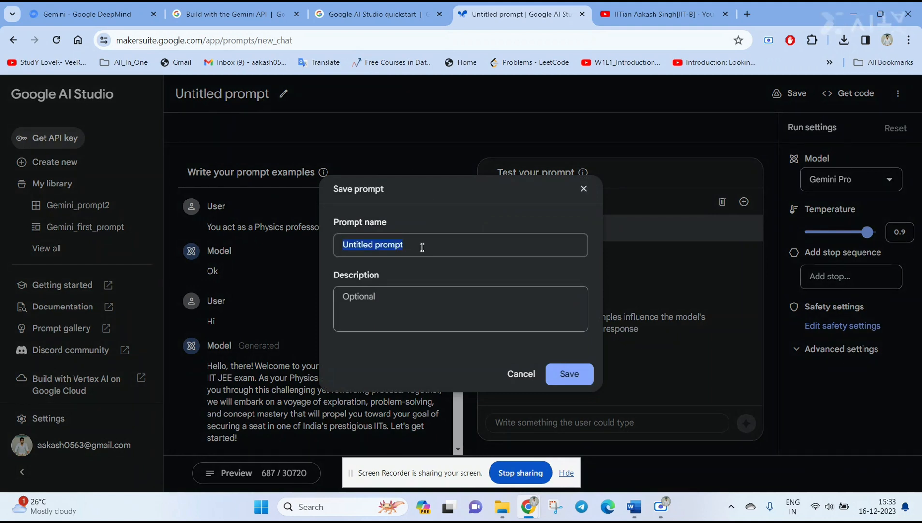
pyautogui.write('Gemin')
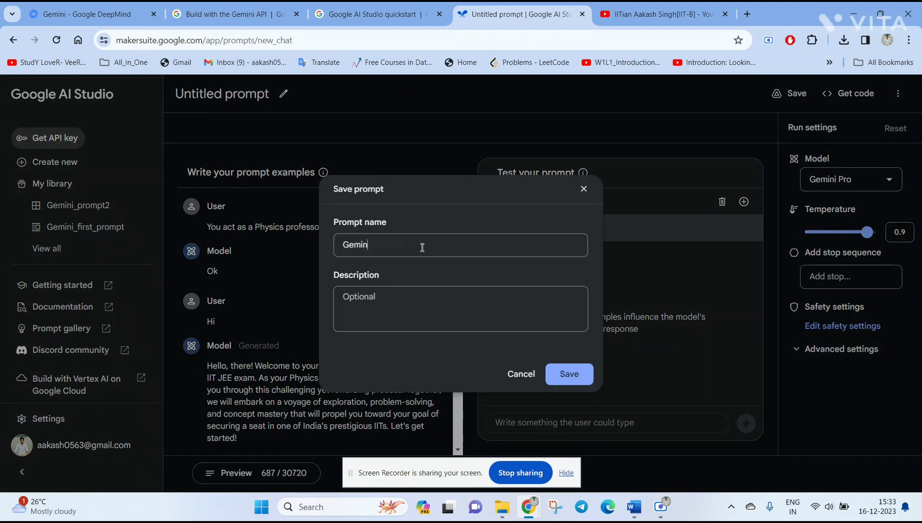
pyautogui.write('i_promopt')
pyautogui.press('BackSpace')
pyautogui.press('BackSpace')
pyautogui.press('BackSpace')
pyautogui.write('pt')
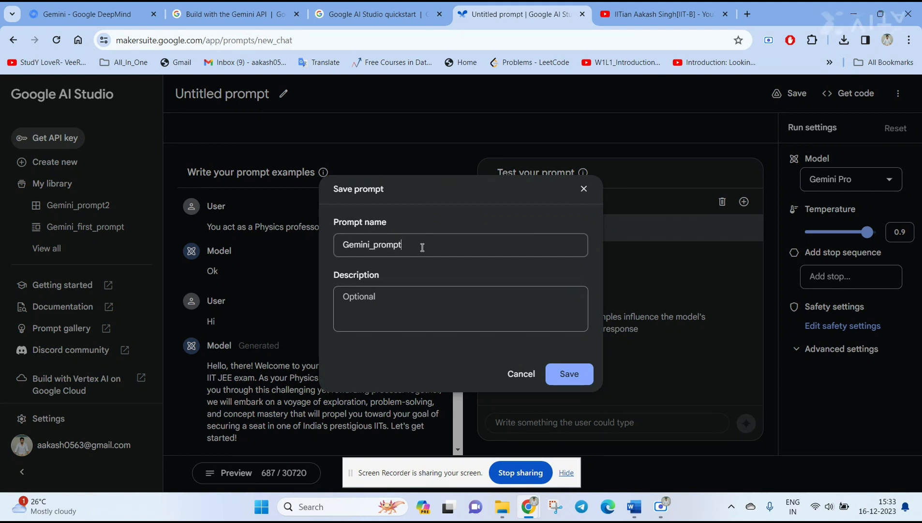
pyautogui.write('3')
pyautogui.press('Return')
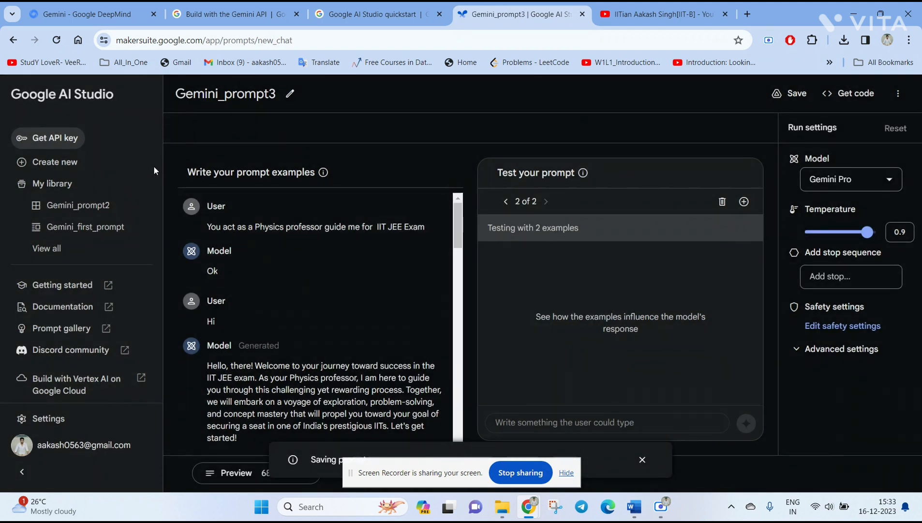
# - Open the new tuned model form and look at the import option for tuning data, then dismiss it
pyautogui.click(56, 166)
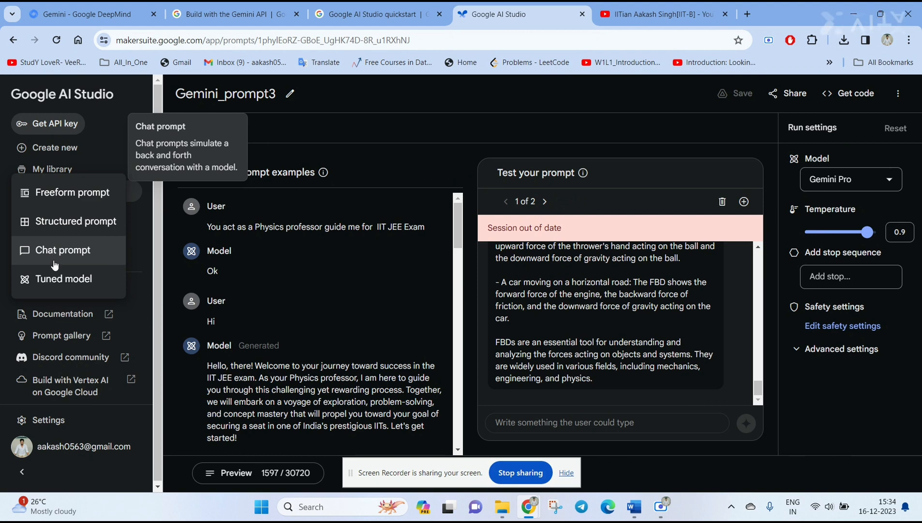
pyautogui.click(55, 278)
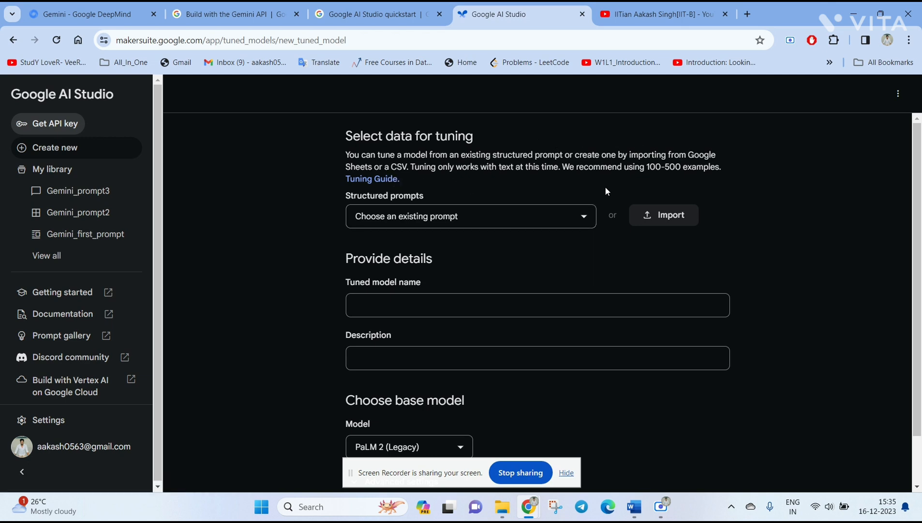
pyautogui.click(660, 216)
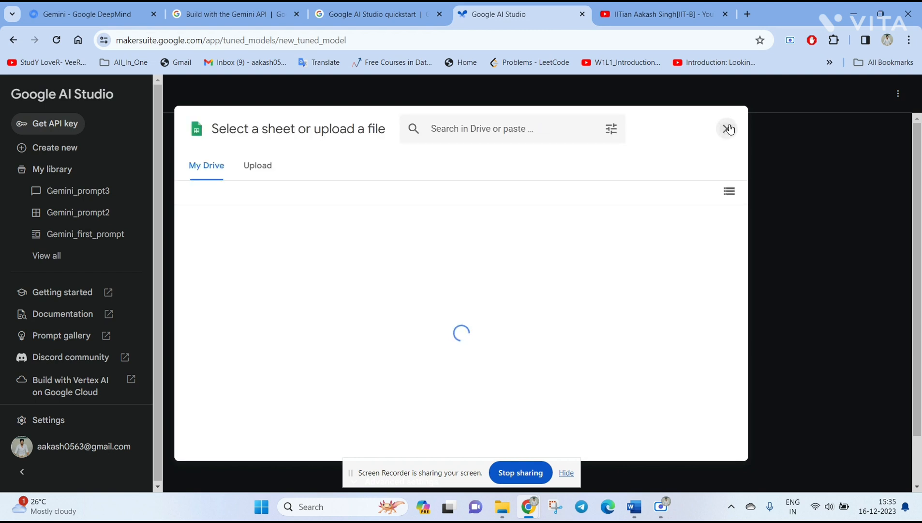
pyautogui.click(726, 128)
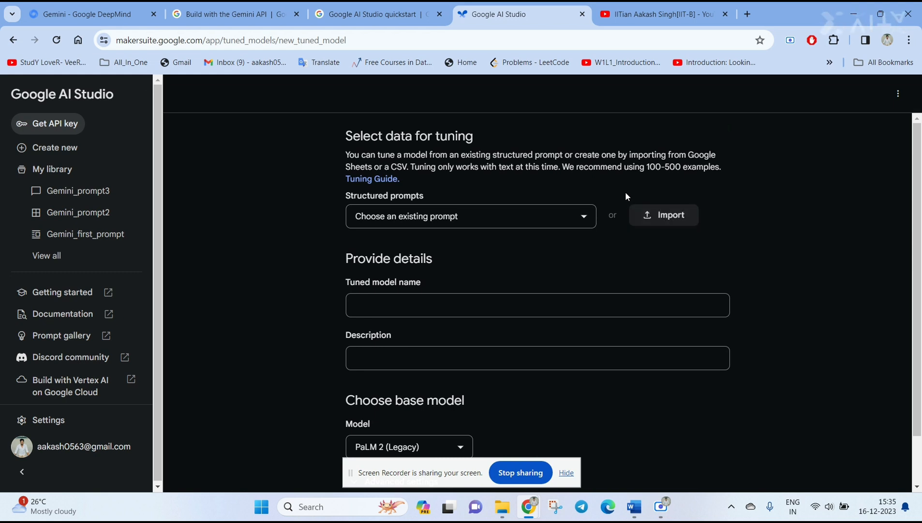
# - Look over the tuned model form's data selection, name, description and base model settings
pyautogui.moveTo(626, 192); pyautogui.dragTo(634, 245)
pyautogui.scroll(-1, 632, 247)
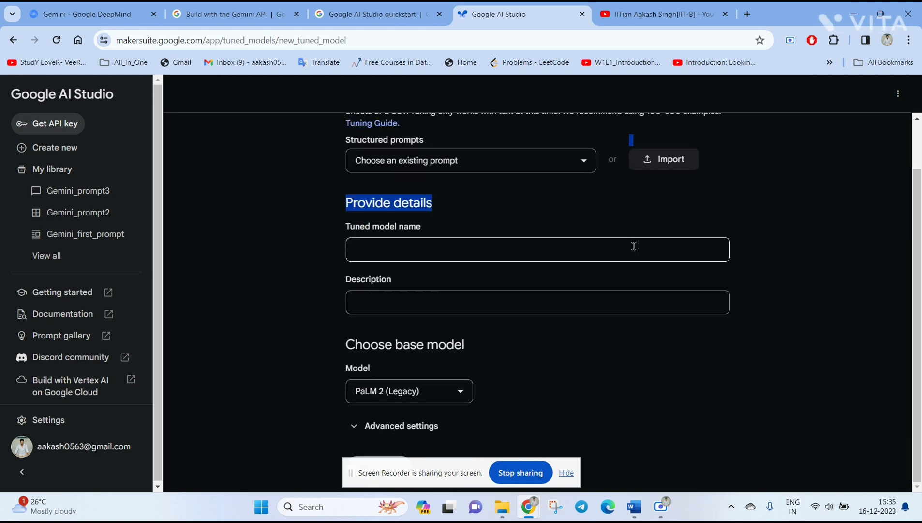
pyautogui.click(384, 248)
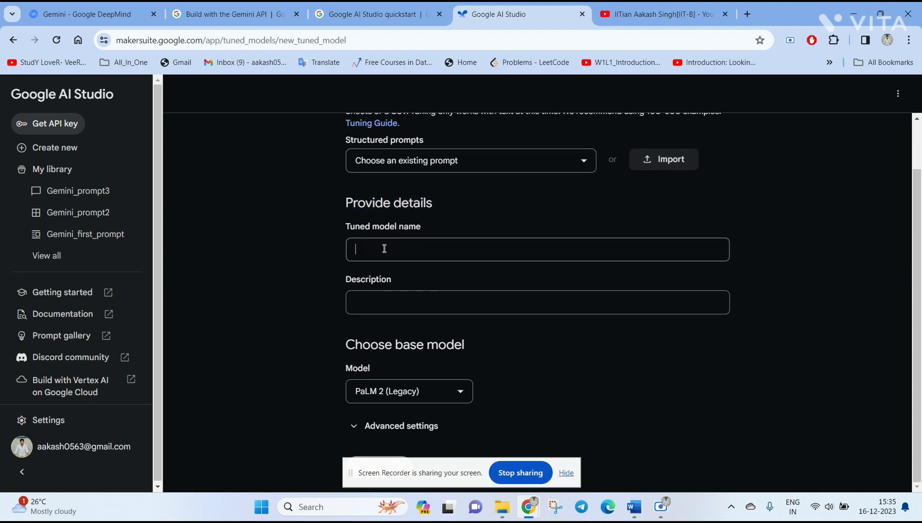
pyautogui.click(384, 291)
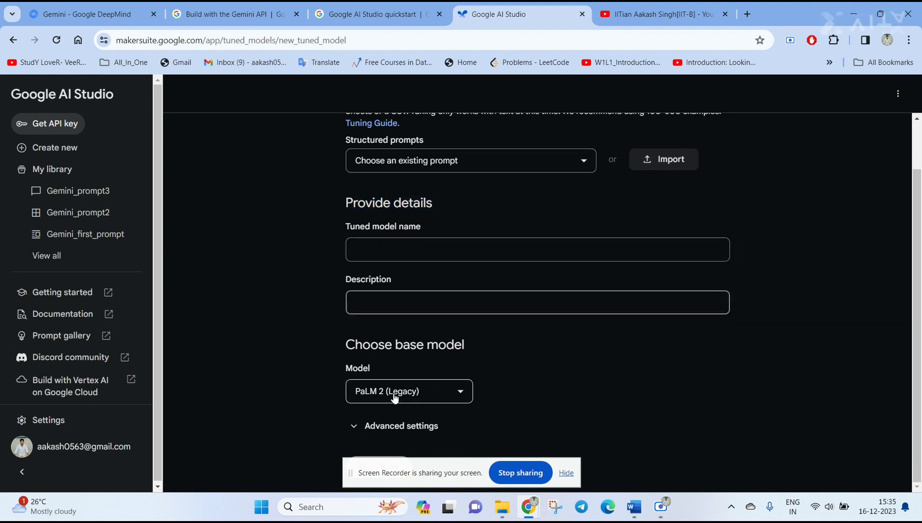
pyautogui.click(413, 392)
pyautogui.click(577, 375)
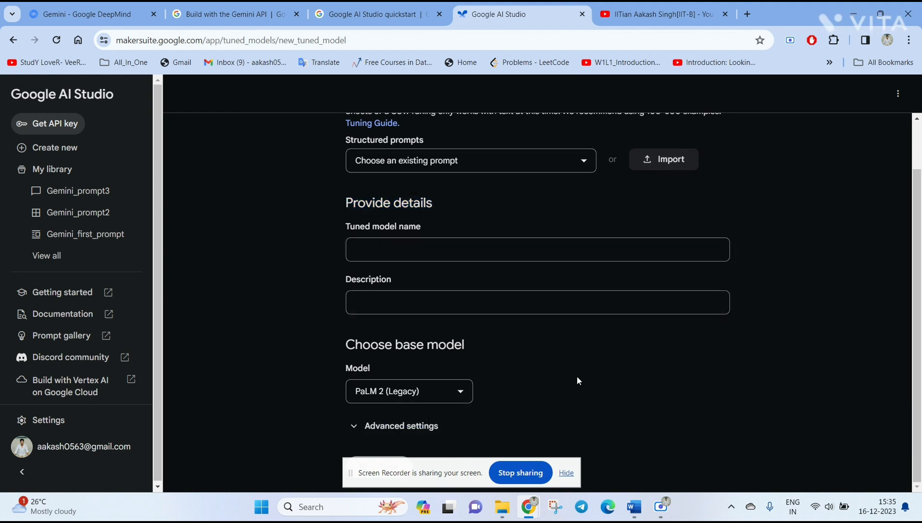
pyautogui.scroll(1, 577, 375)
pyautogui.scroll(-1, 577, 376)
pyautogui.scroll(1, 387, 277)
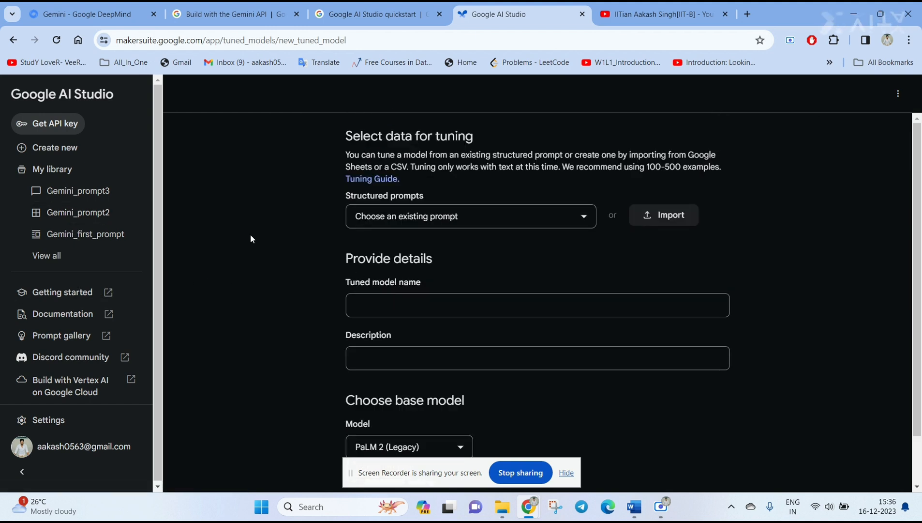
# - Create a new freeform prompt
pyautogui.click(57, 157)
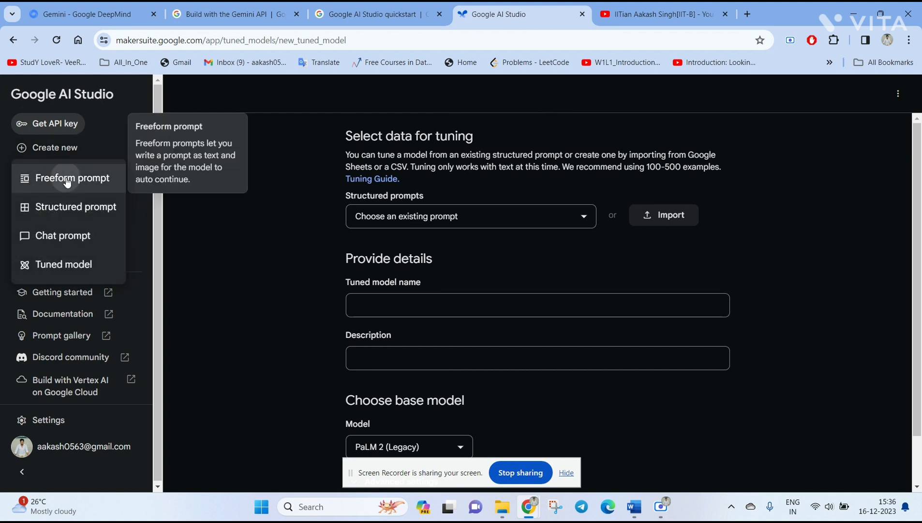
pyautogui.click(58, 177)
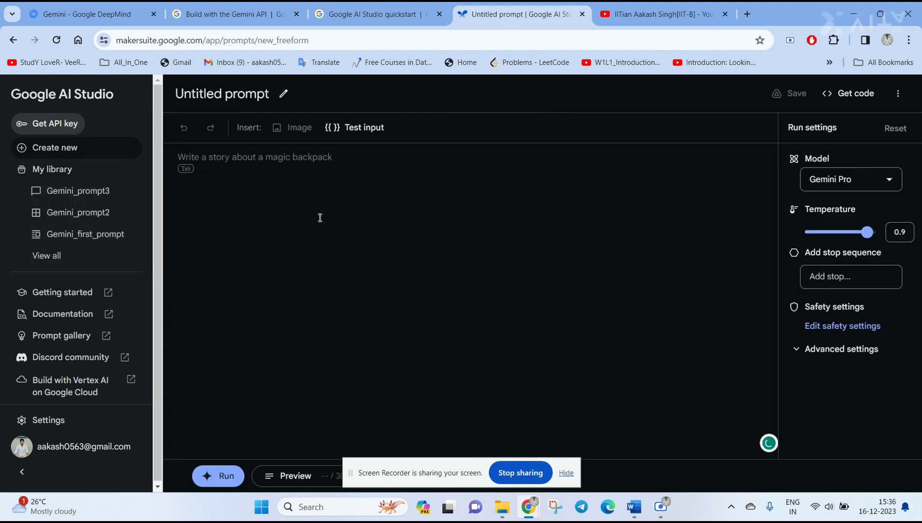